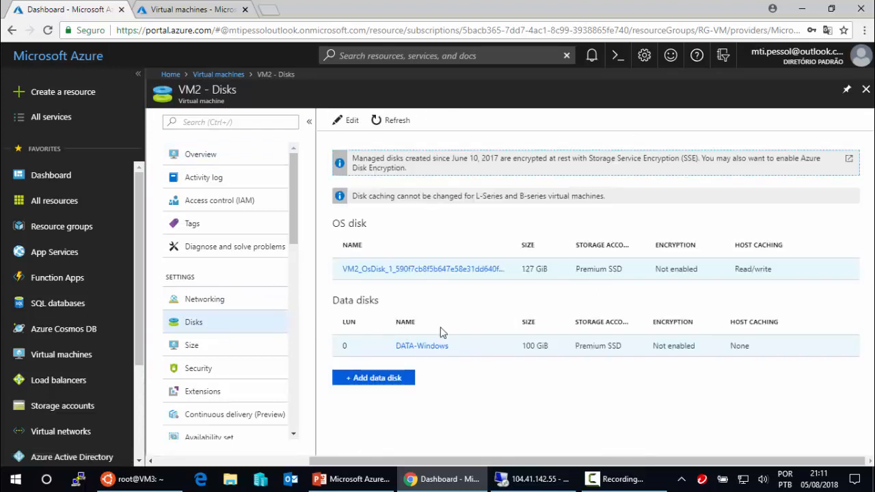
# - View VM2's overview, then go back to the VM list and open VM1
pyautogui.click(207, 156)
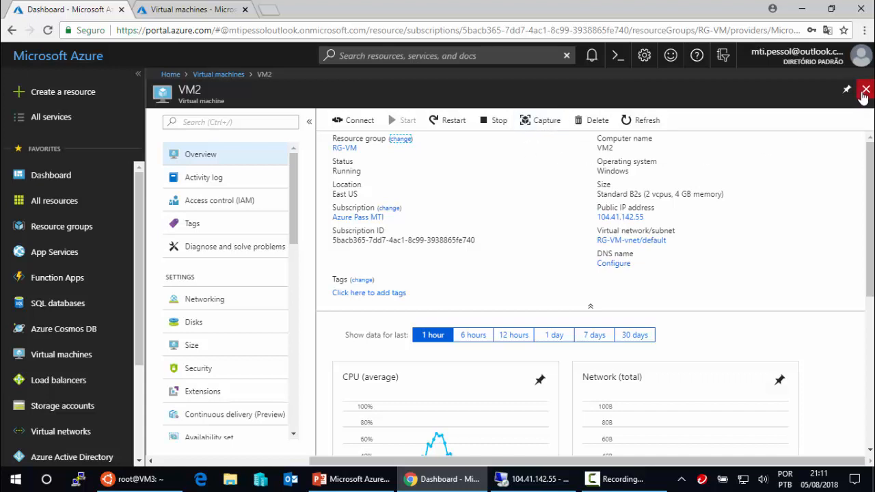
pyautogui.click(74, 354)
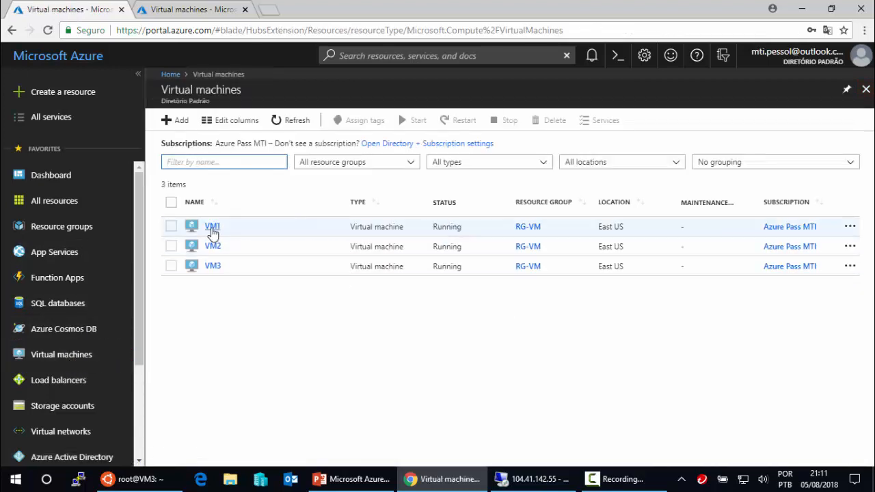
pyautogui.click(212, 229)
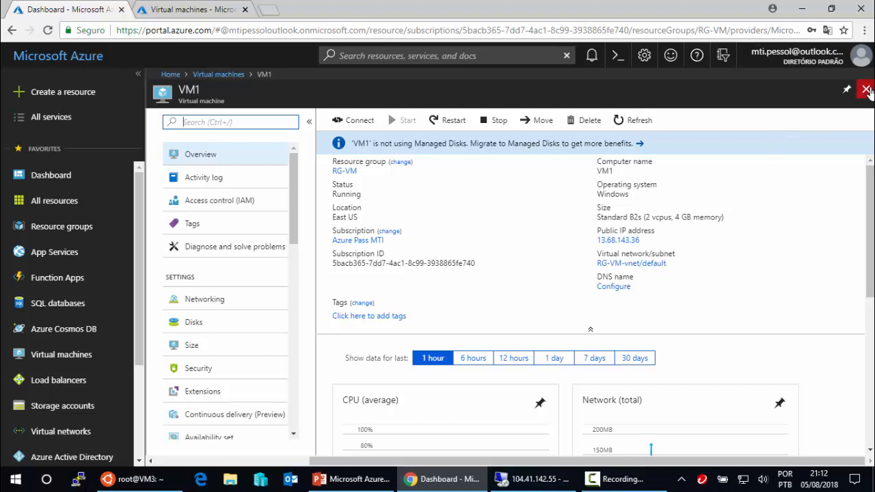
# - Start a new VM from the Windows Server 2016 Datacenter image
pyautogui.click(58, 362)
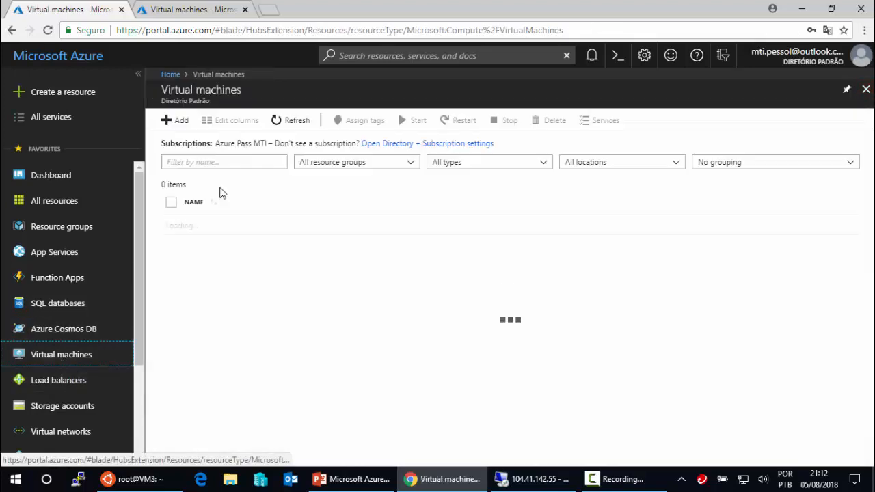
pyautogui.click(174, 123)
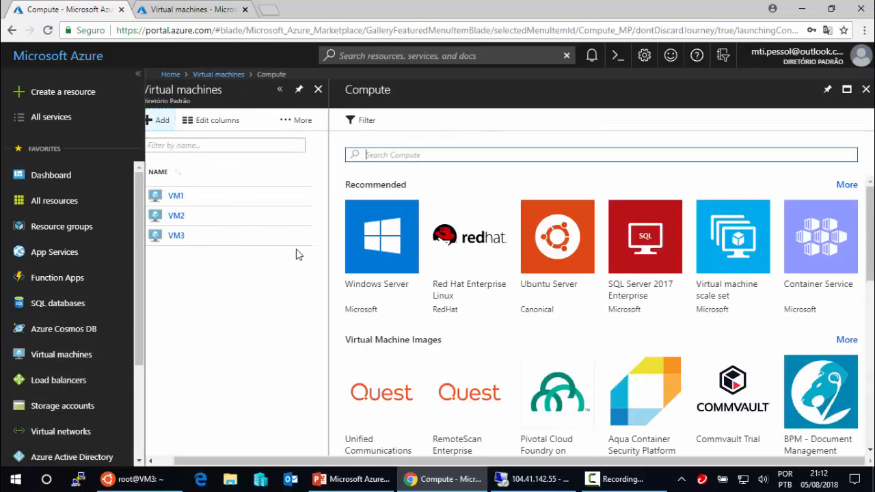
pyautogui.click(361, 245)
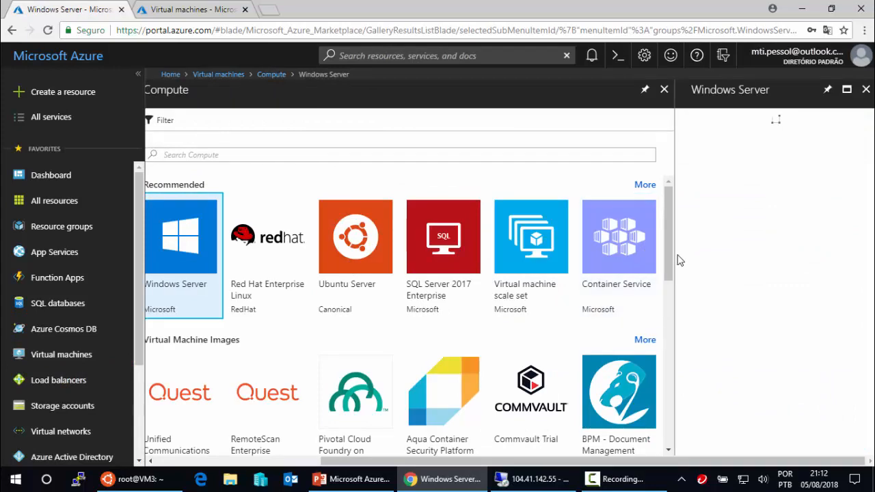
pyautogui.click(781, 141)
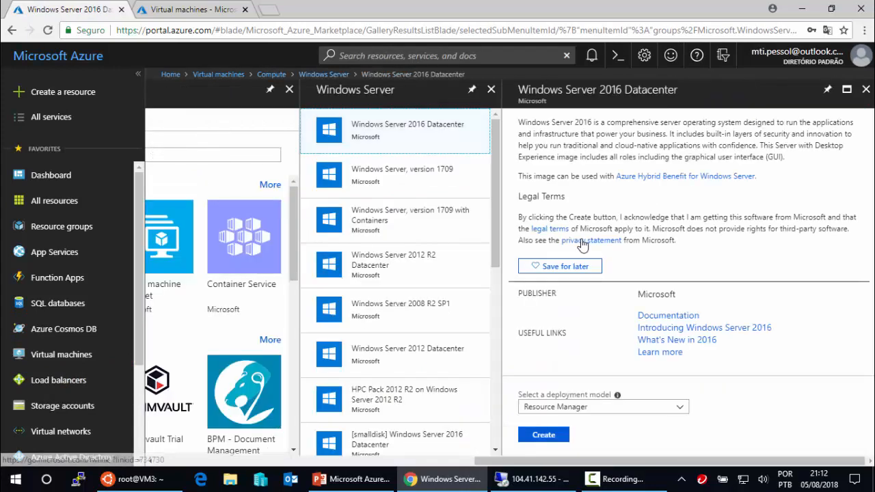
pyautogui.click(544, 438)
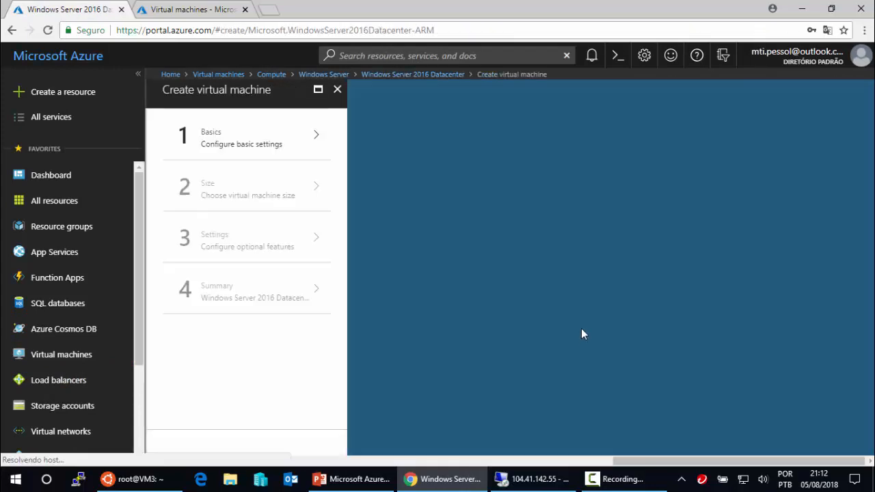
# - Name the VM TESTE-VM and enter the admin username and password, confirming the password
pyautogui.click(431, 141)
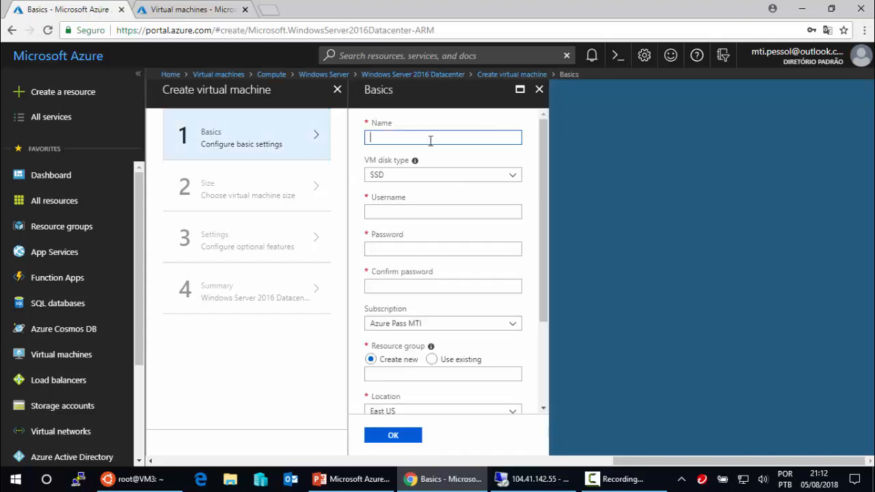
pyautogui.write('TESTE-VM')
pyautogui.click(427, 209)
pyautogui.write('lpessol')
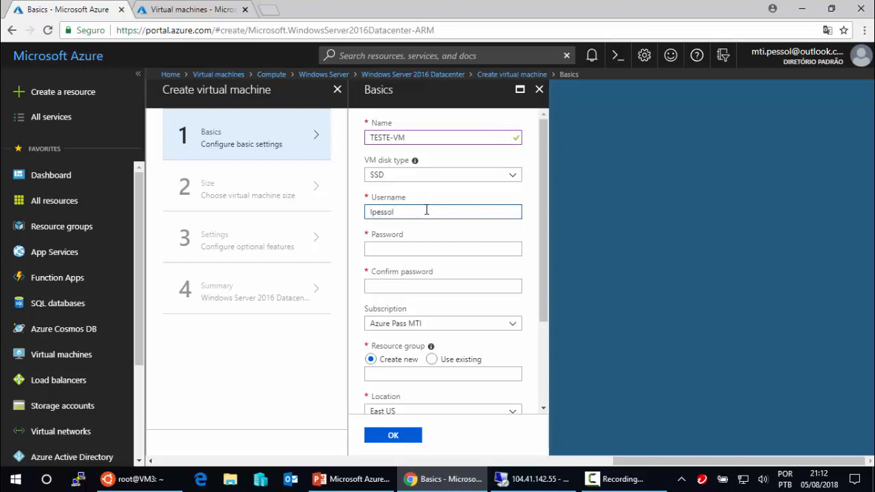
pyautogui.press('Tab')
pyautogui.write('•')
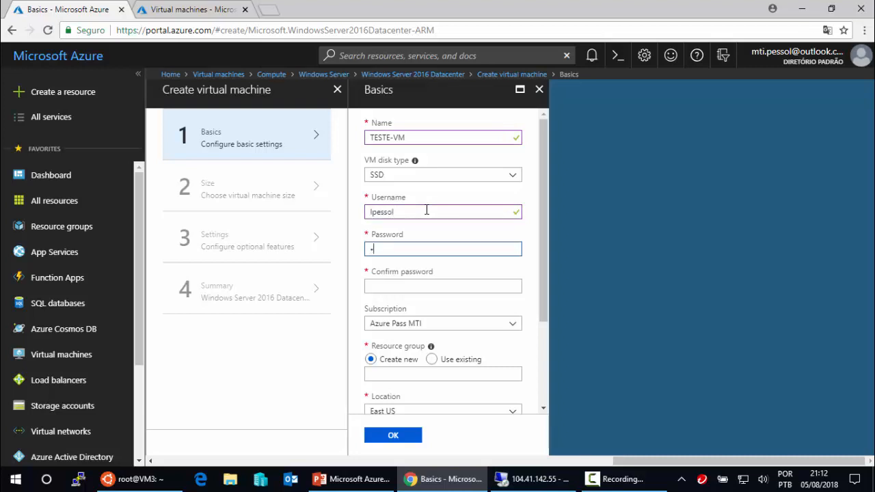
pyautogui.write('••••')
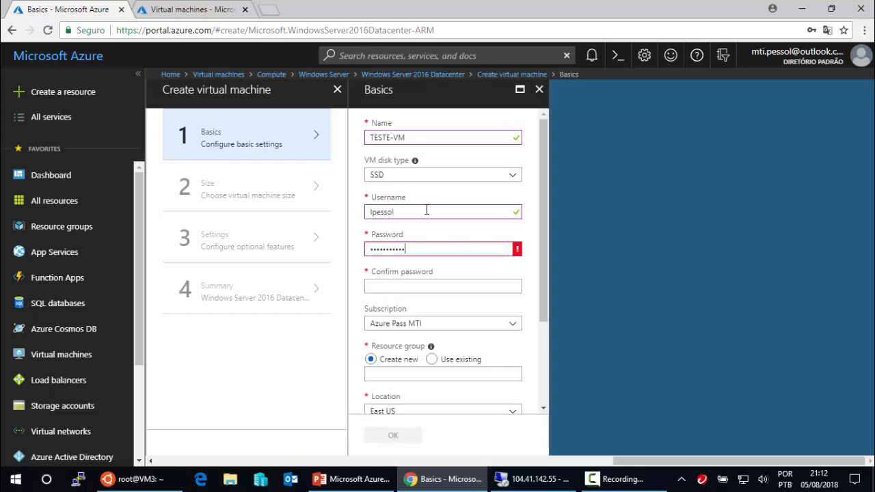
pyautogui.click(439, 287)
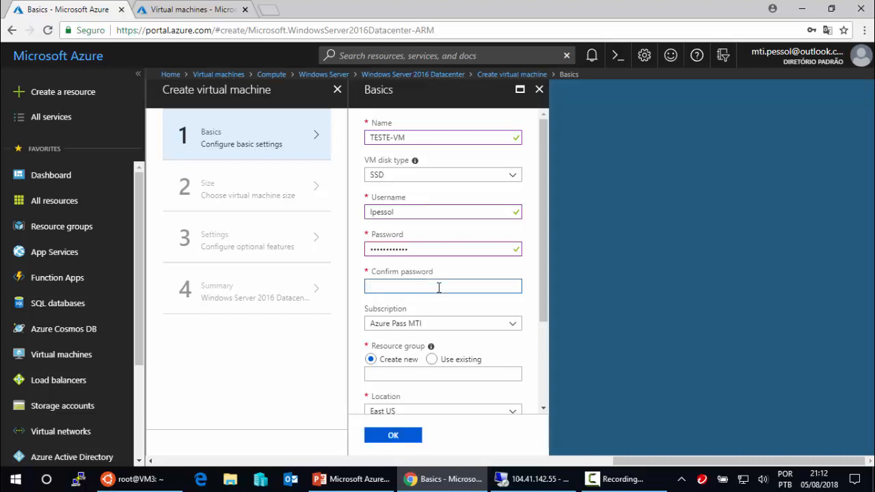
pyautogui.write('••••••••••••')
# - Use the existing resource group RG-VM and confirm the Basics settings
pyautogui.click(433, 360)
pyautogui.click(517, 380)
pyautogui.click(385, 390)
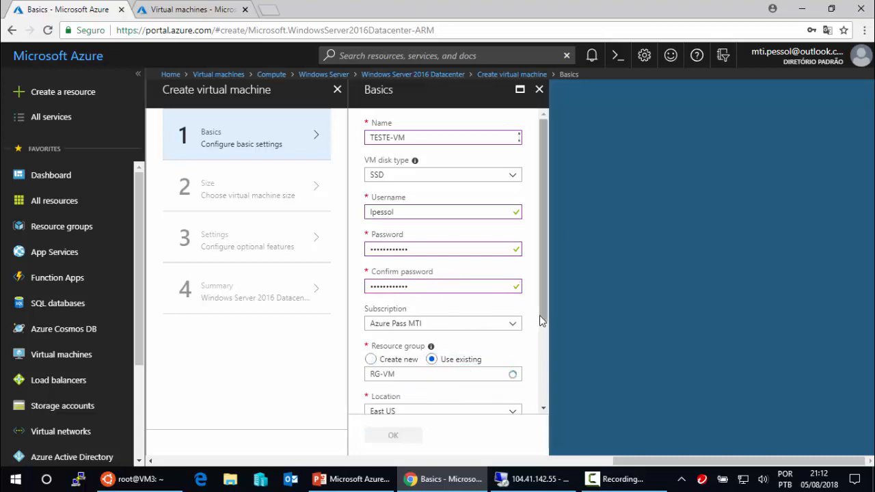
pyautogui.scroll(-3, 539, 315)
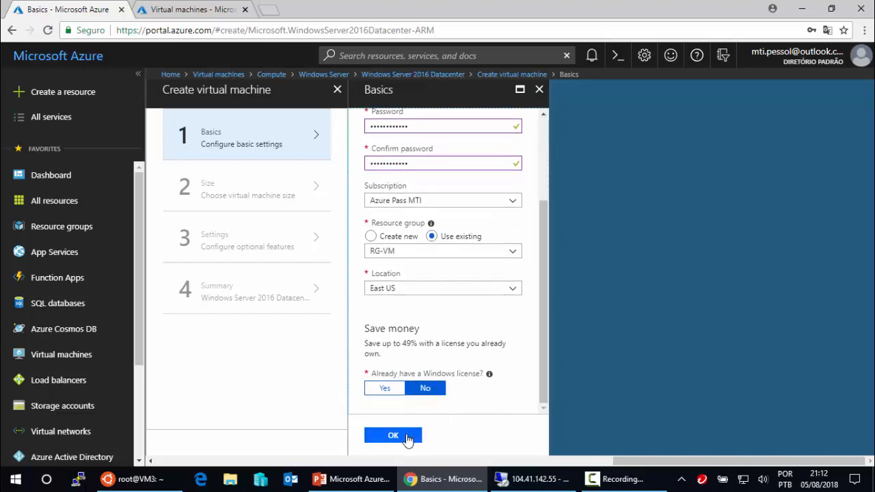
pyautogui.click(409, 440)
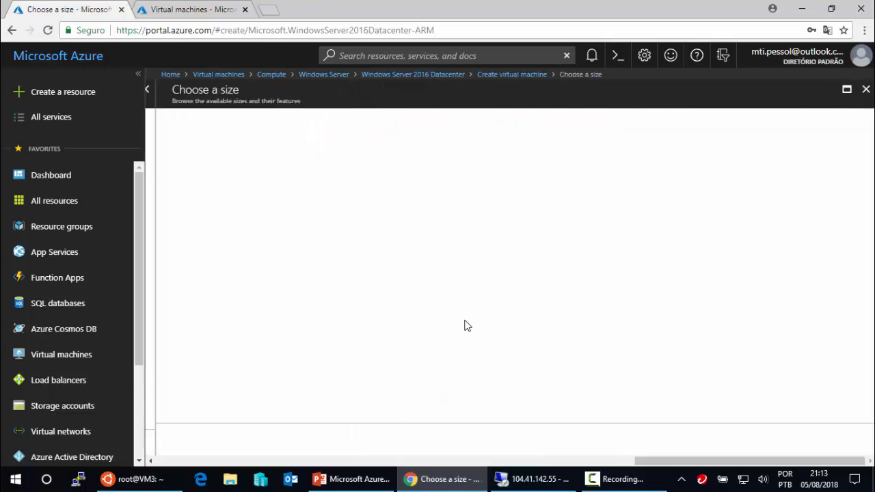
# - Choose the B2s size and set Use managed disks to No
pyautogui.click(297, 259)
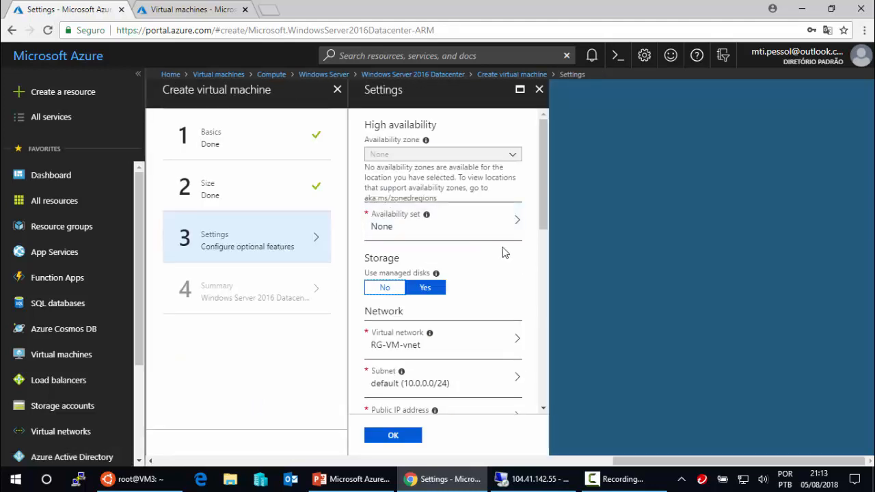
pyautogui.moveTo(364, 259); pyautogui.dragTo(401, 264)
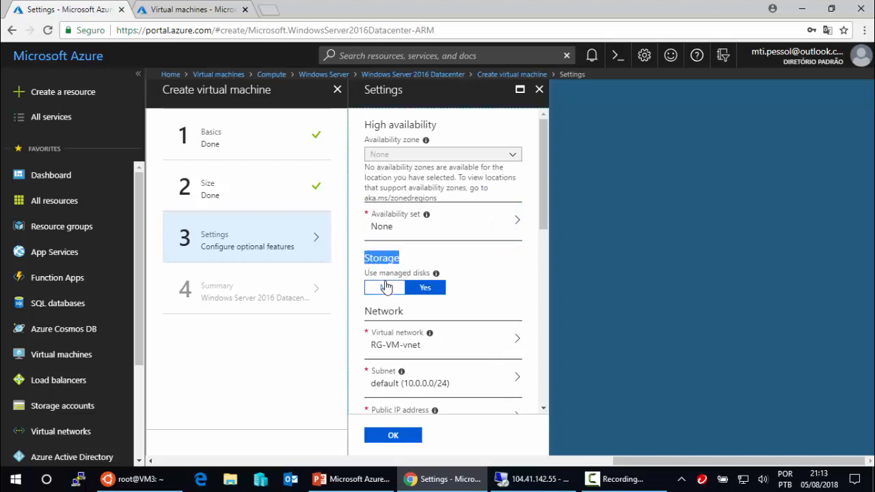
pyautogui.click(385, 287)
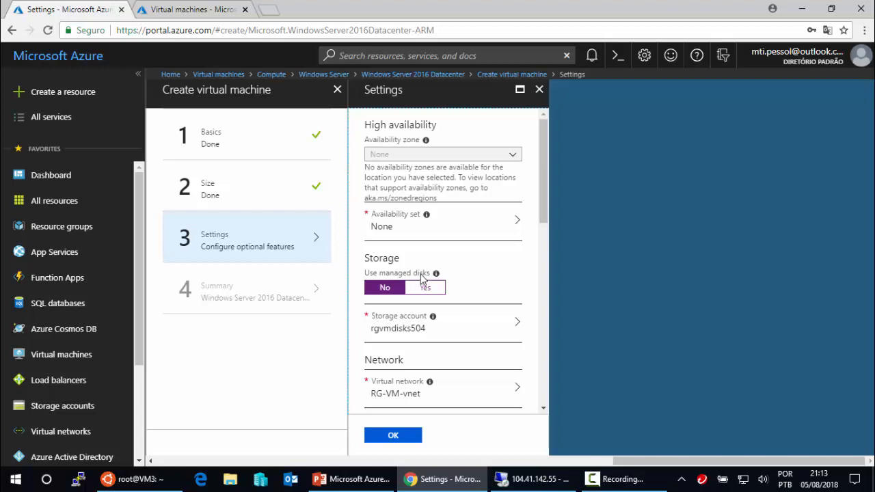
# - Close Settings and the Create virtual machine wizard, discarding the unsaved edits
pyautogui.click(539, 90)
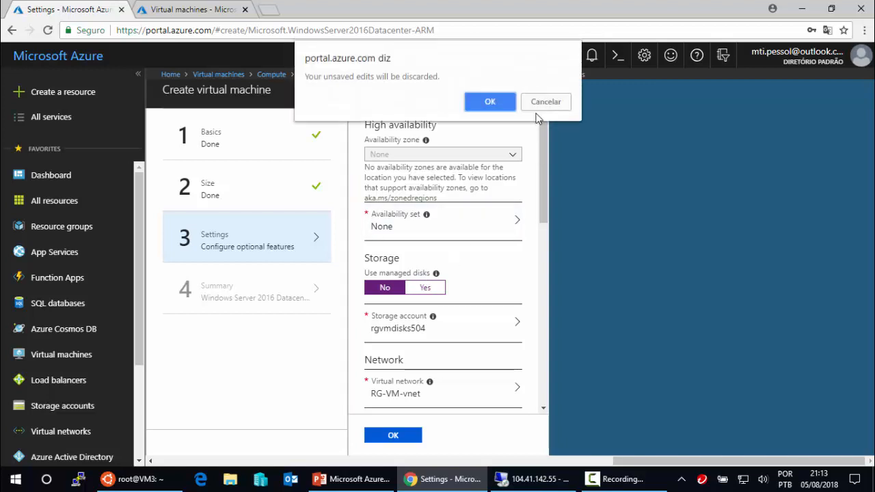
pyautogui.click(512, 105)
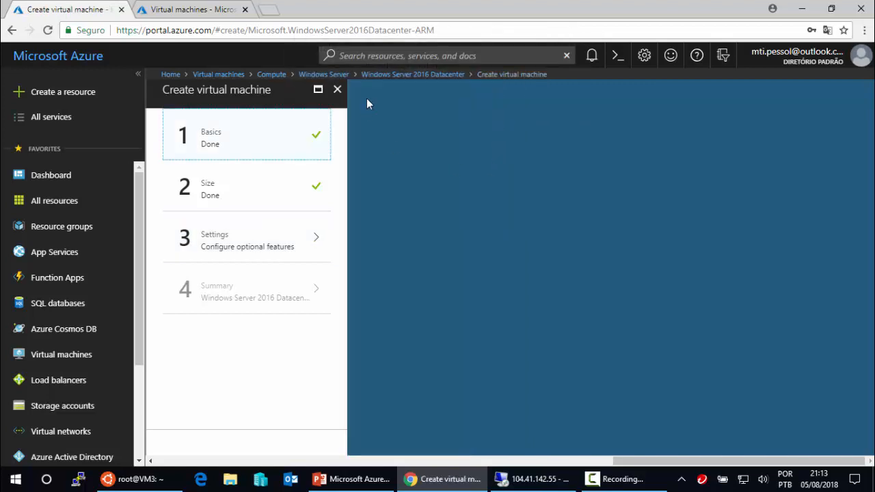
pyautogui.click(339, 91)
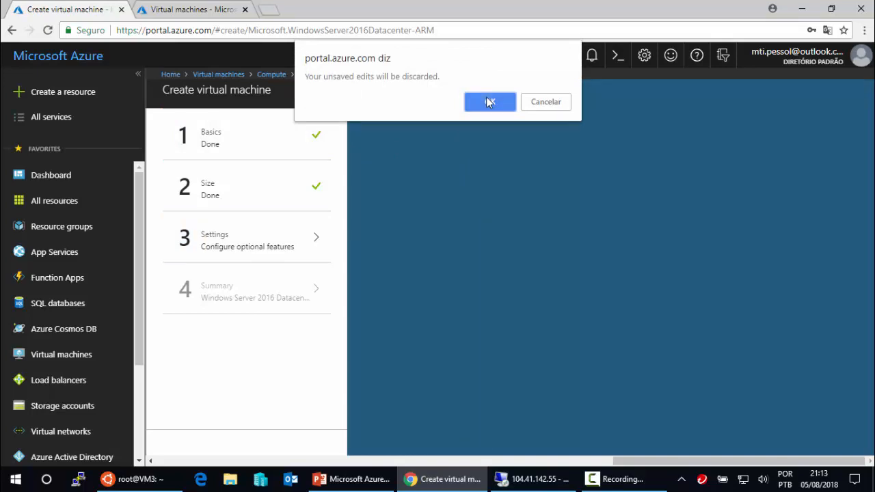
pyautogui.click(485, 99)
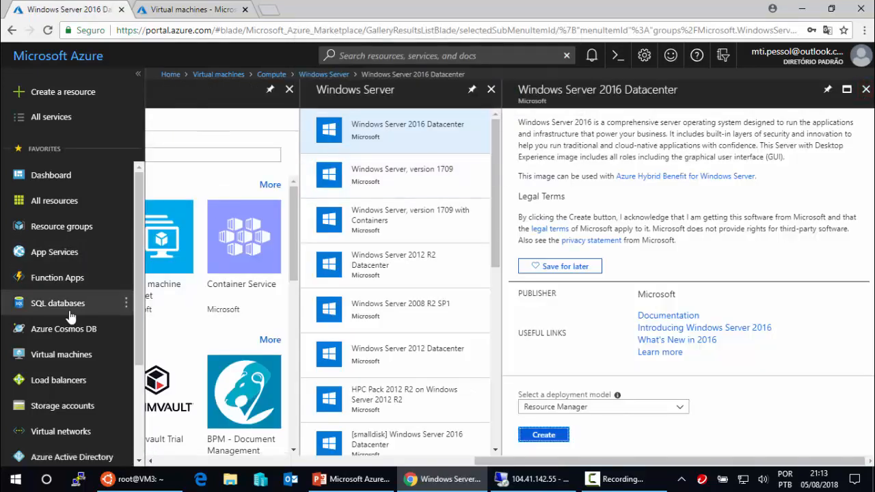
# - Open VM1 from the VM list and migrate it to managed disks
pyautogui.click(60, 357)
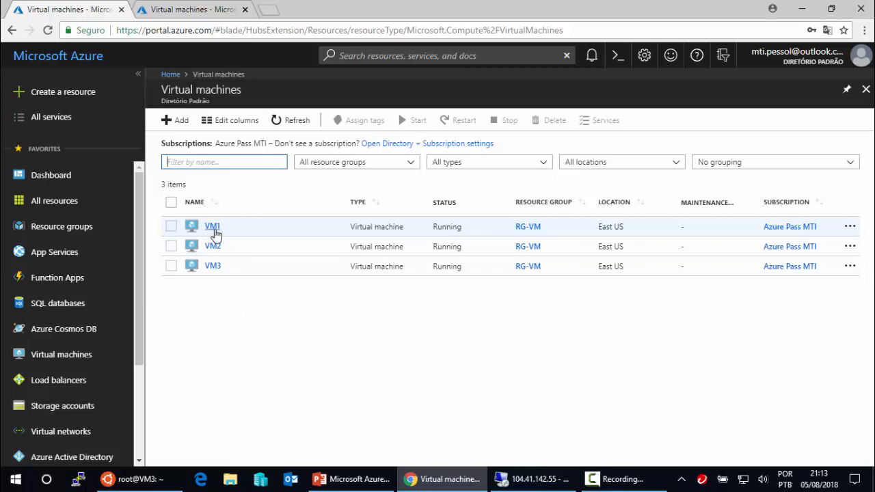
pyautogui.click(212, 227)
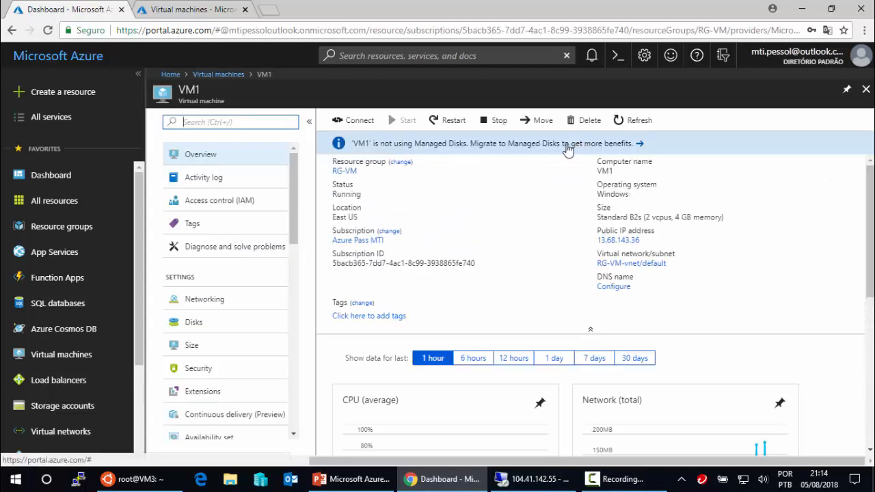
pyautogui.click(567, 150)
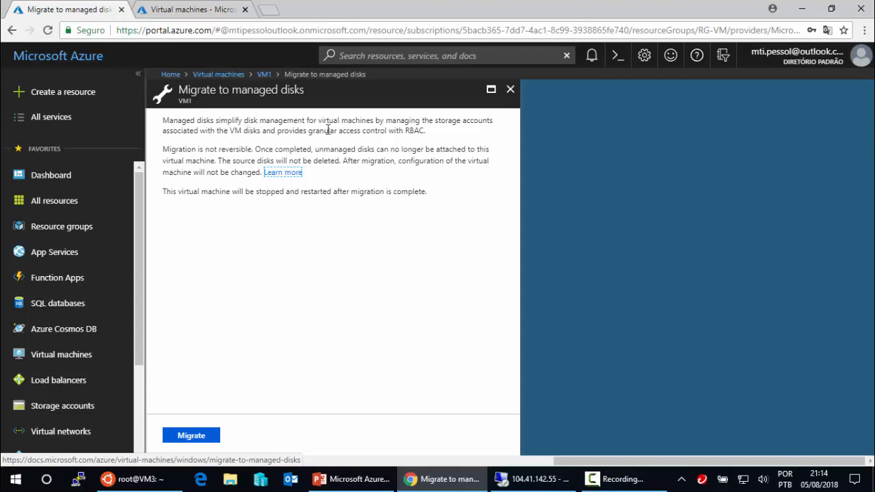
pyautogui.moveTo(494, 122); pyautogui.dragTo(377, 121)
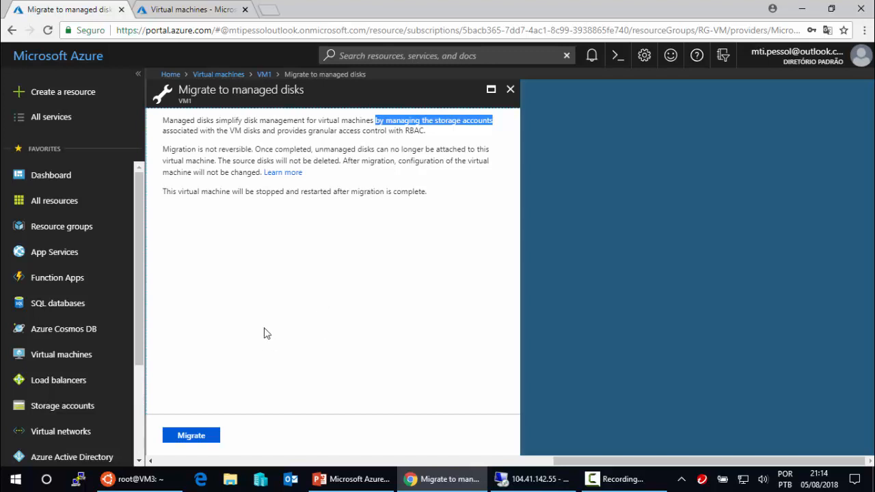
pyautogui.click(192, 439)
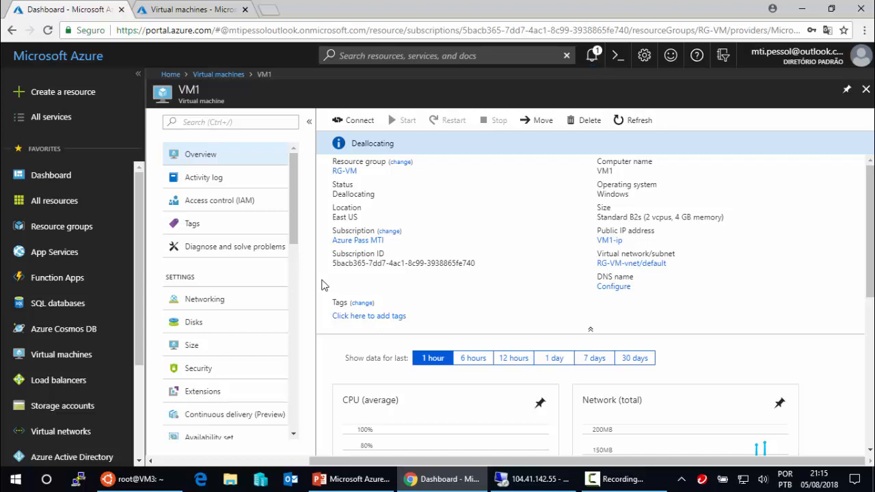
# - Refresh VM1's status twice, return to the VM list, and switch to PowerPoint
pyautogui.click(648, 121)
pyautogui.click(640, 121)
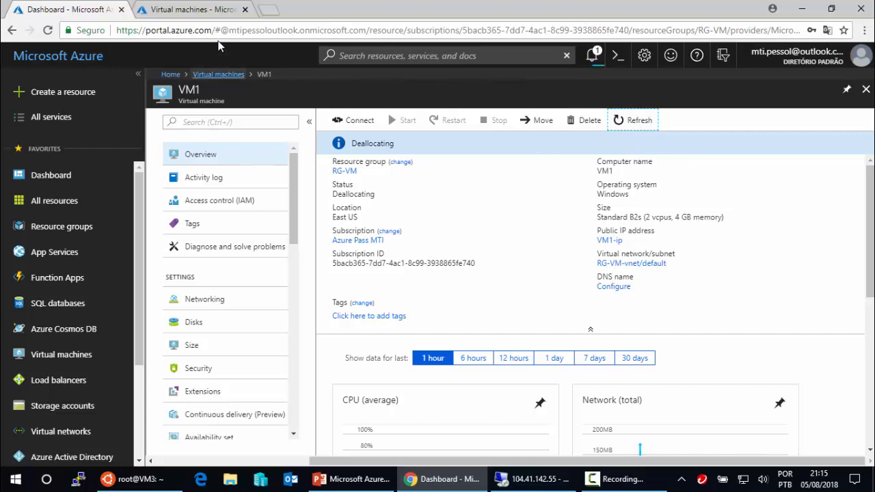
pyautogui.click(201, 15)
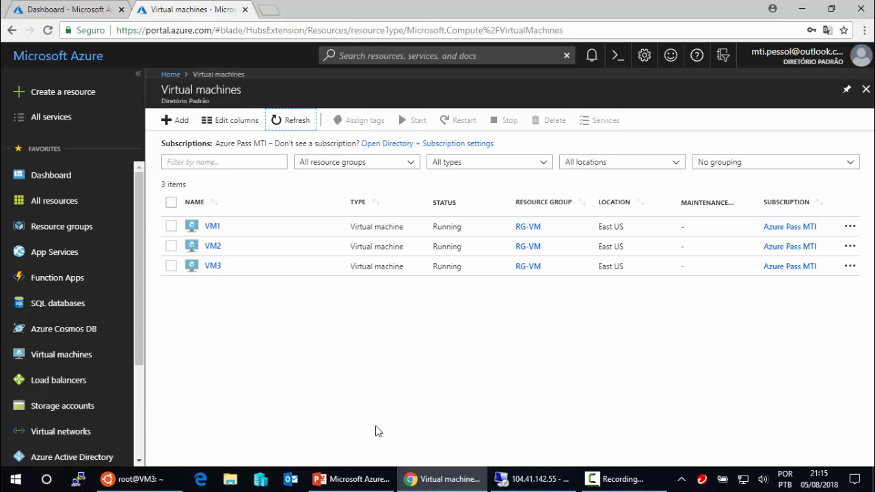
pyautogui.click(352, 479)
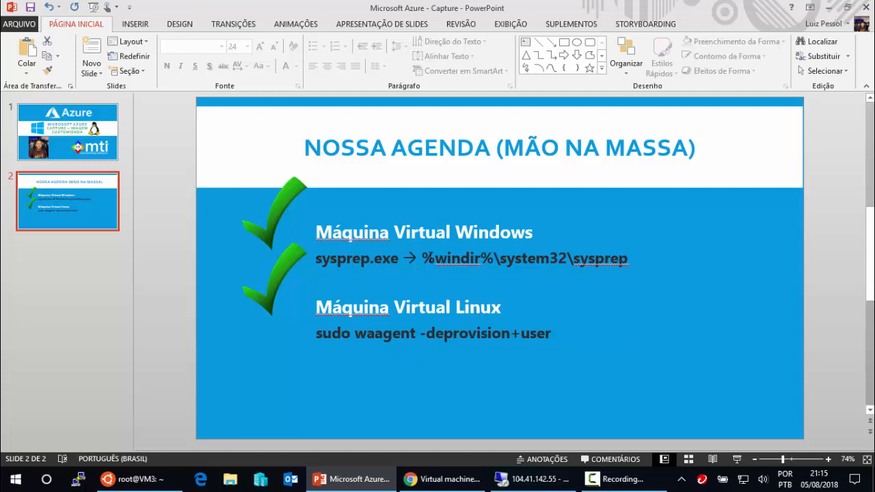
# - Copy %windir%\system32\sysprep from the agenda slide and go back to the Azure VM list
pyautogui.click(424, 258)
pyautogui.moveTo(423, 257); pyautogui.dragTo(592, 260)
pyautogui.hotkey('ctrl', 'c')
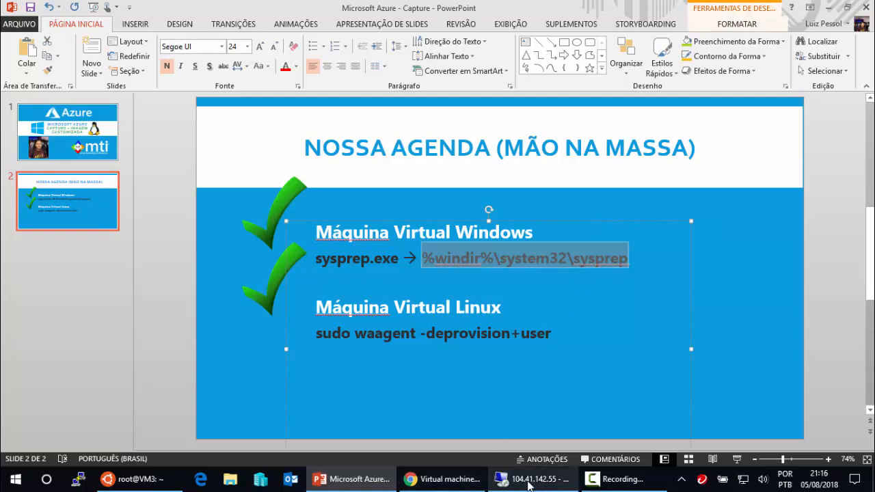
pyautogui.click(454, 486)
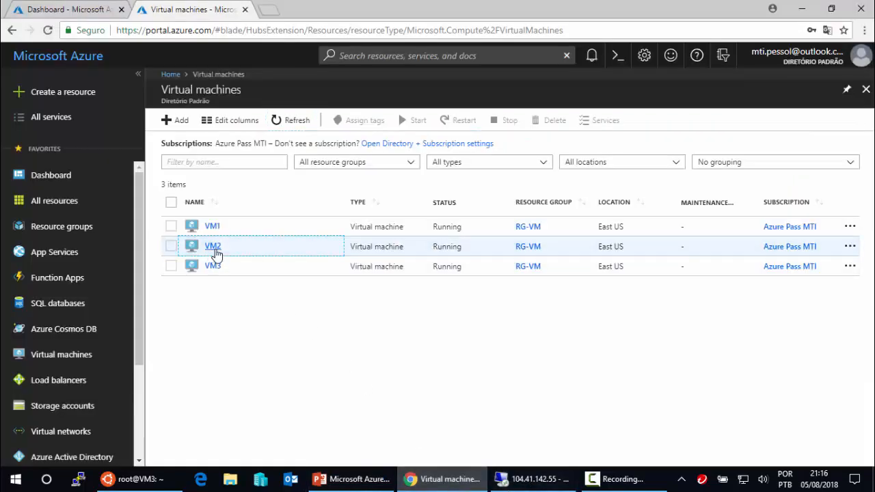
# - Open VM2's overview (IP 104.41.142.55) and bring up its Remote Desktop session
pyautogui.click(209, 248)
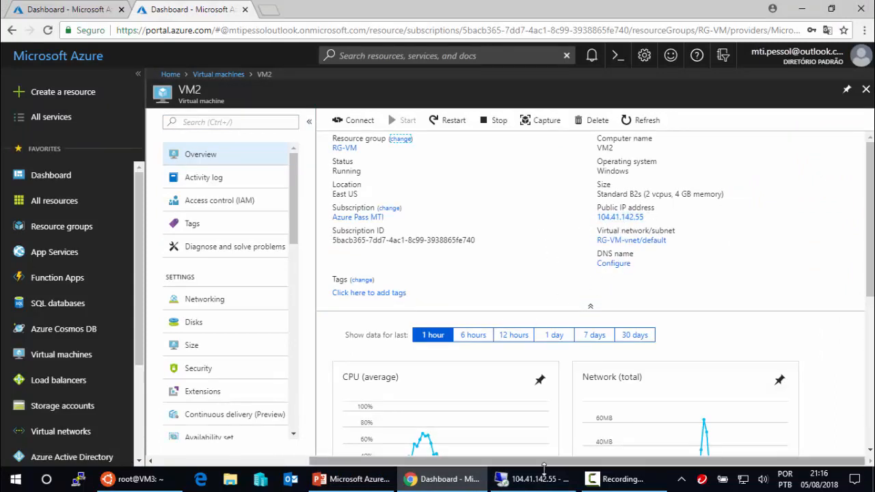
pyautogui.click(538, 479)
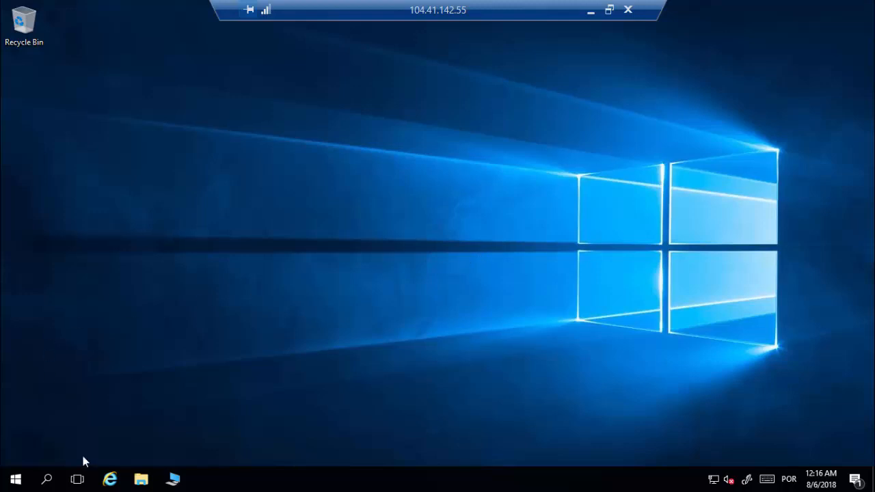
# - Open the %windir%\system32\sysprep folder in File Explorer on VM2
pyautogui.click(141, 480)
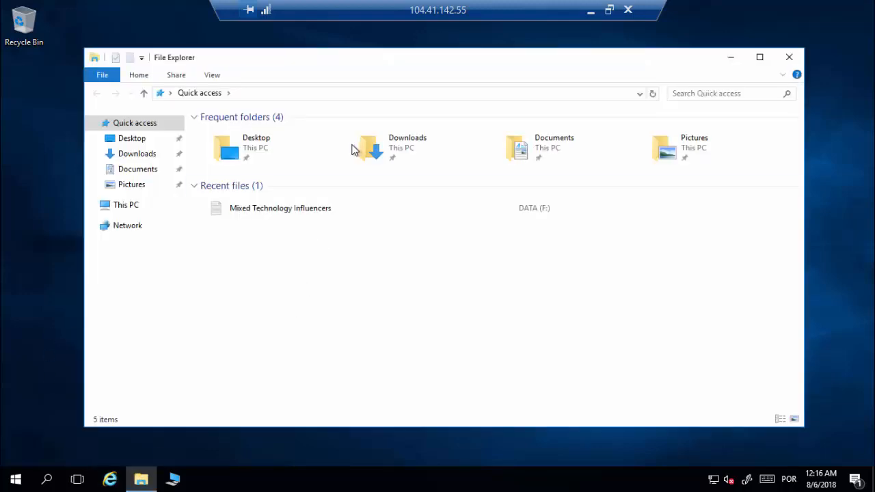
pyautogui.click(332, 93)
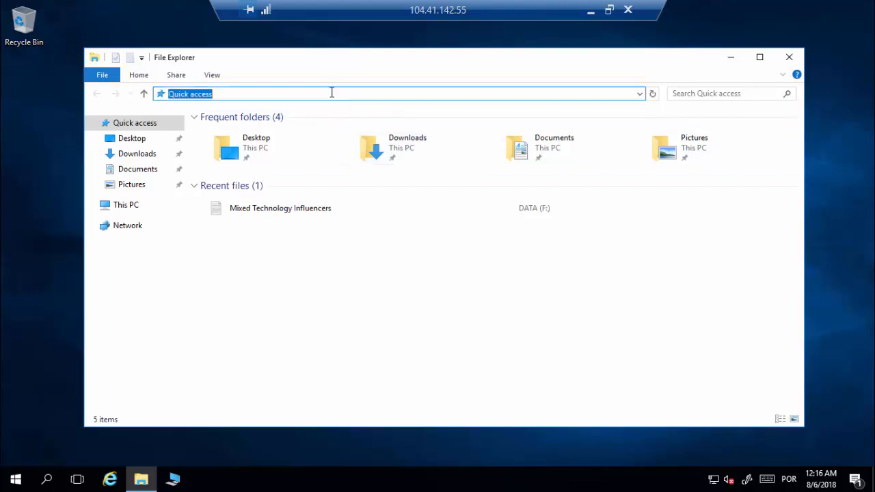
pyautogui.hotkey('ctrl', 'v')
pyautogui.press('Return')
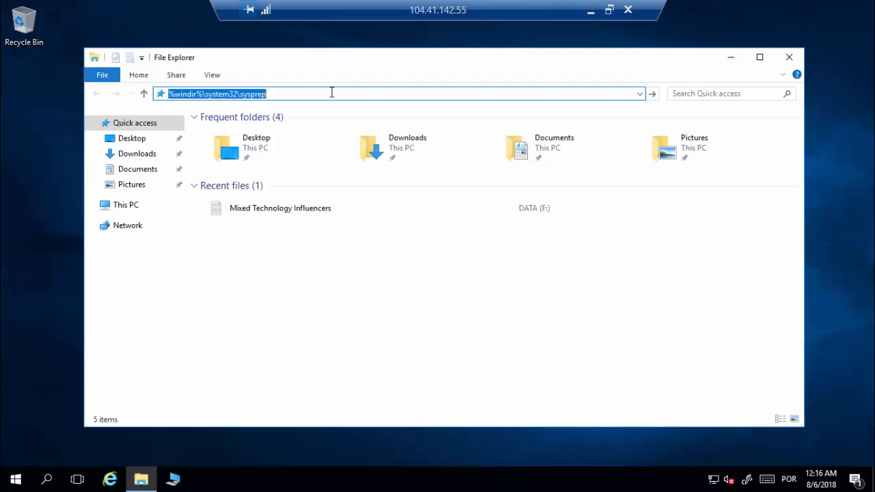
# - Run Sysprep with Generalize and Shutdown, then minimize the remote session
pyautogui.doubleClick(223, 172)
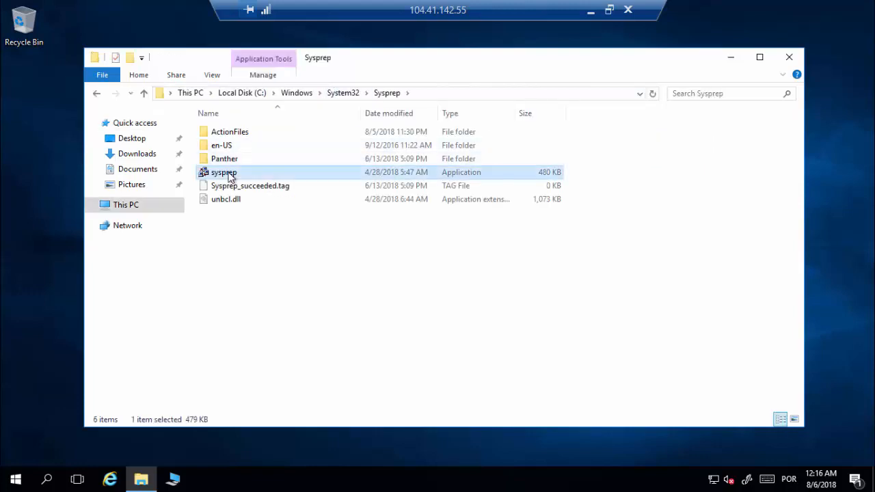
pyautogui.click(359, 233)
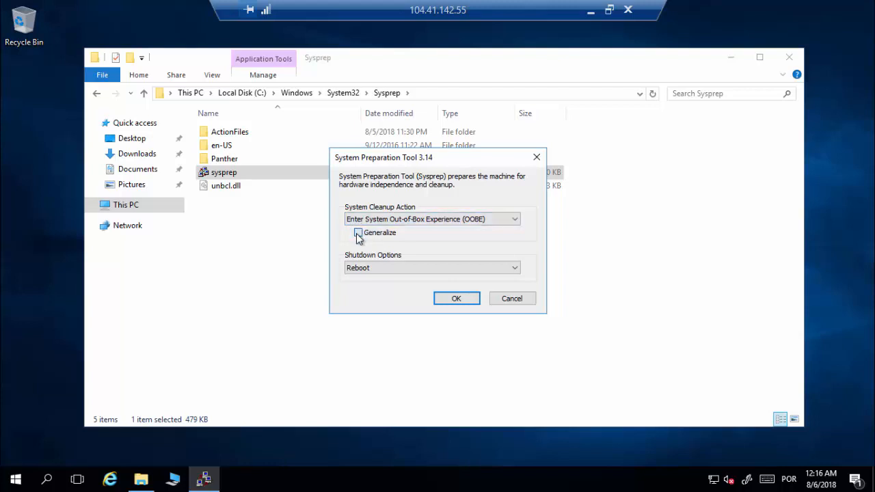
pyautogui.click(395, 267)
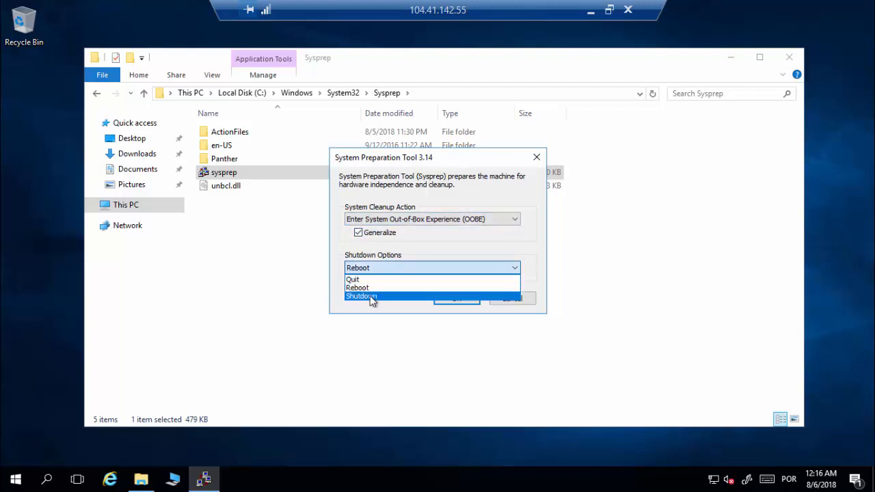
pyautogui.click(373, 295)
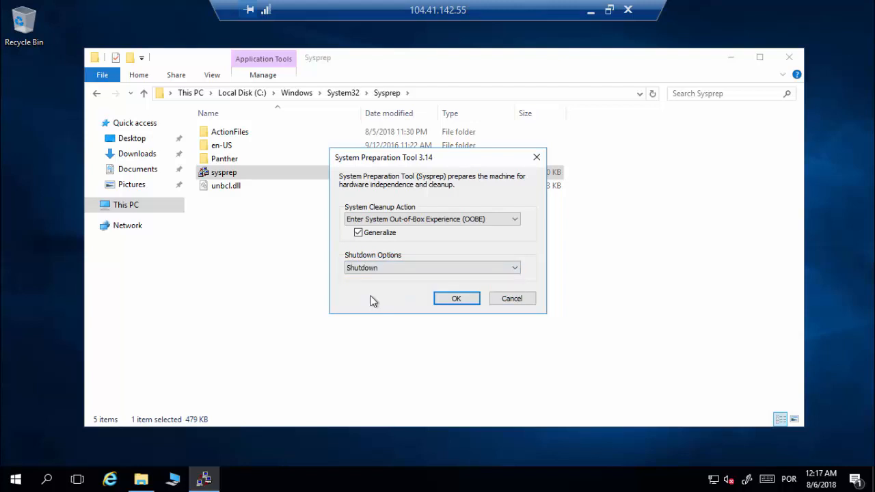
pyautogui.click(452, 302)
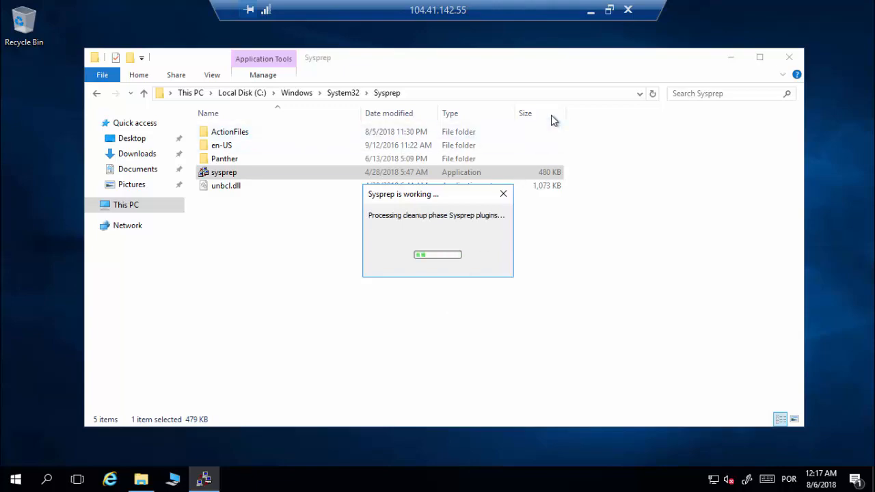
pyautogui.click(590, 12)
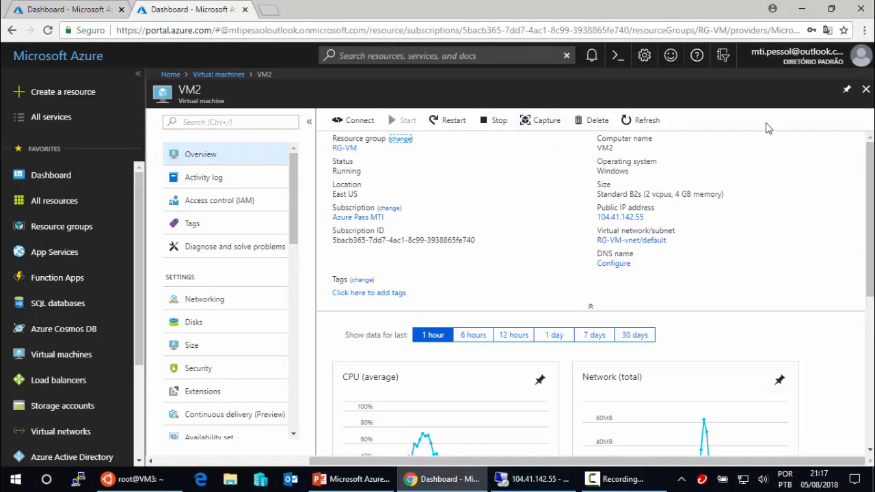
# - Open VM3, check its 100 GiB DATA-Linux disk, and return to its overview
pyautogui.click(866, 89)
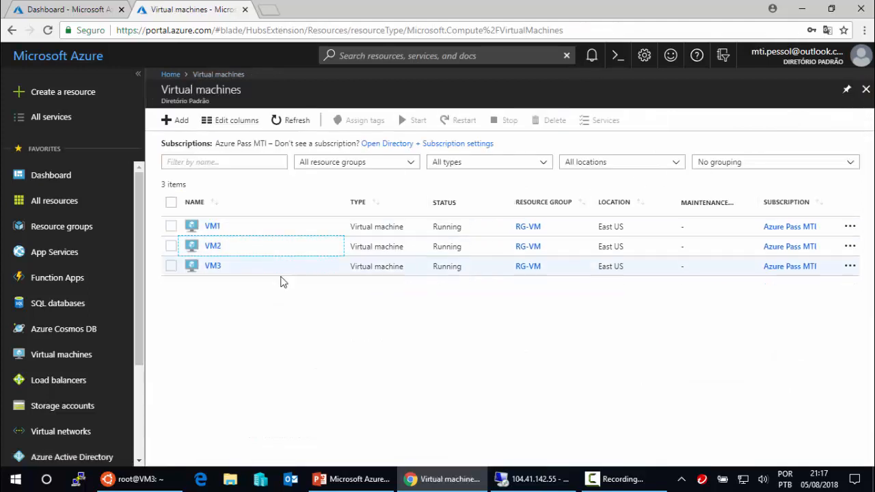
pyautogui.click(218, 268)
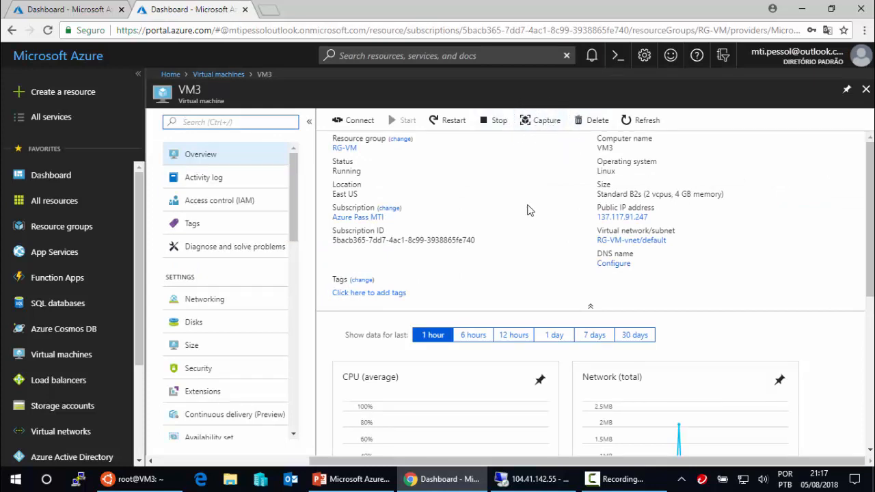
pyautogui.moveTo(162, 472)
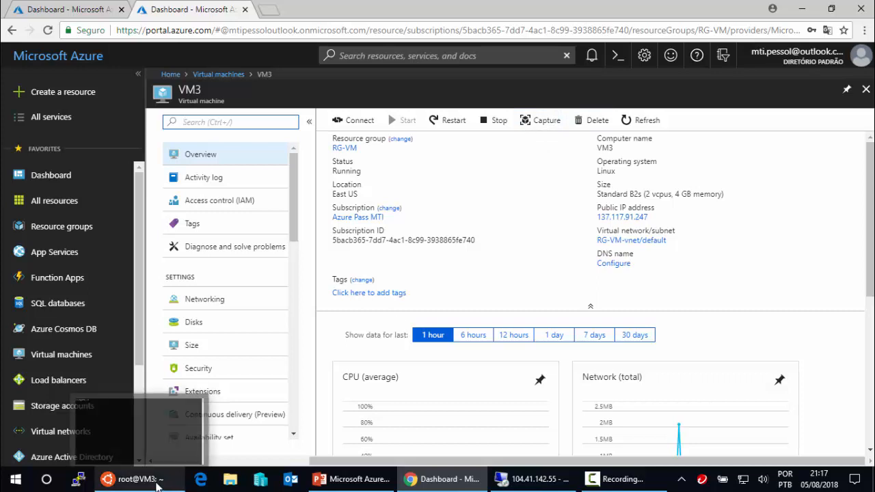
pyautogui.click(236, 325)
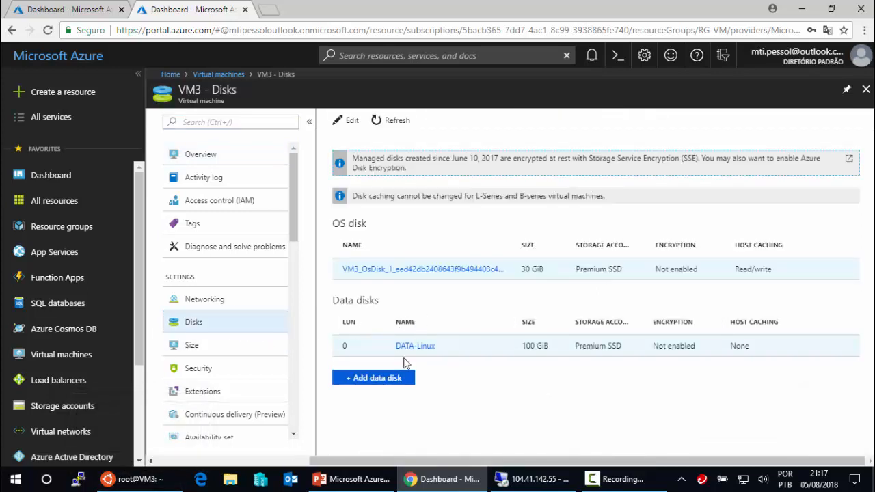
pyautogui.click(218, 157)
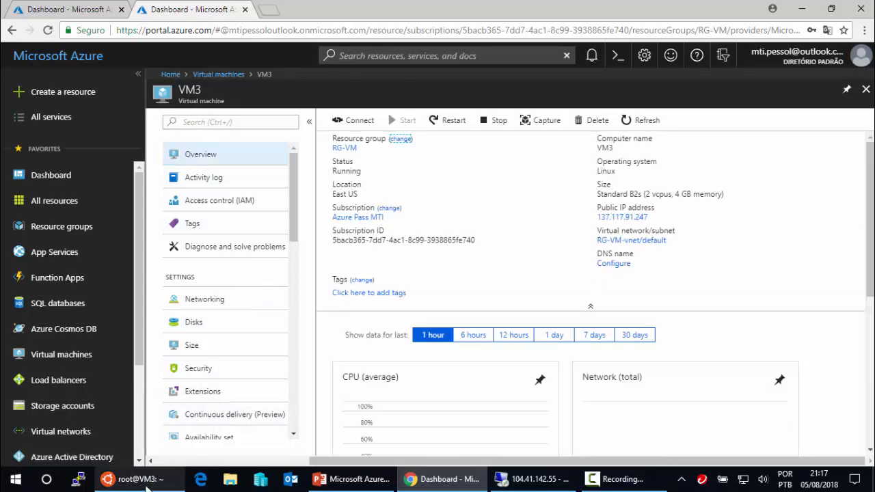
# - Run df -h in VM3's SSH terminal to list disk usage
pyautogui.moveTo(146, 482)
pyautogui.click(195, 441)
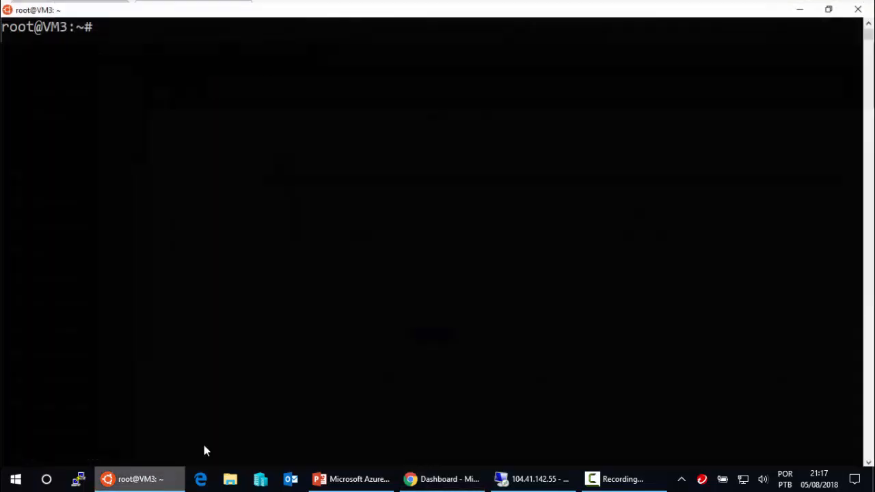
pyautogui.click(214, 61)
pyautogui.press('Escape')
pyautogui.write('df -')
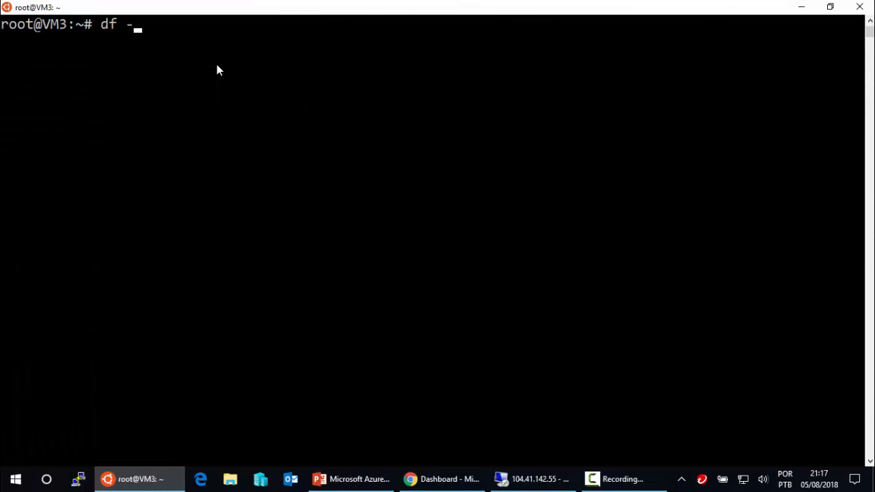
pyautogui.write('h')
pyautogui.press('Return')
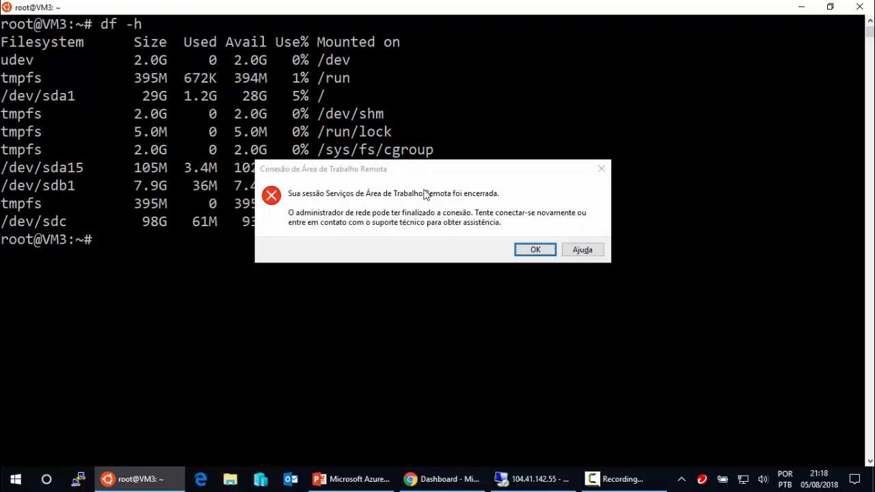
# - Dismiss the session-ended error, highlight the /DATA mount point, and switch to PowerPoint
pyautogui.click(535, 251)
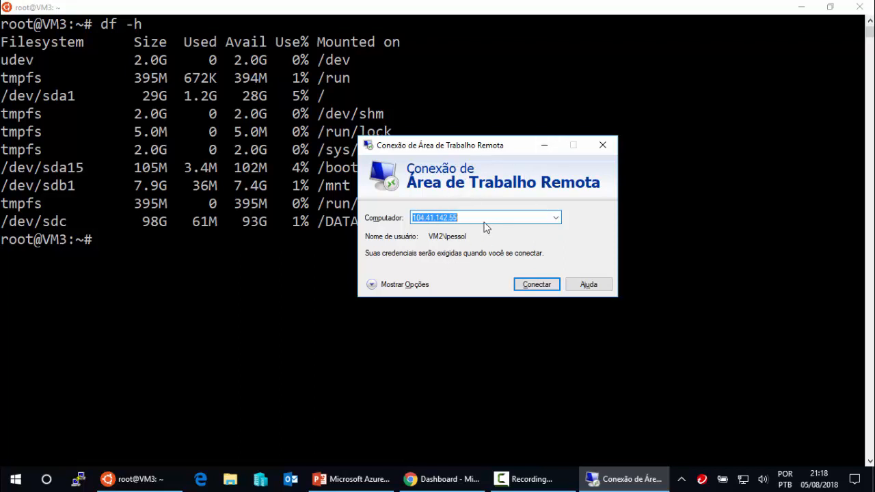
pyautogui.click(546, 147)
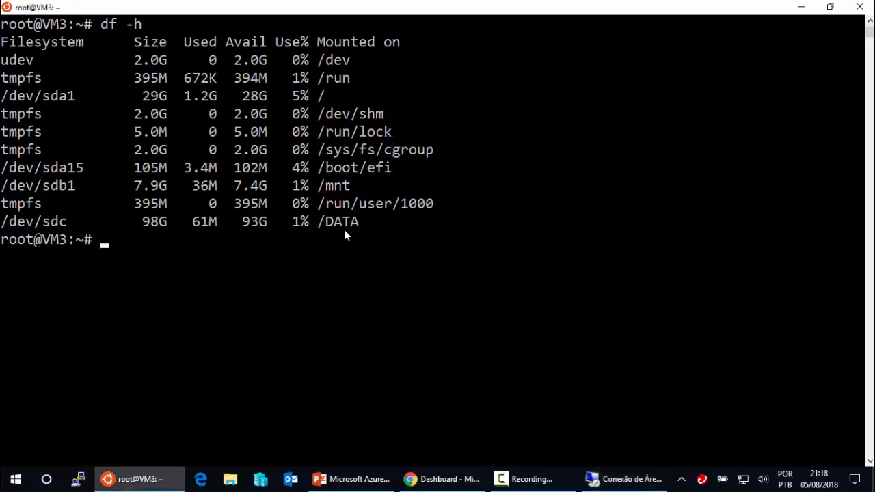
pyautogui.moveTo(319, 224); pyautogui.dragTo(356, 223)
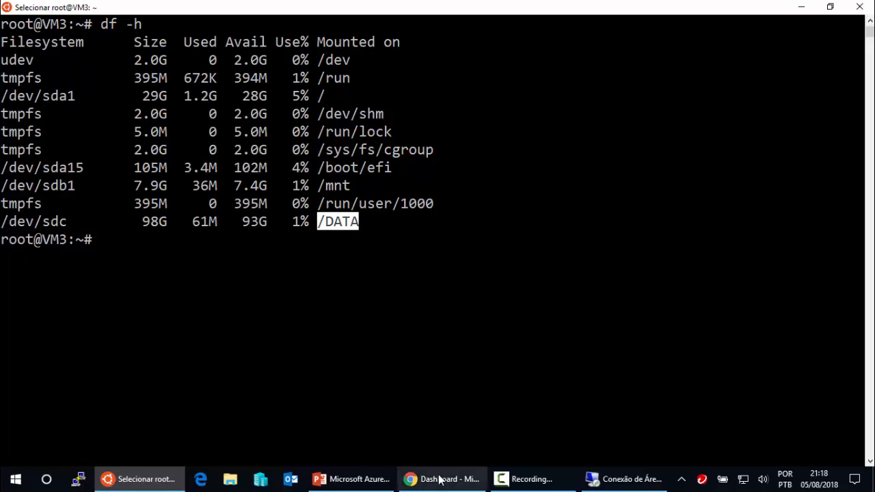
pyautogui.click(366, 479)
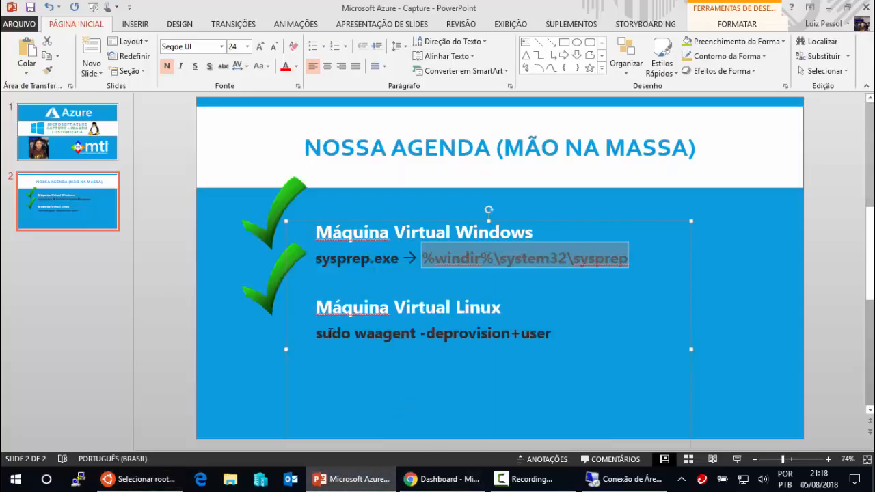
# - Copy the 'sudo waagent -deprovision+user' line from the agenda slide and clear the terminal's /DATA selection
pyautogui.moveTo(317, 333); pyautogui.dragTo(516, 331)
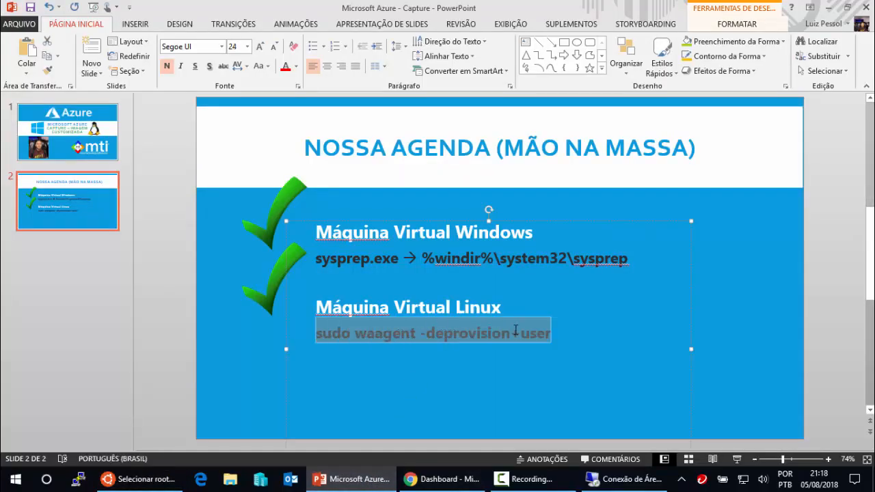
pyautogui.hotkey('ctrl', 'c')
pyautogui.click(144, 480)
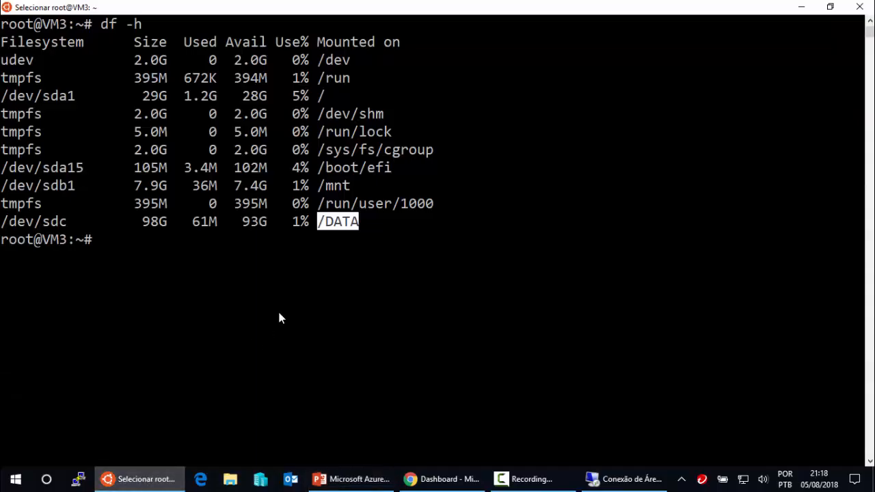
pyautogui.click(121, 241)
pyautogui.rightClick(122, 242)
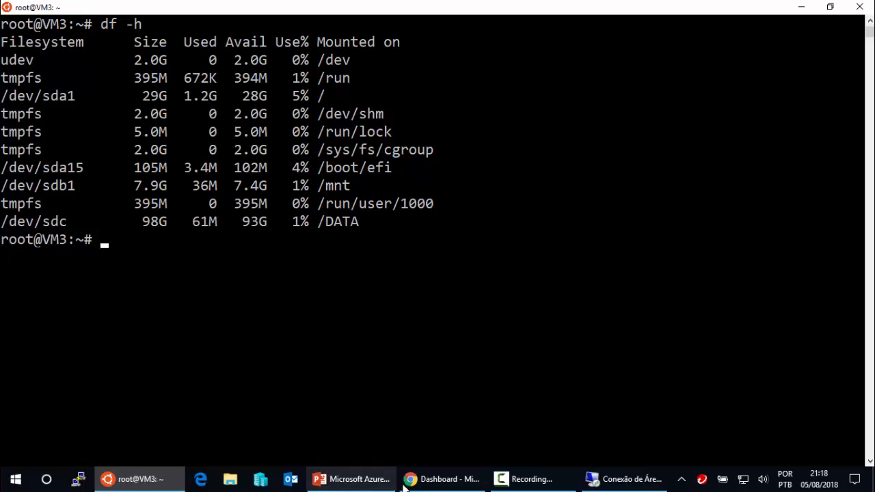
# - Recopy the deprovision command from the slide and try pasting it at the VM3 prompt
pyautogui.click(362, 480)
pyautogui.click(395, 331)
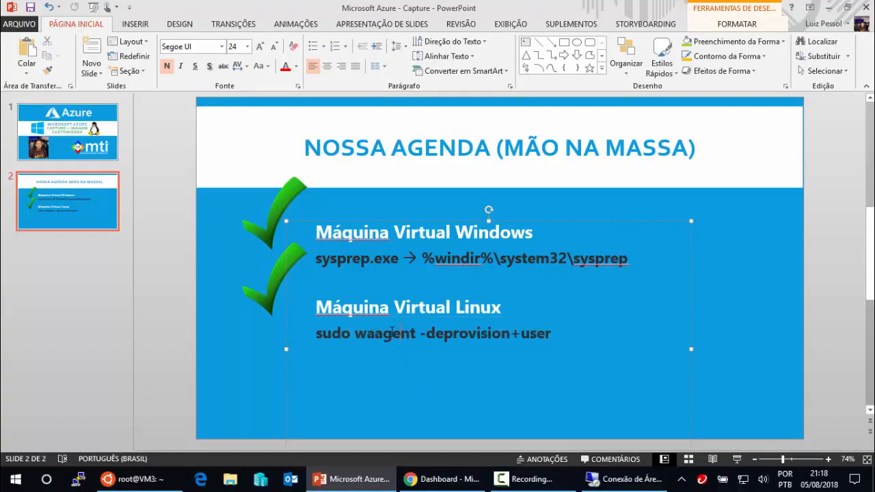
pyautogui.moveTo(318, 333); pyautogui.dragTo(508, 342)
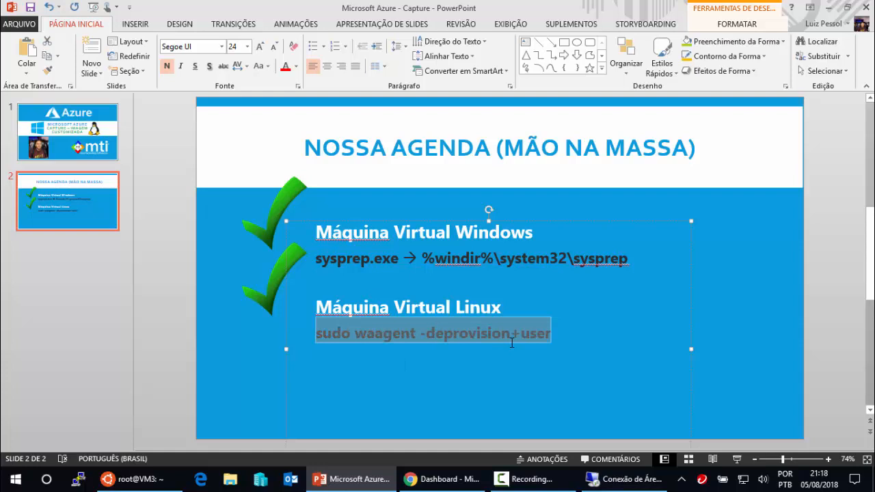
pyautogui.rightClick(511, 339)
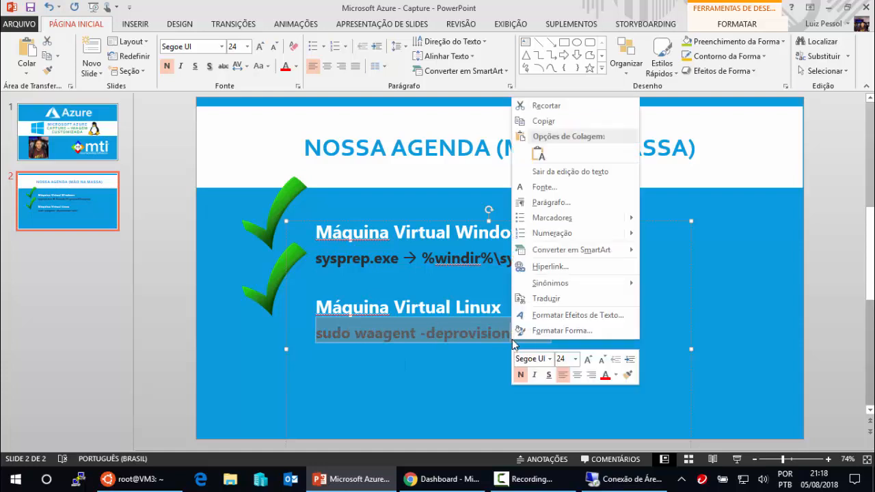
pyautogui.click(543, 121)
pyautogui.click(136, 479)
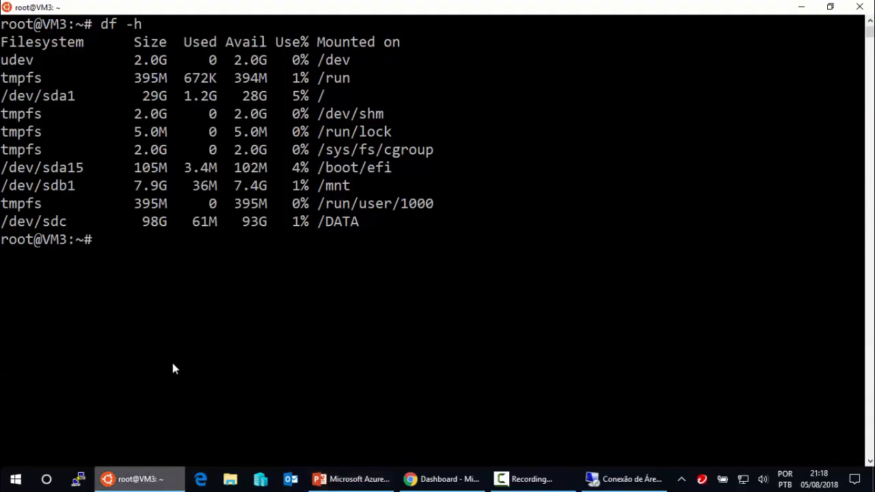
pyautogui.click(127, 245)
pyautogui.rightClick(127, 246)
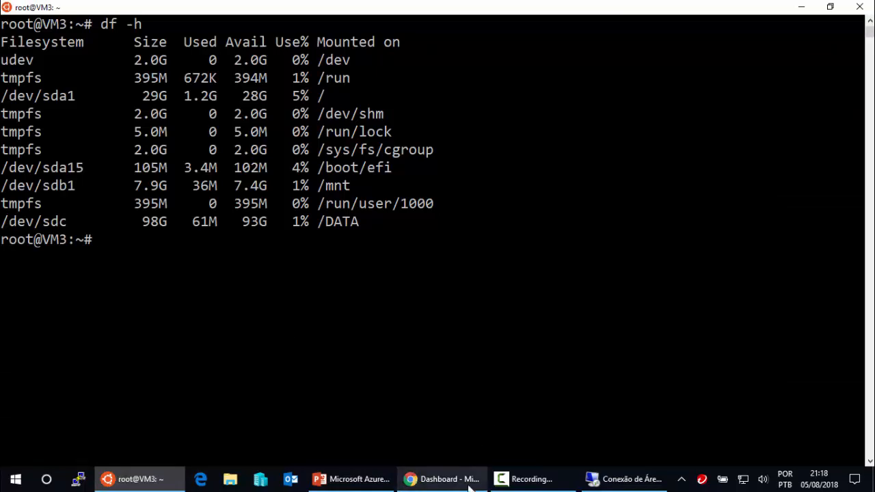
# - Copy the command again and paste 'sudo waagent -deprovision+user' at VM3's root prompt
pyautogui.click(349, 480)
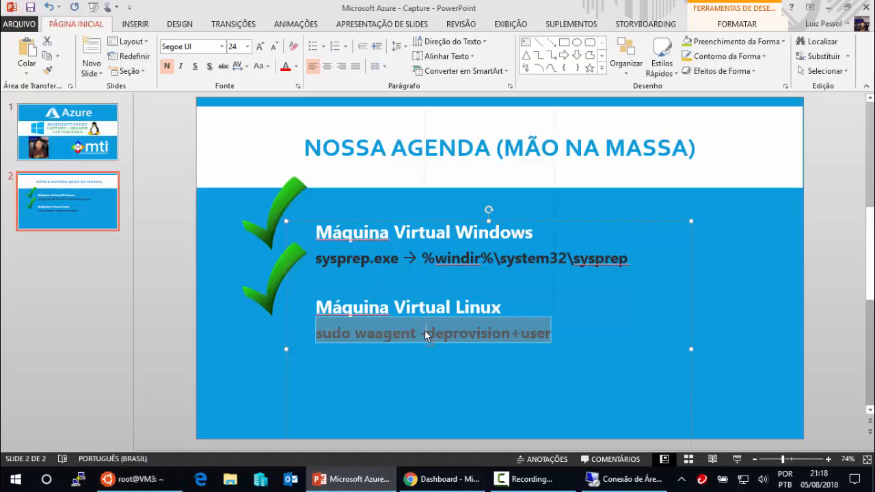
pyautogui.rightClick(425, 335)
pyautogui.click(485, 113)
pyautogui.click(179, 481)
pyautogui.rightClick(137, 246)
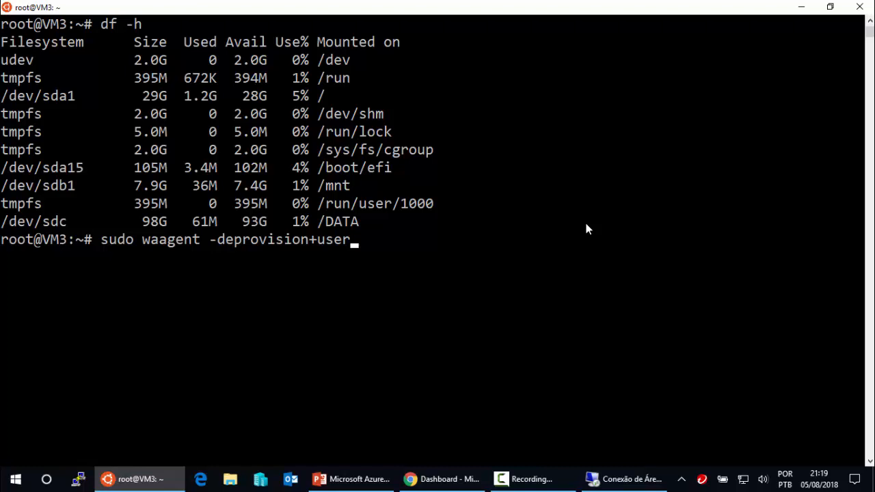
# - Remove '+user', run 'sudo waagent -deprovision' on VM3 and answer y to its warnings
pyautogui.press('BackSpace')
pyautogui.press('BackSpace')
pyautogui.press('BackSpace')
pyautogui.press('BackSpace')
pyautogui.press('BackSpace')
pyautogui.press('Return')
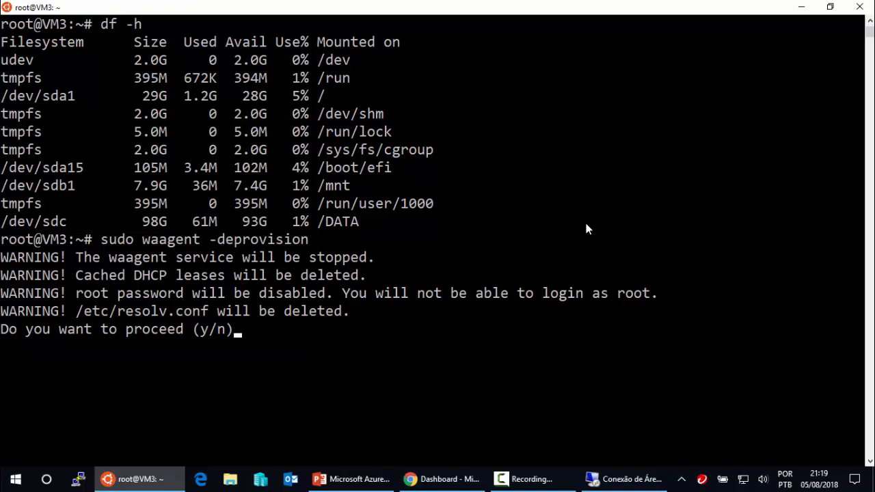
pyautogui.write('y')
pyautogui.press('Return')
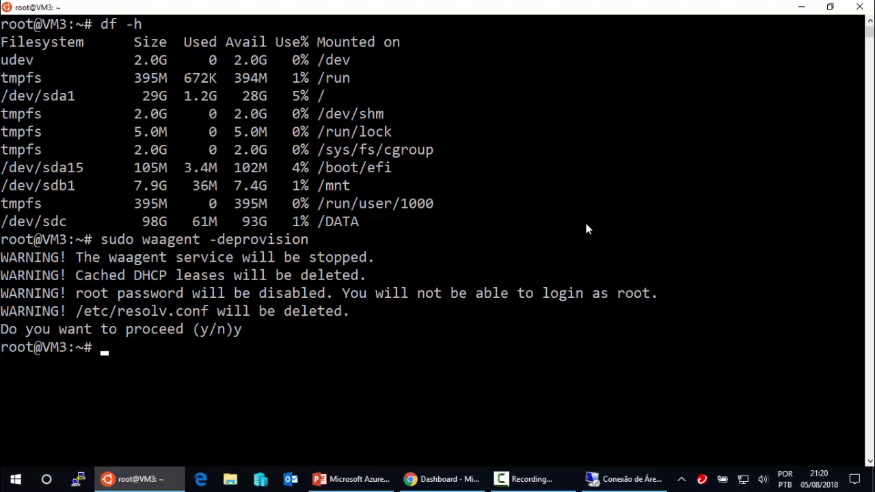
pyautogui.click(463, 484)
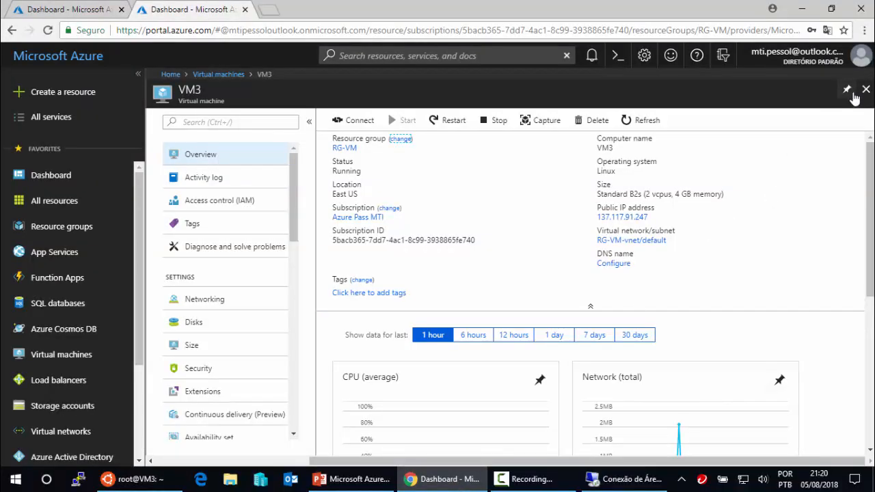
# - Stop VM3 from its portal blade, confirm with Yes, and close the blade to reach the VM list
pyautogui.click(134, 480)
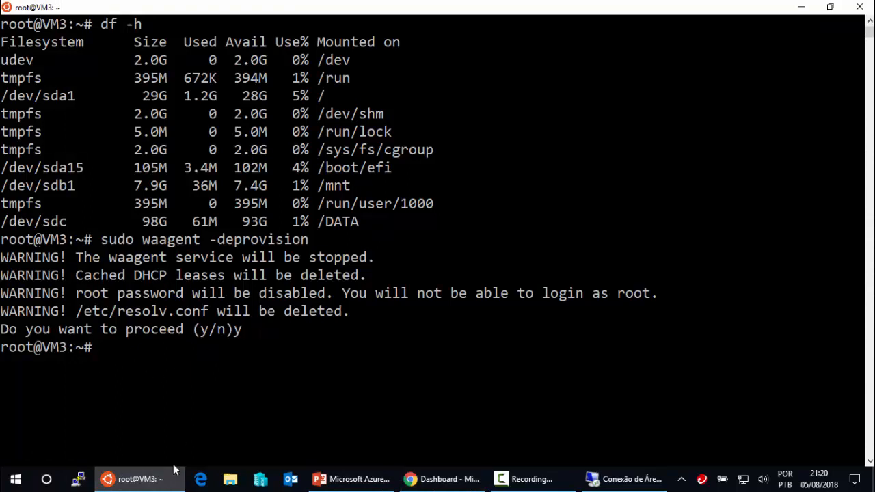
pyautogui.moveTo(164, 484)
pyautogui.click(444, 479)
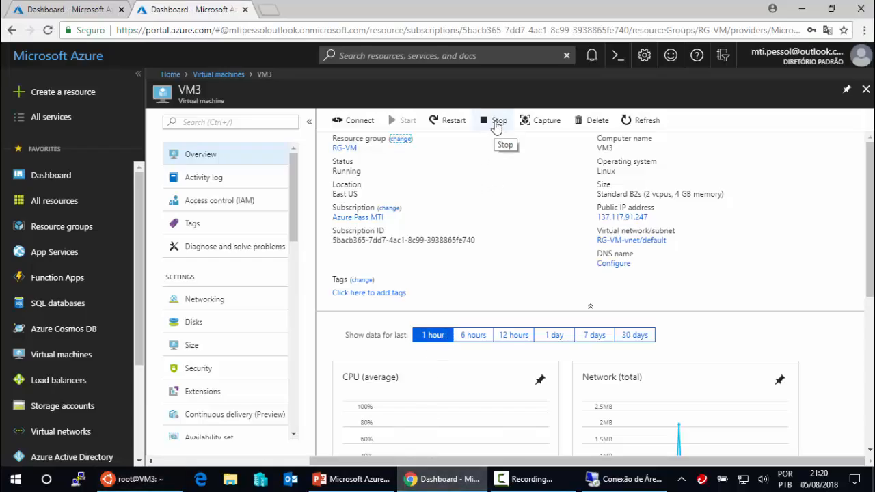
pyautogui.click(497, 124)
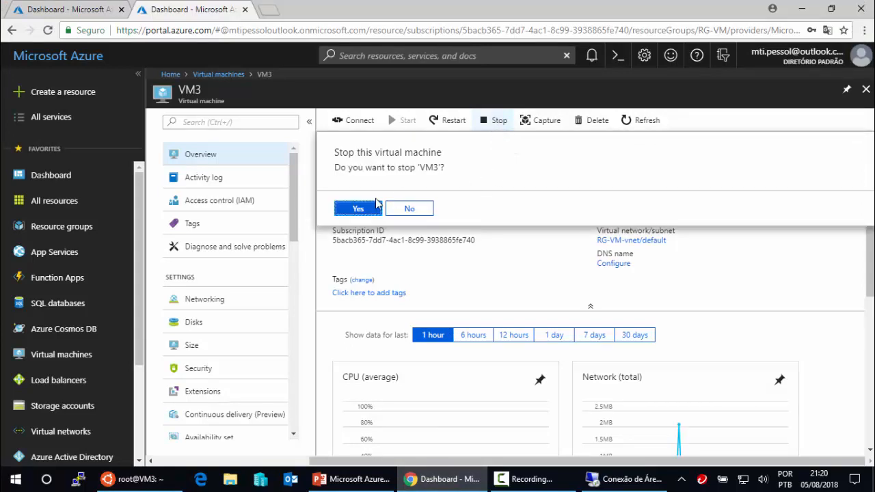
pyautogui.click(371, 211)
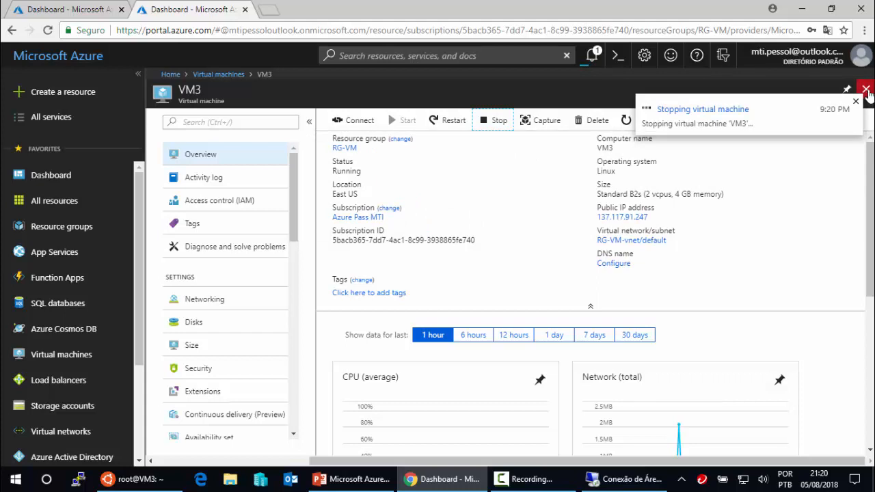
pyautogui.click(866, 90)
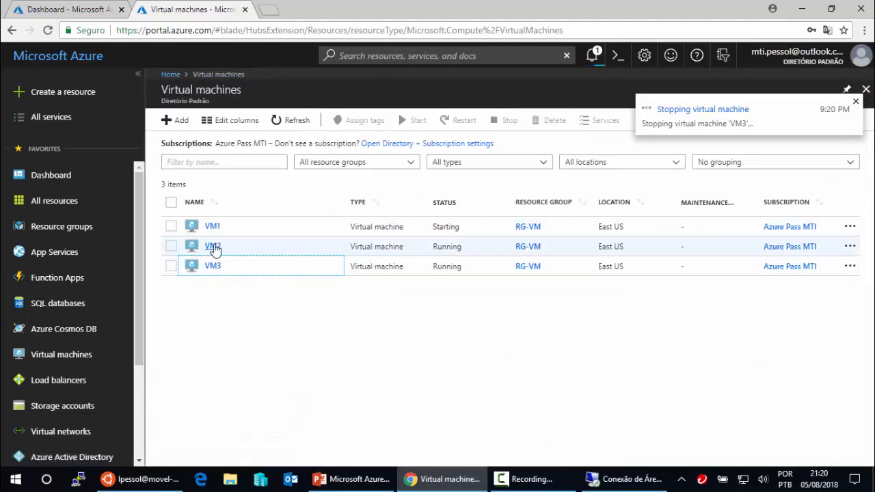
# - Refresh VM2's overview, stop VM2 with Yes confirmation, and return to Virtual machines
pyautogui.click(220, 249)
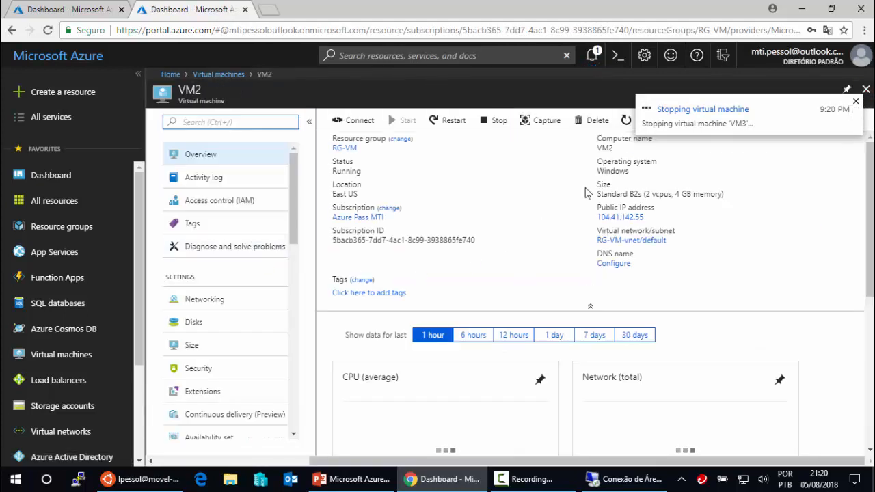
pyautogui.click(855, 102)
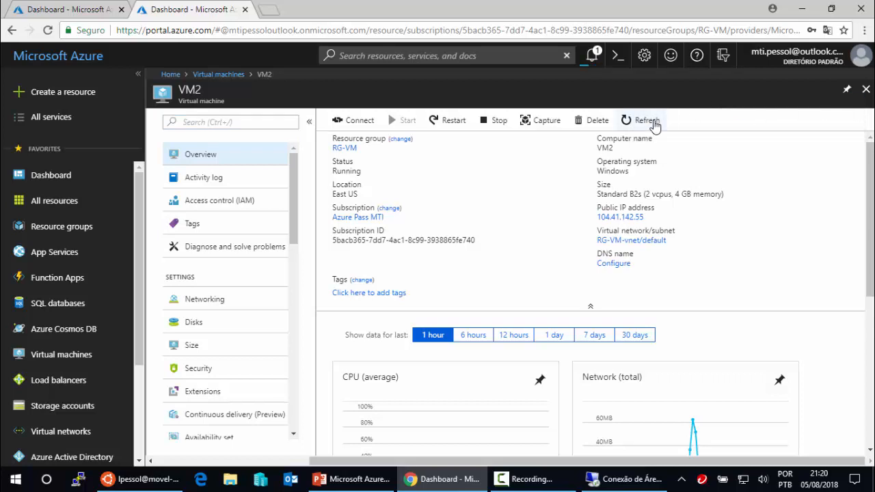
pyautogui.click(653, 126)
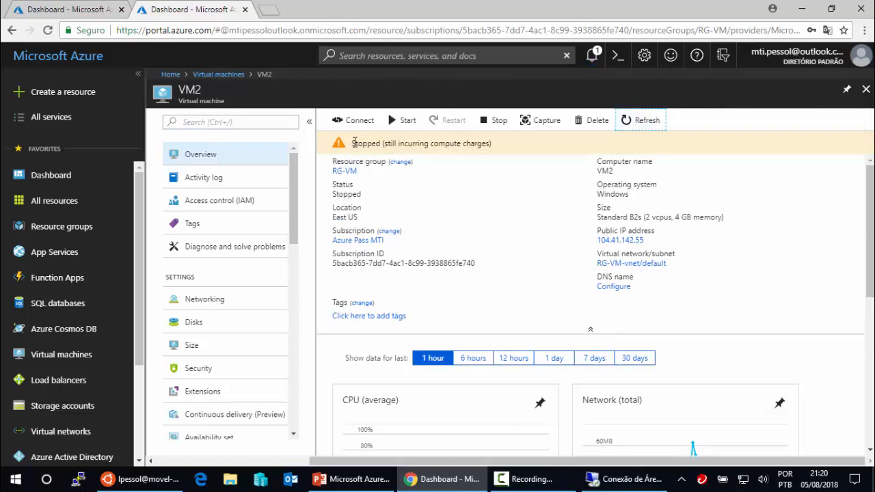
pyautogui.moveTo(352, 145); pyautogui.dragTo(380, 144)
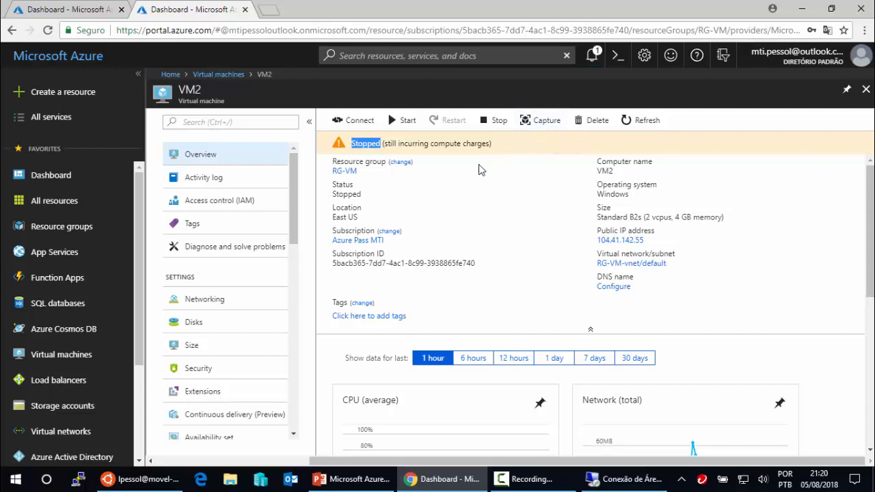
pyautogui.click(498, 127)
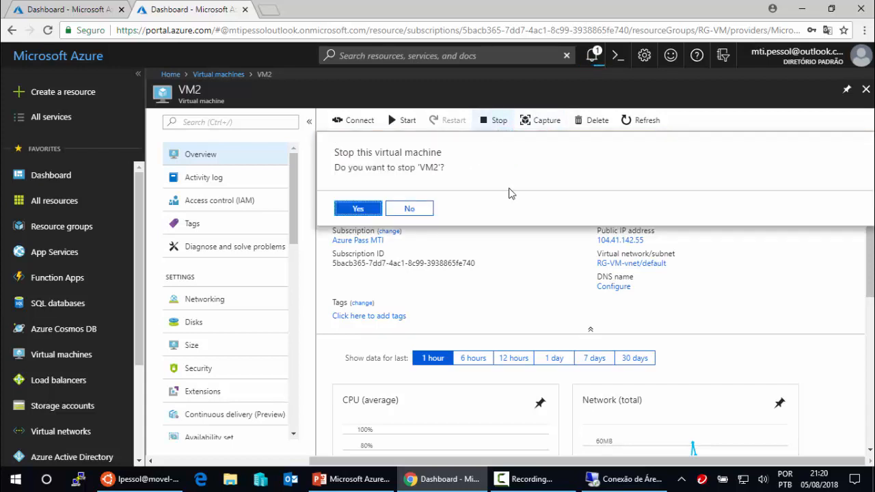
pyautogui.click(373, 214)
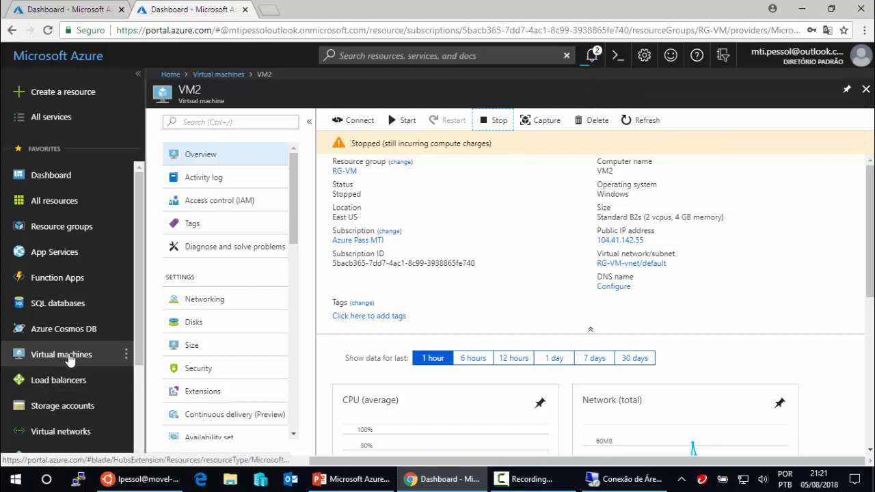
pyautogui.click(123, 355)
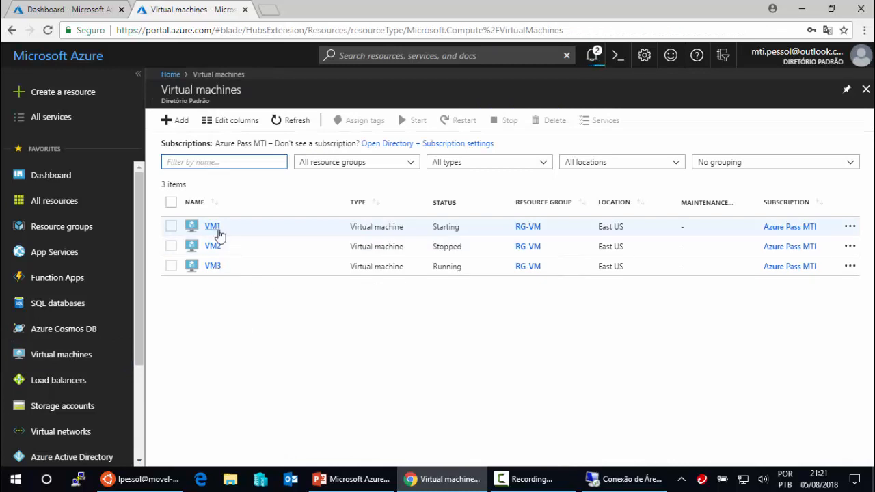
# - Open VM1's overview and refresh its status in both portal tabs
pyautogui.click(215, 229)
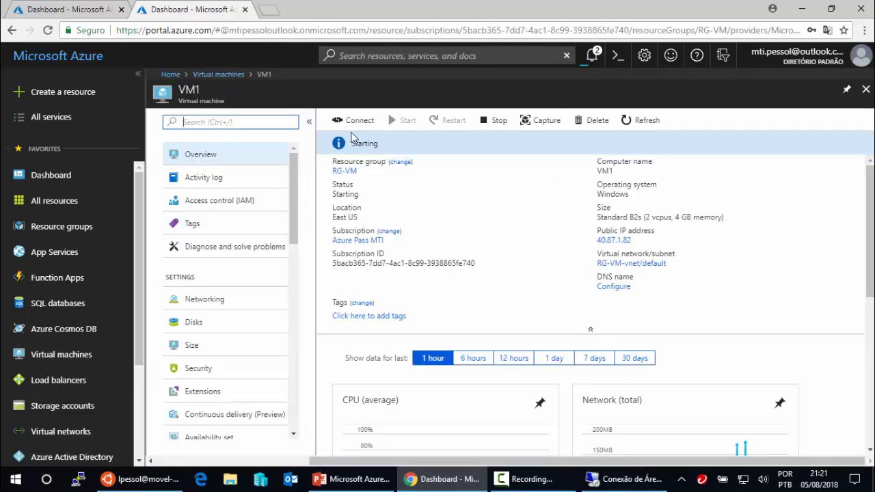
pyautogui.click(640, 121)
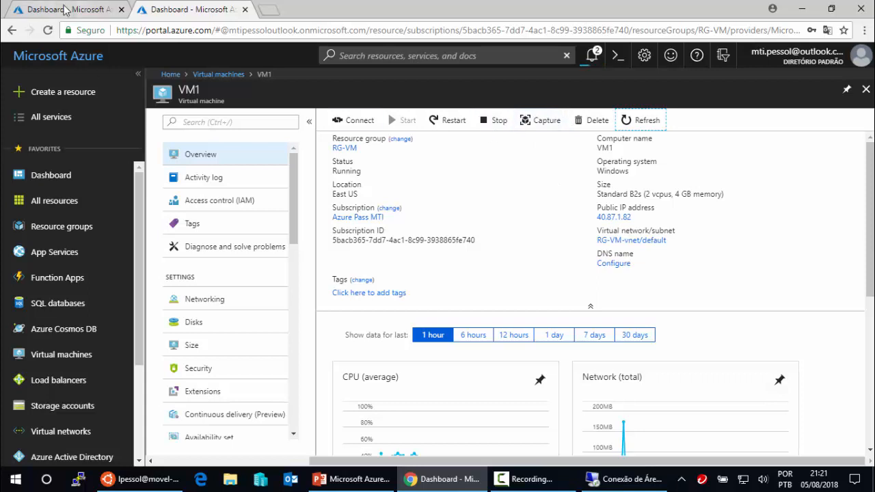
pyautogui.hotkey('ctrl', 'shift', 'Tab')
pyautogui.click(635, 119)
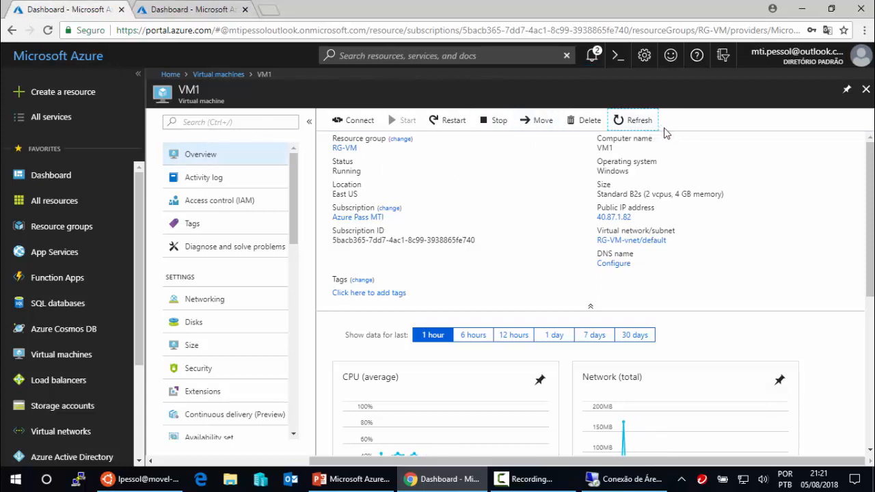
pyautogui.click(866, 89)
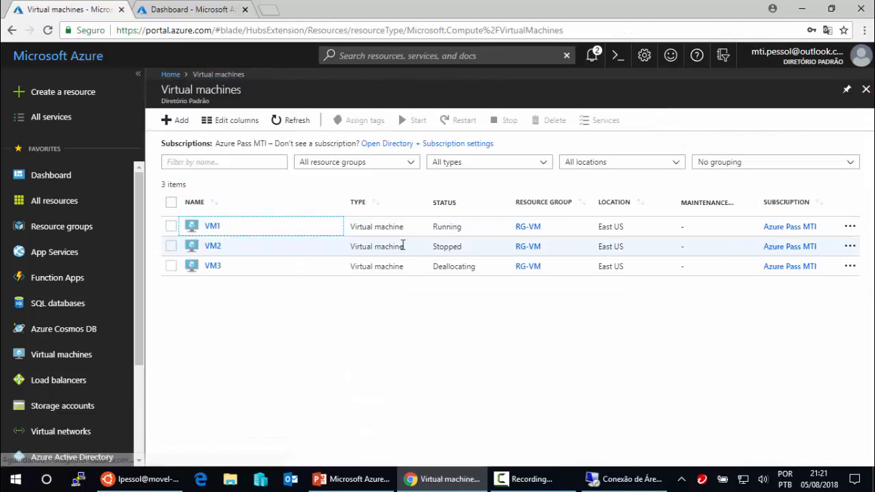
pyautogui.click(211, 228)
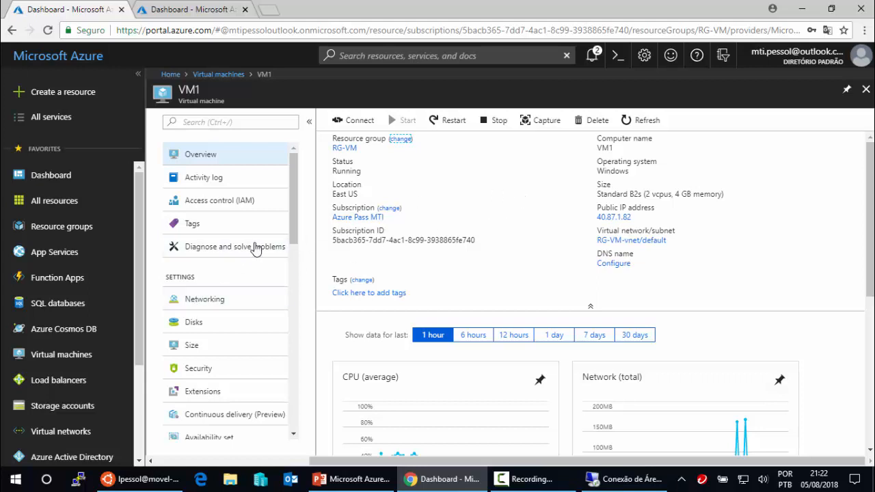
# - Refresh the statuses of VM2 and then VM3 from the Virtual machines list
pyautogui.click(78, 355)
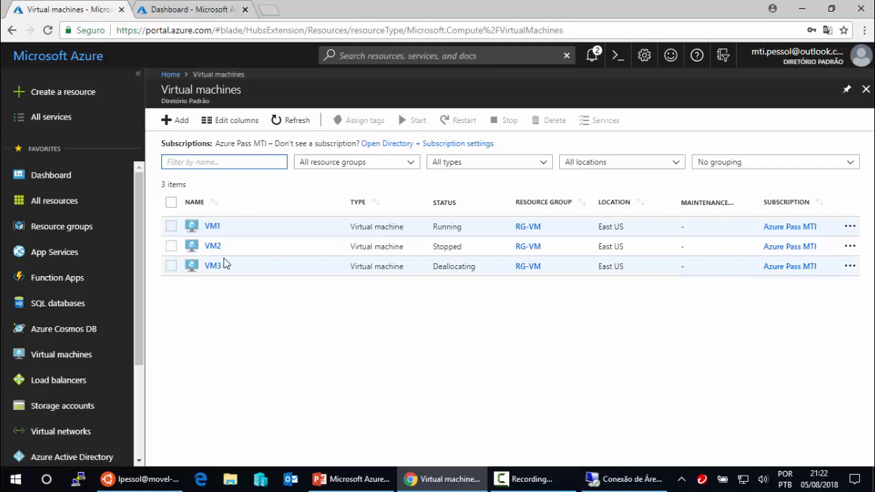
pyautogui.click(212, 246)
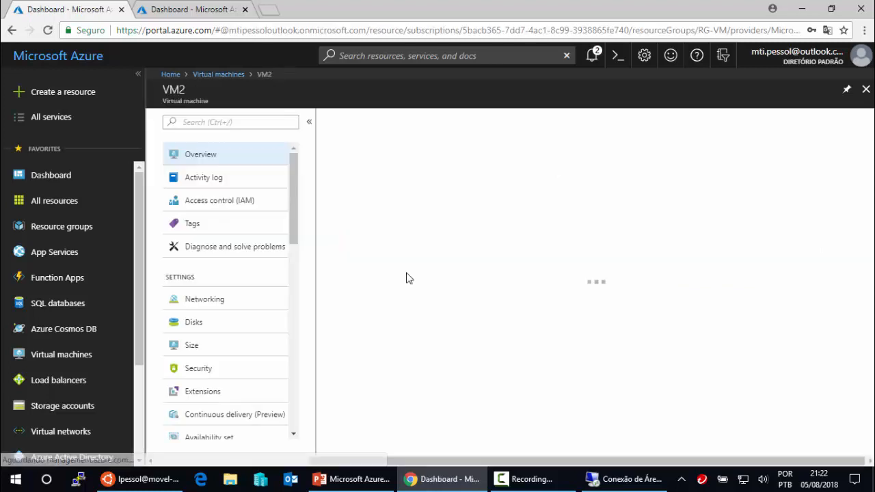
pyautogui.click(643, 120)
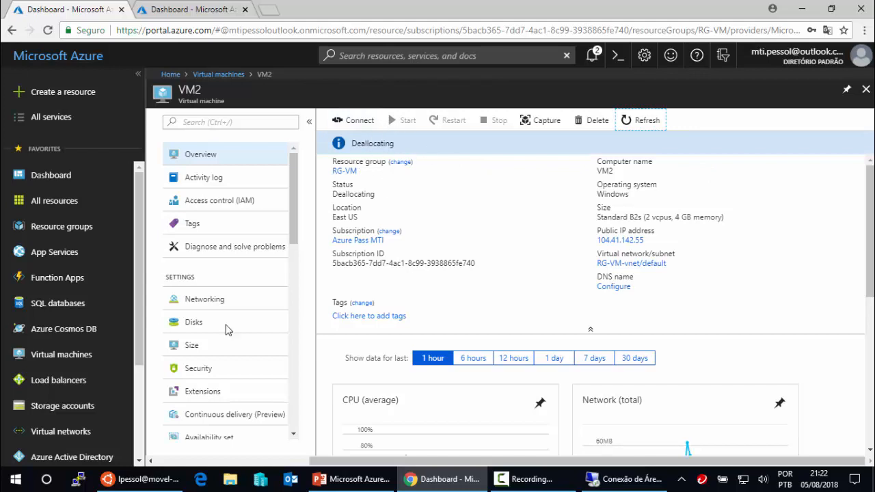
pyautogui.click(75, 362)
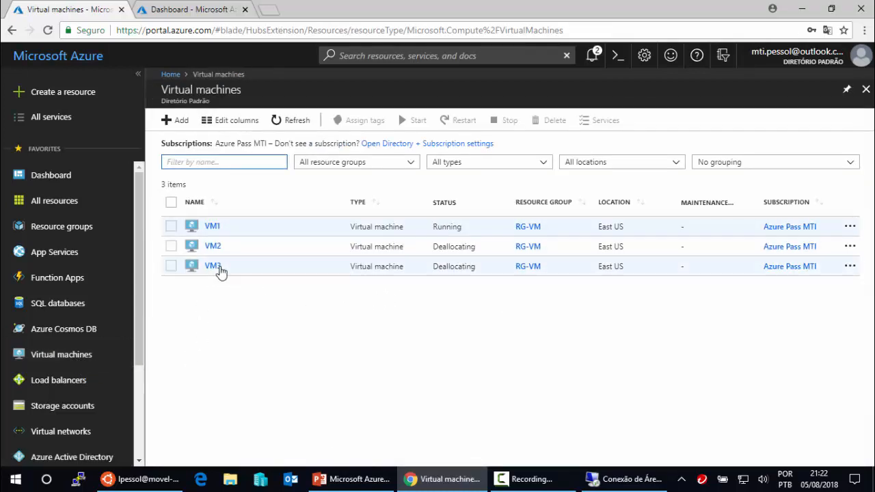
pyautogui.click(217, 267)
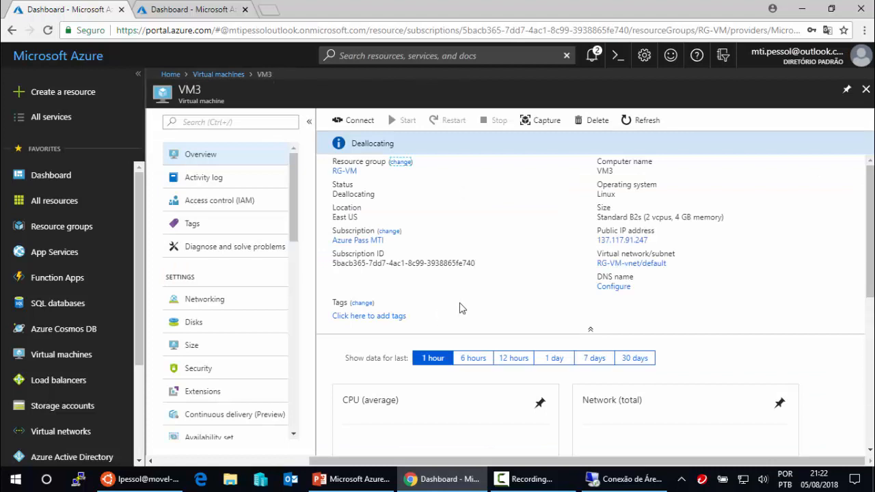
pyautogui.click(651, 121)
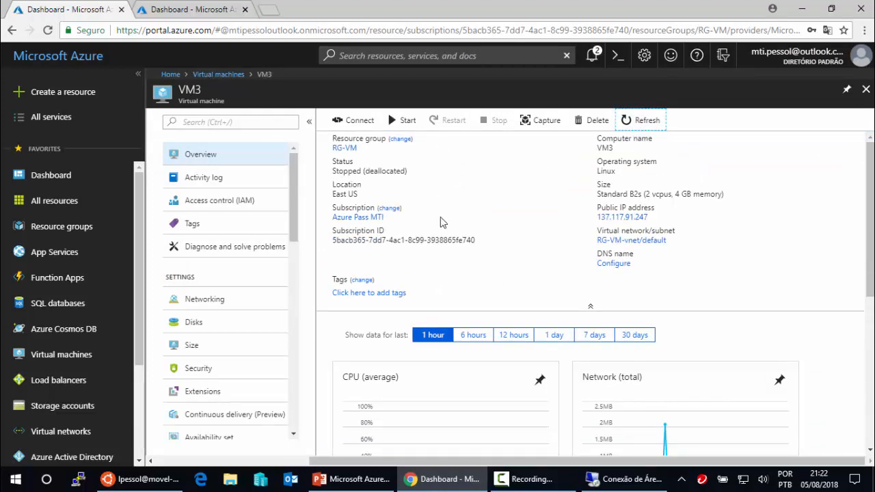
# - Refresh VM2 twice until it reads Deallocating, then reopen VM3's overview showing Stopped (deallocated)
pyautogui.click(124, 354)
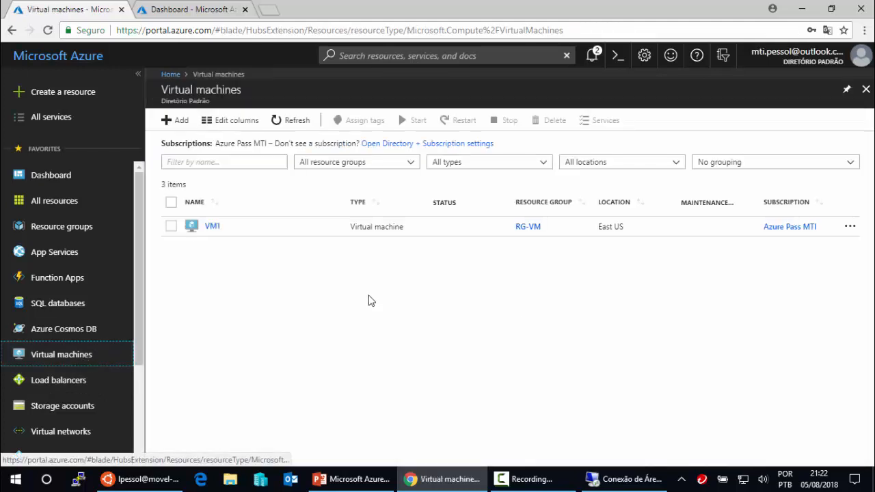
pyautogui.click(211, 246)
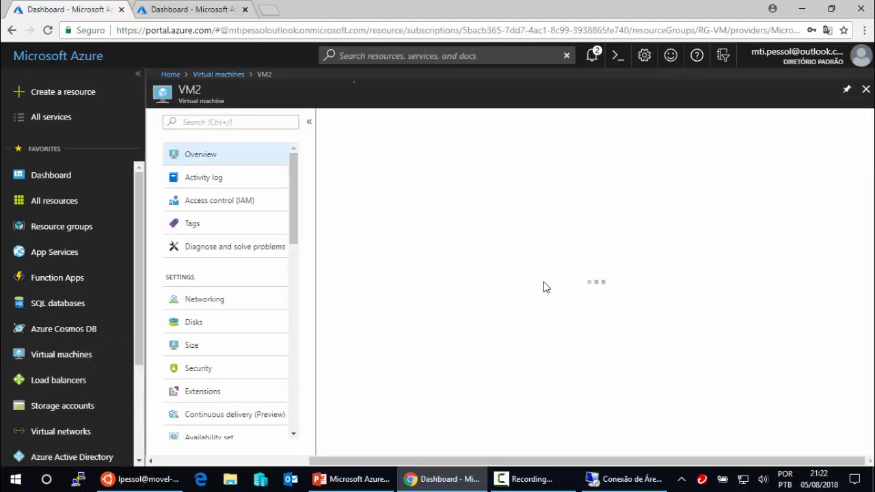
pyautogui.click(652, 127)
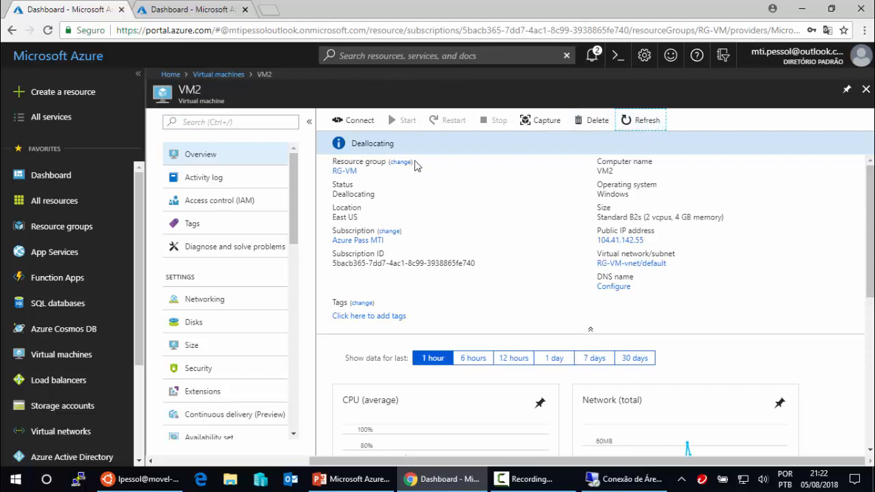
pyautogui.click(643, 127)
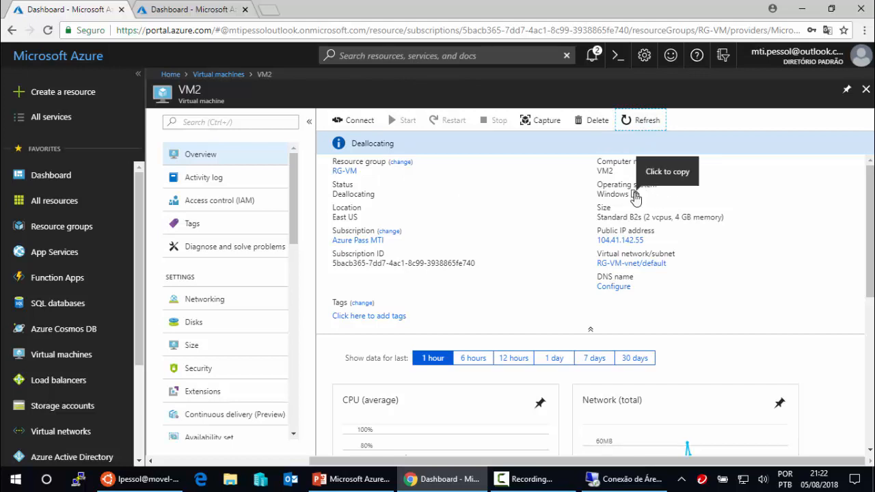
pyautogui.click(59, 357)
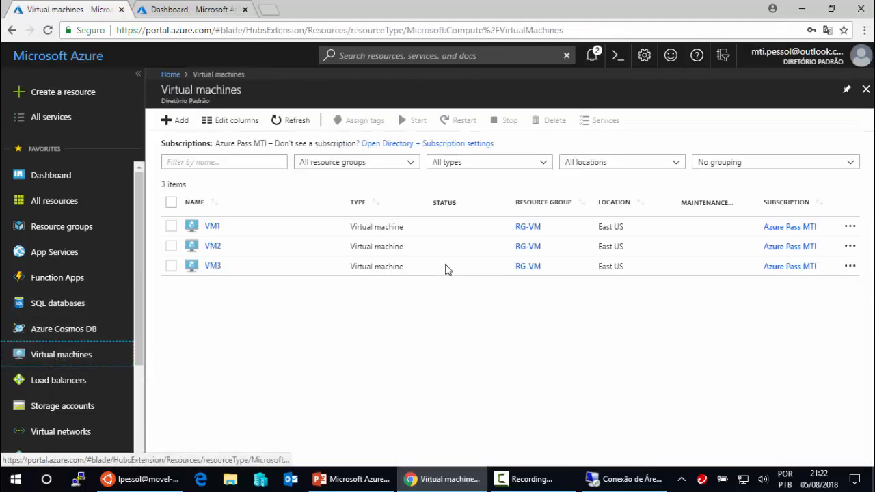
pyautogui.click(214, 267)
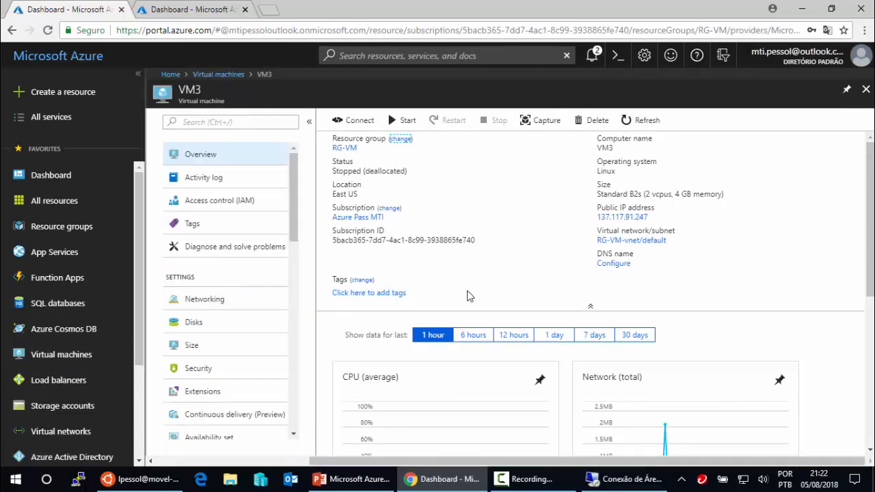
# - Capture VM3 as image-Linux in existing group RG-VM, auto-deleting the VM, and create it
pyautogui.click(545, 123)
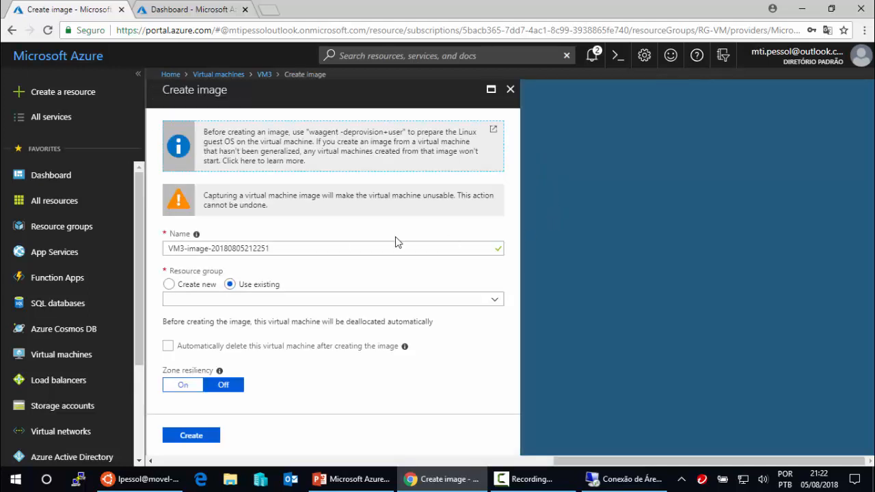
pyautogui.click(300, 248)
pyautogui.moveTo(300, 247); pyautogui.dragTo(171, 250)
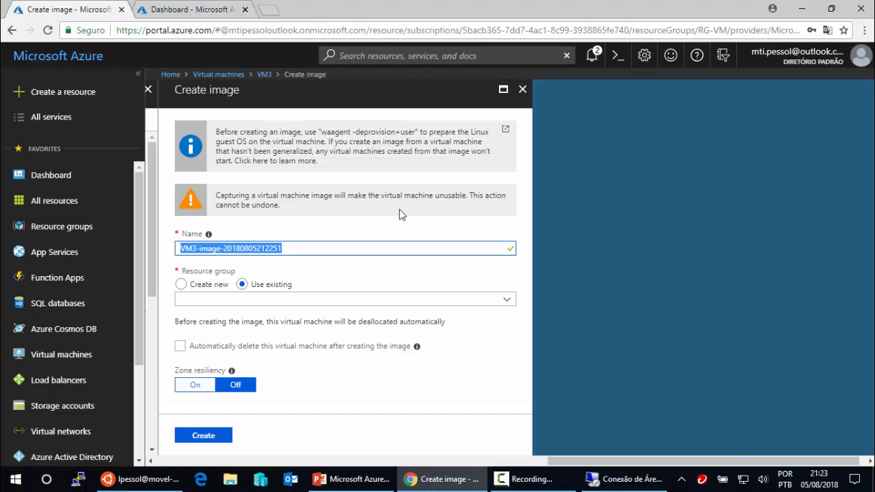
pyautogui.write('image-Linux')
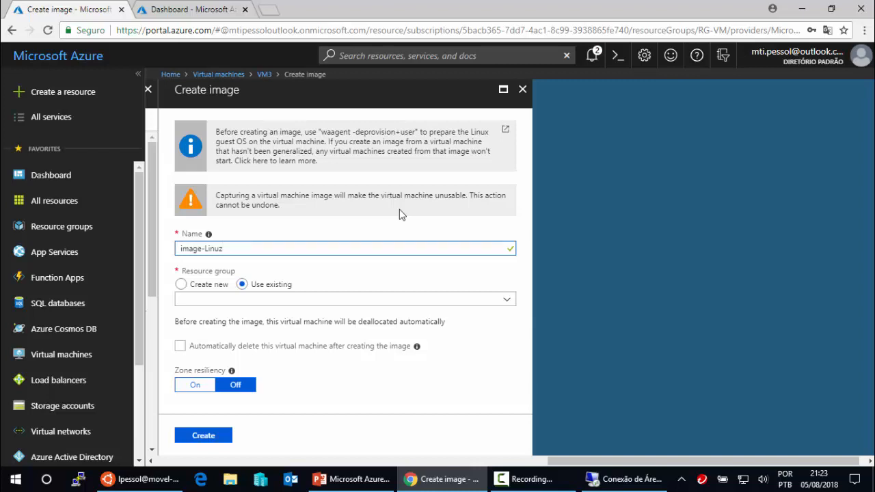
pyautogui.click(507, 301)
pyautogui.click(207, 317)
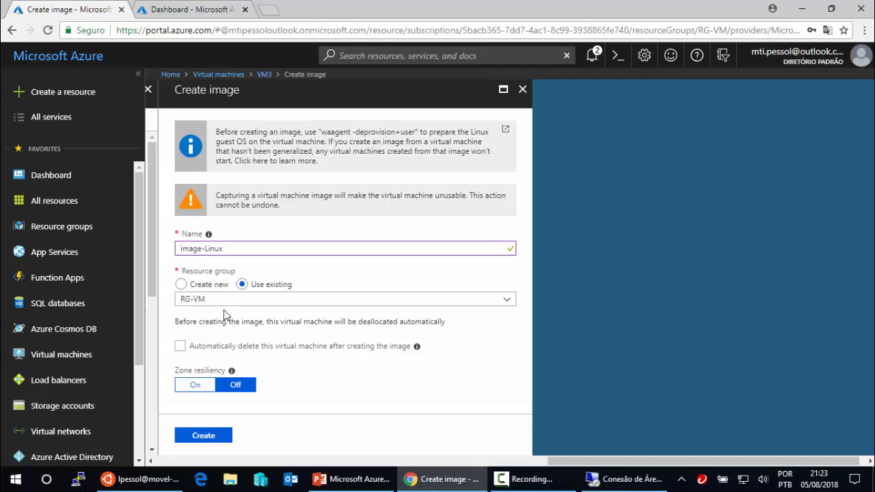
pyautogui.click(179, 346)
pyautogui.moveTo(233, 373)
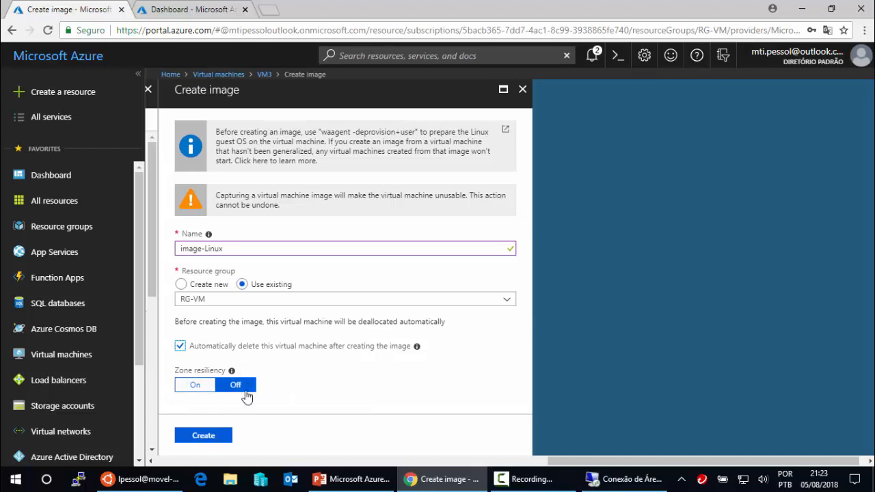
pyautogui.click(206, 443)
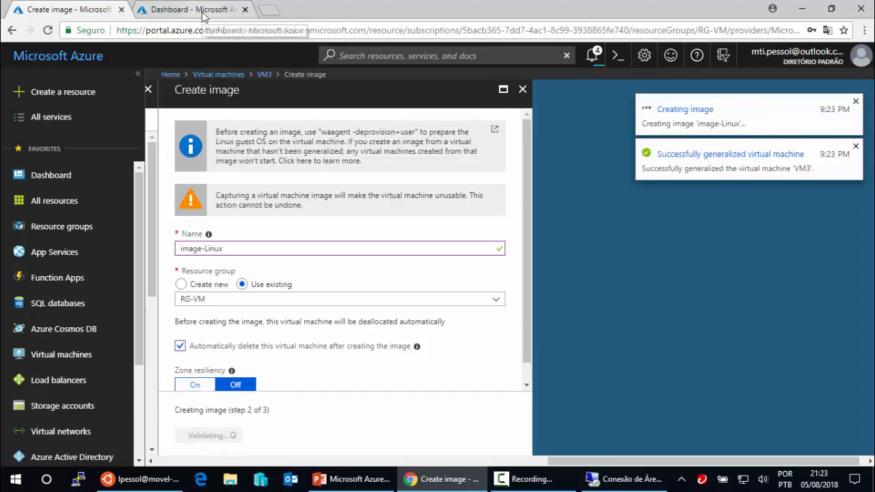
# - In the other portal tab, close VM1 and open VM2 with its status refreshed
pyautogui.click(204, 16)
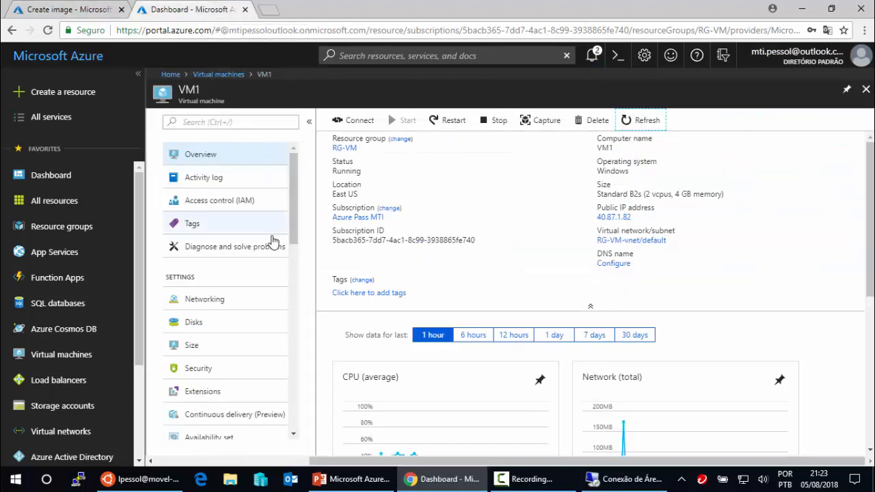
pyautogui.click(866, 91)
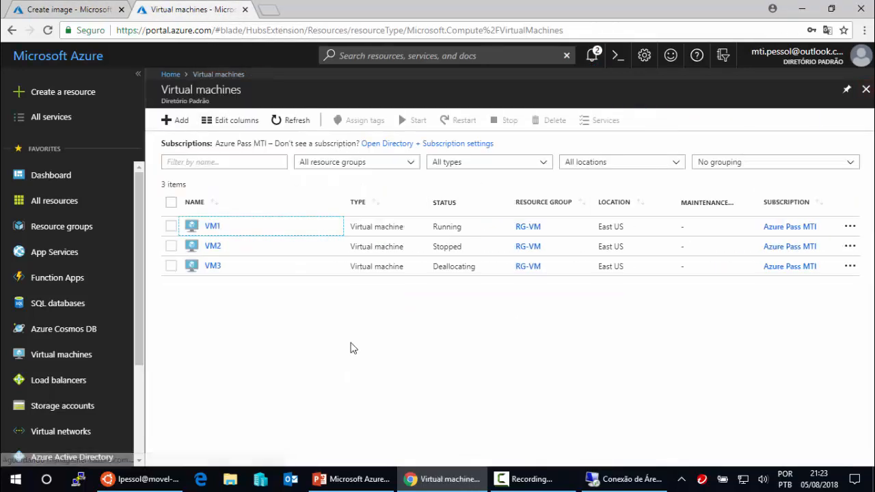
pyautogui.click(212, 247)
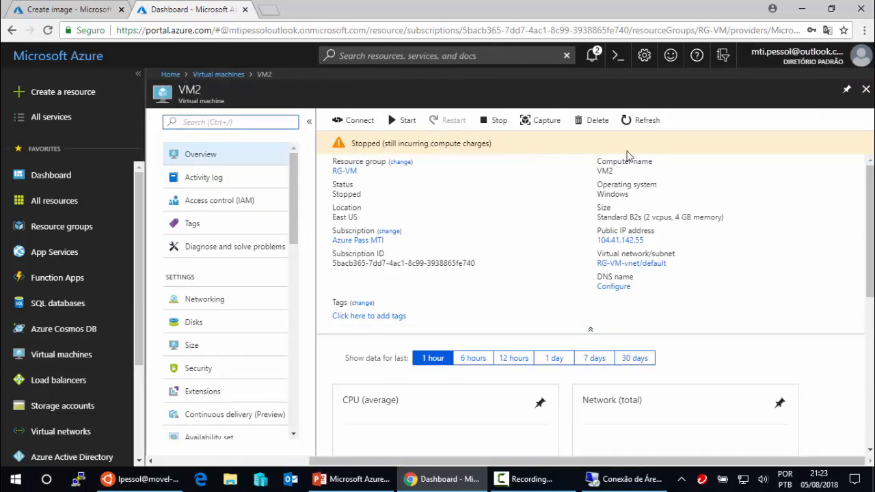
pyautogui.click(645, 121)
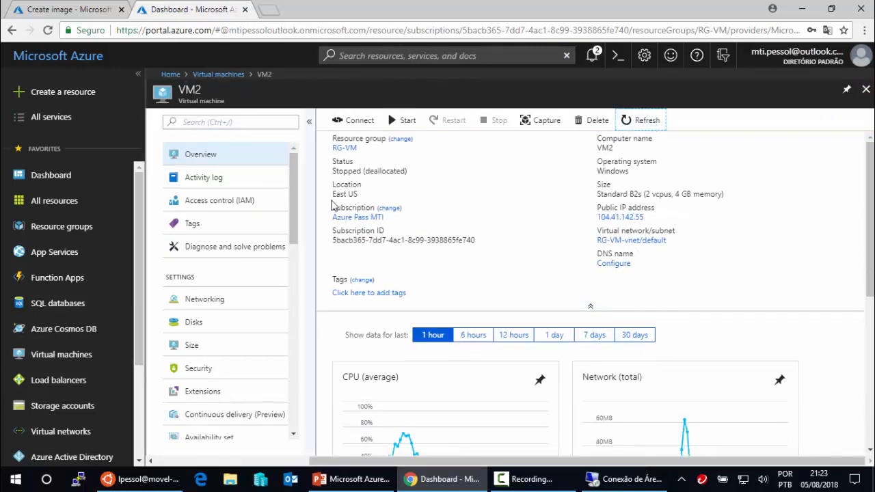
# - Capture VM2 as image-Windows in RG-VM, auto-deleting the VM, and create it
pyautogui.click(547, 124)
pyautogui.click(273, 248)
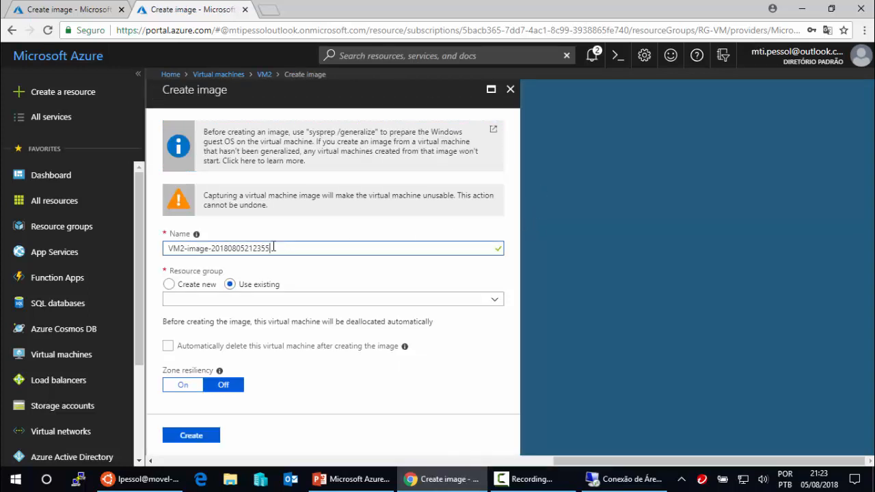
pyautogui.moveTo(272, 248); pyautogui.dragTo(159, 252)
pyautogui.write('i')
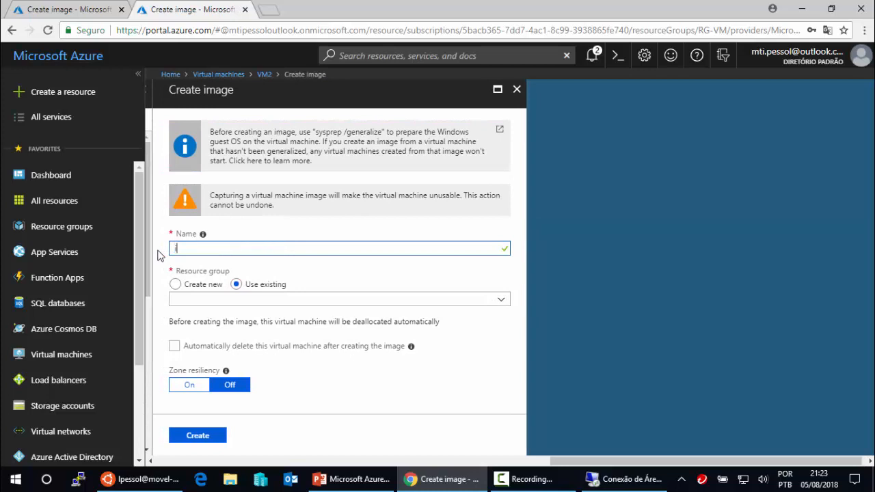
pyautogui.write('mage-Win')
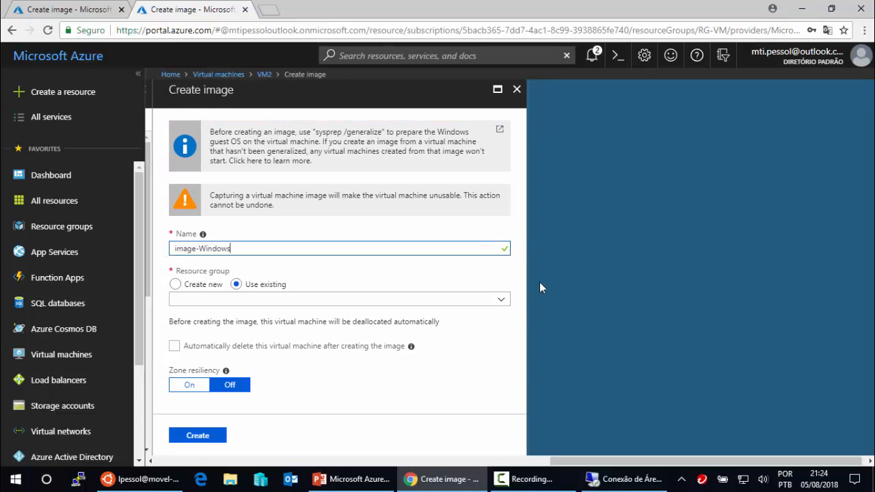
pyautogui.write('dows')
pyautogui.click(499, 301)
pyautogui.click(298, 317)
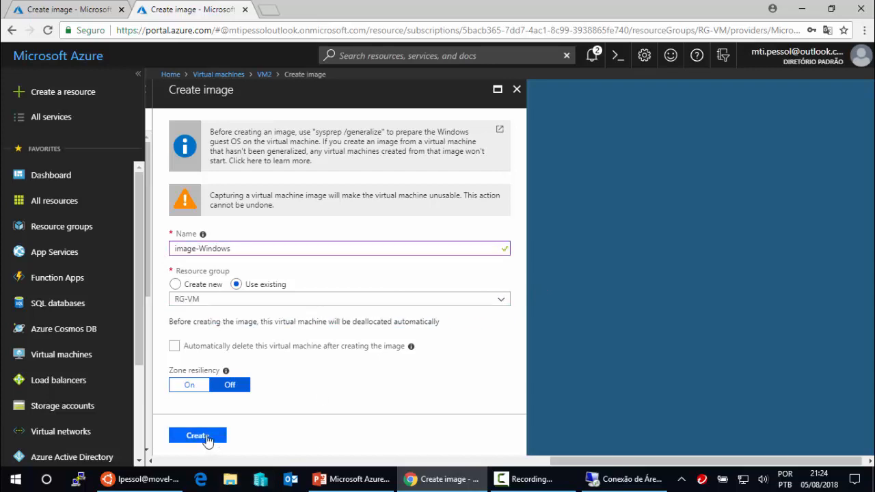
pyautogui.click(174, 348)
pyautogui.click(199, 438)
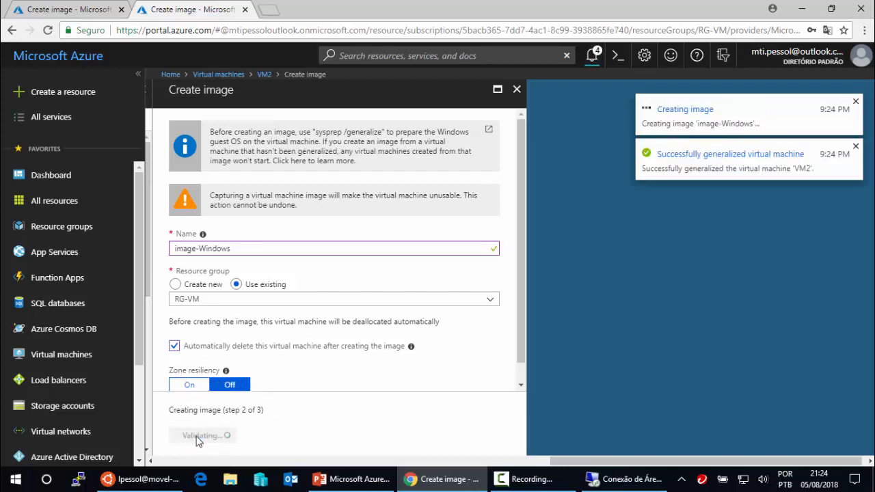
pyautogui.click(74, 14)
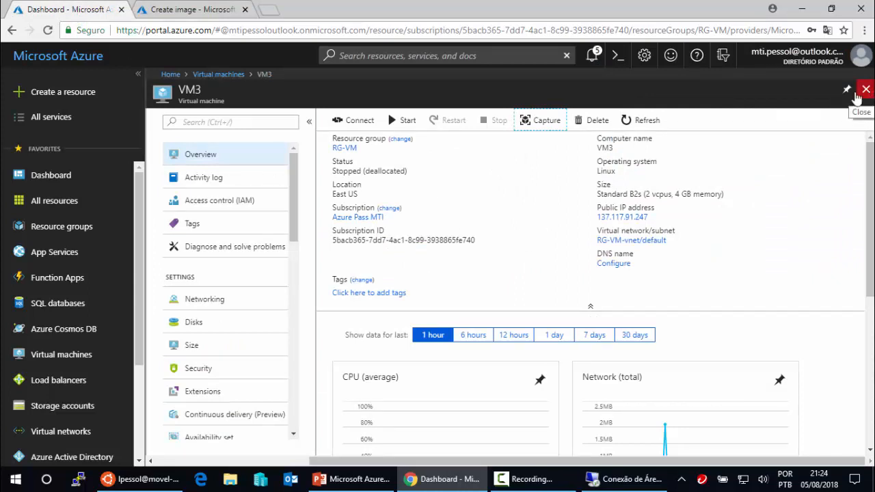
# - Open resource group RG-VM, filter by 'vm', and delete VM3's leftover OS disk
pyautogui.click(76, 228)
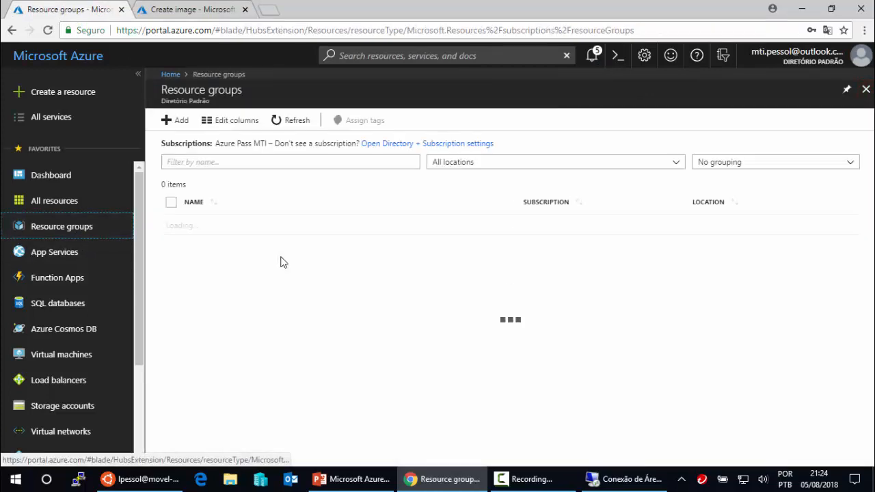
pyautogui.click(217, 231)
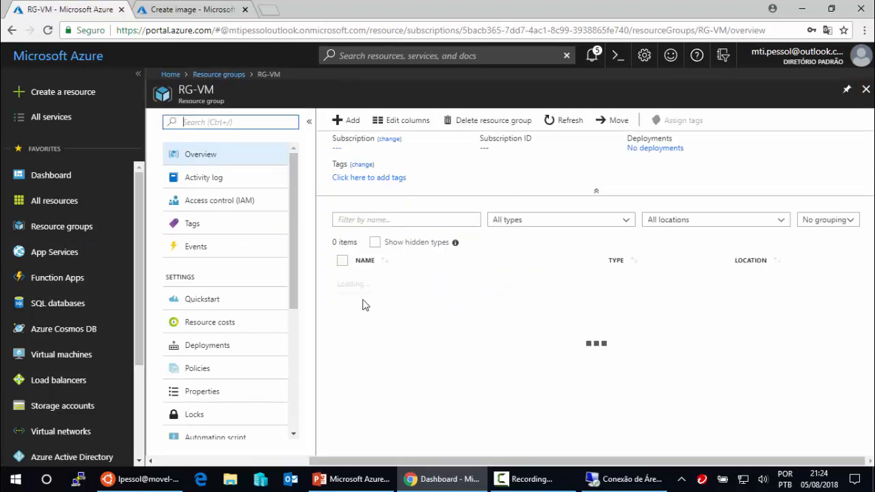
pyautogui.click(377, 219)
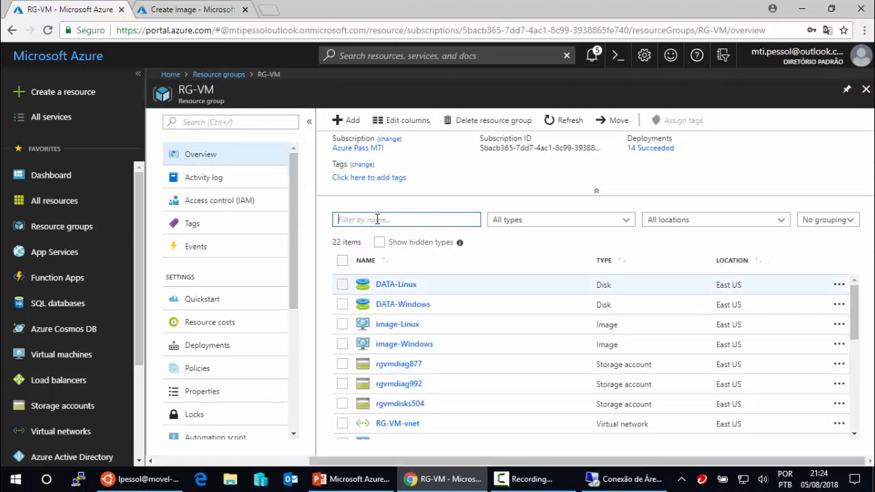
pyautogui.write('vm3')
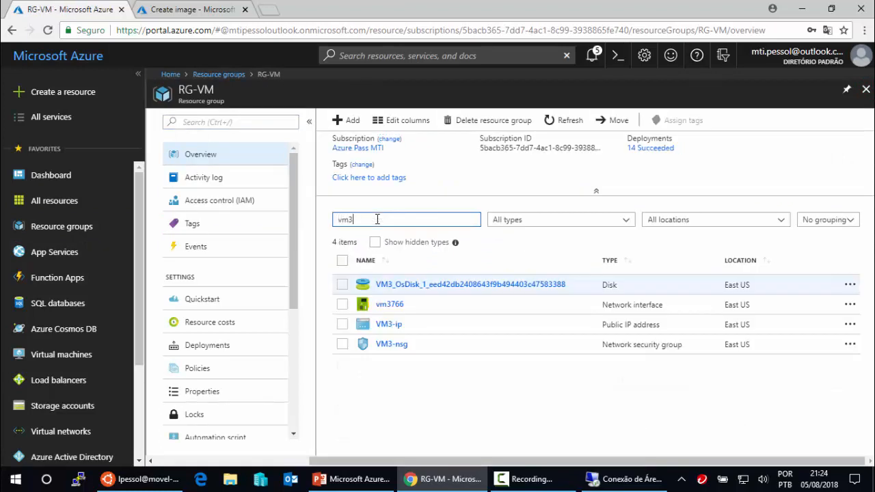
pyautogui.click(412, 285)
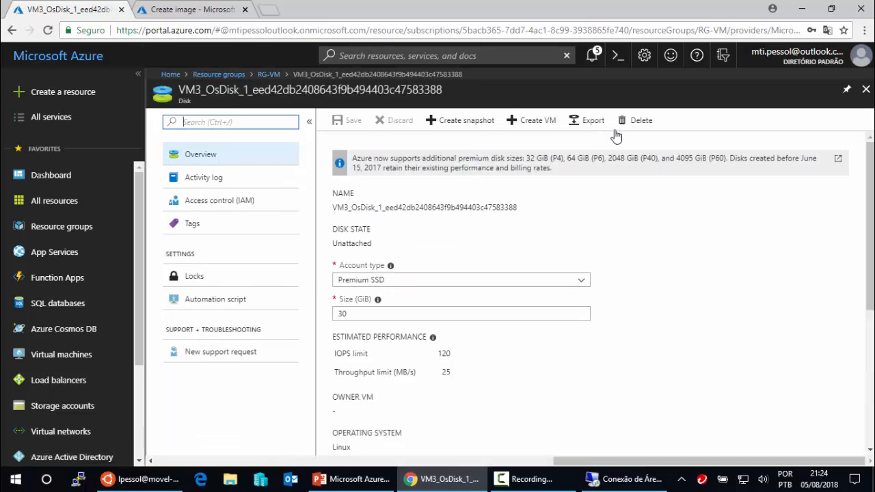
pyautogui.click(642, 123)
pyautogui.click(358, 208)
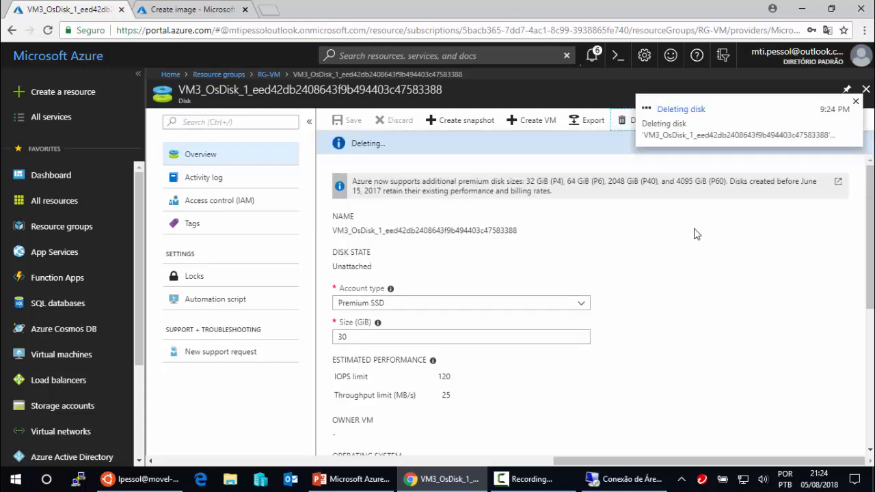
pyautogui.click(866, 88)
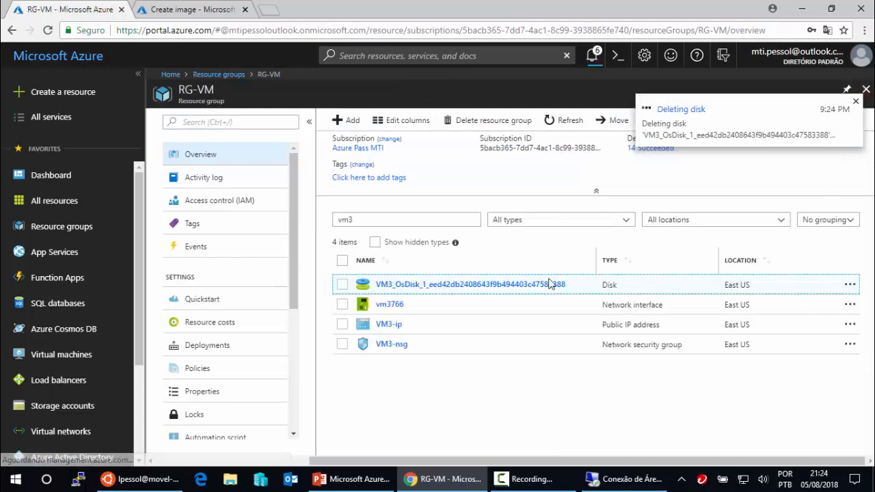
# - Delete VM3's network interface vm3766 and public IP address VM3-ip
pyautogui.click(393, 304)
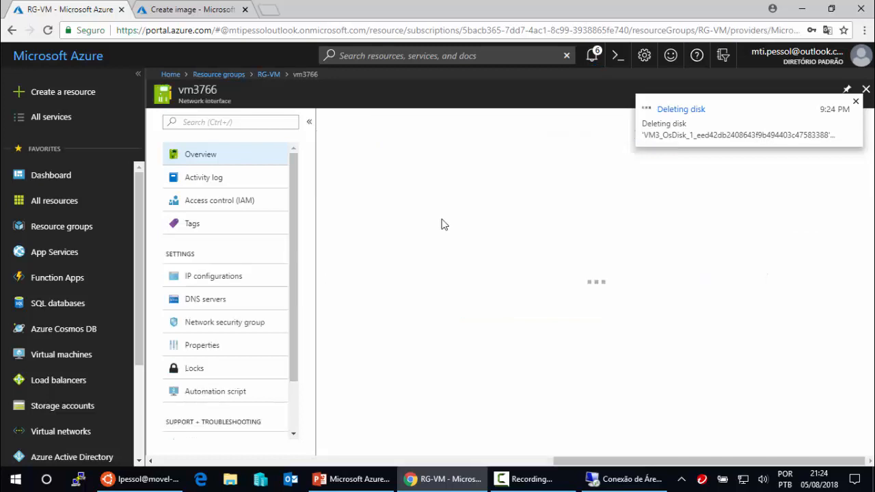
pyautogui.click(406, 122)
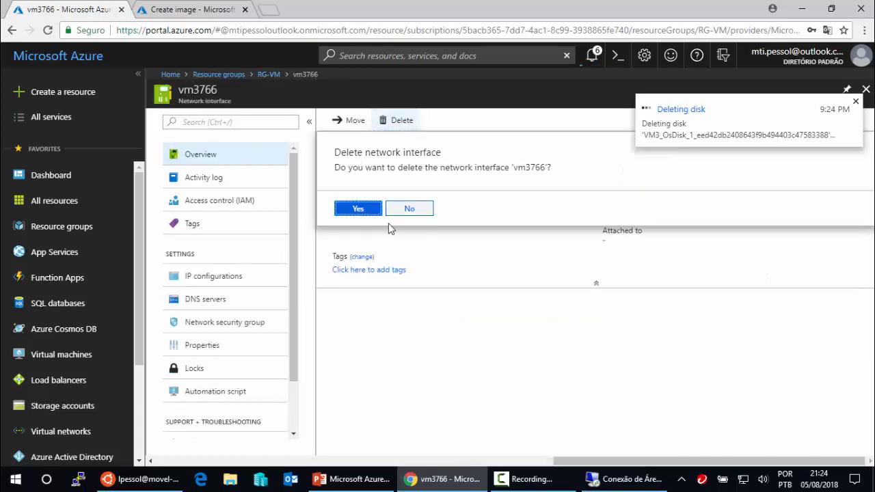
pyautogui.click(357, 209)
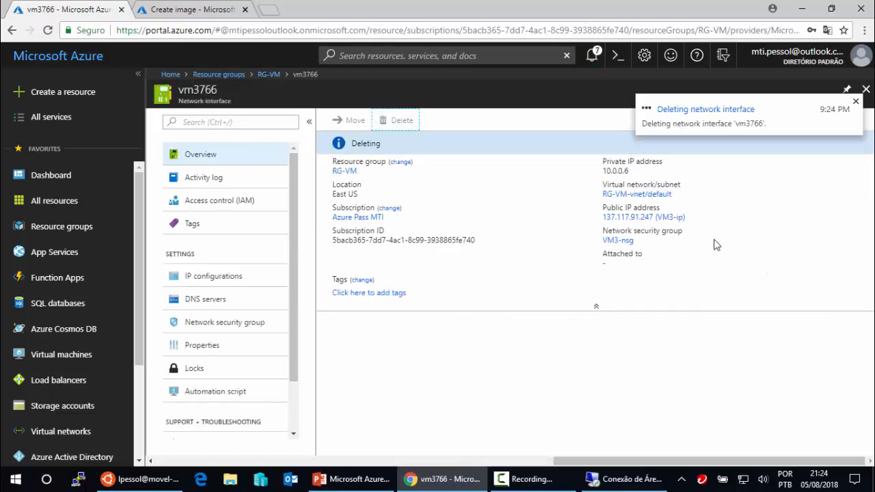
pyautogui.click(866, 89)
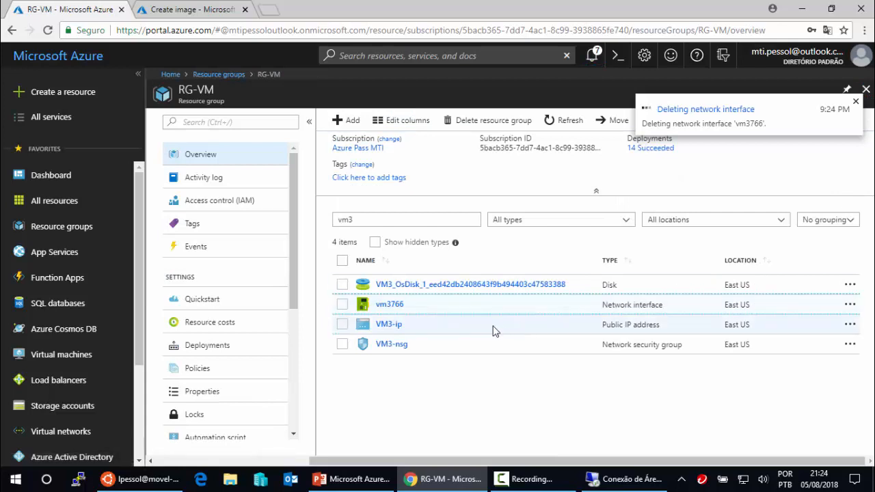
pyautogui.click(390, 325)
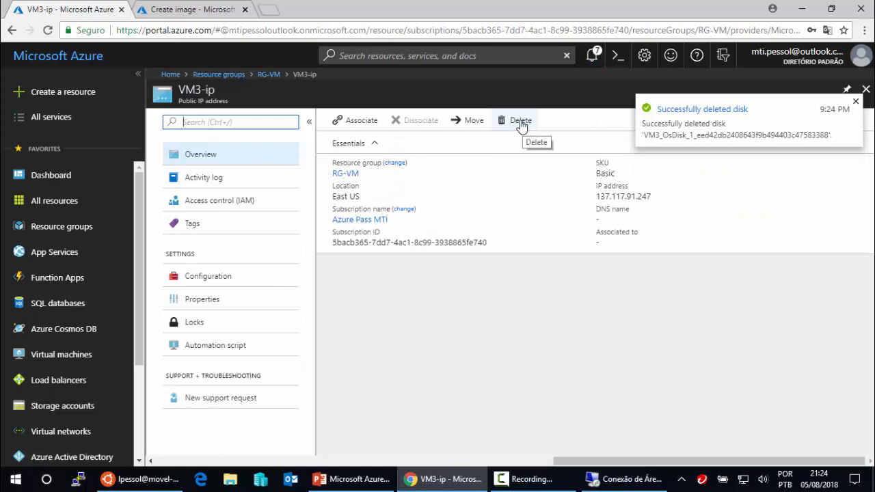
pyautogui.click(520, 123)
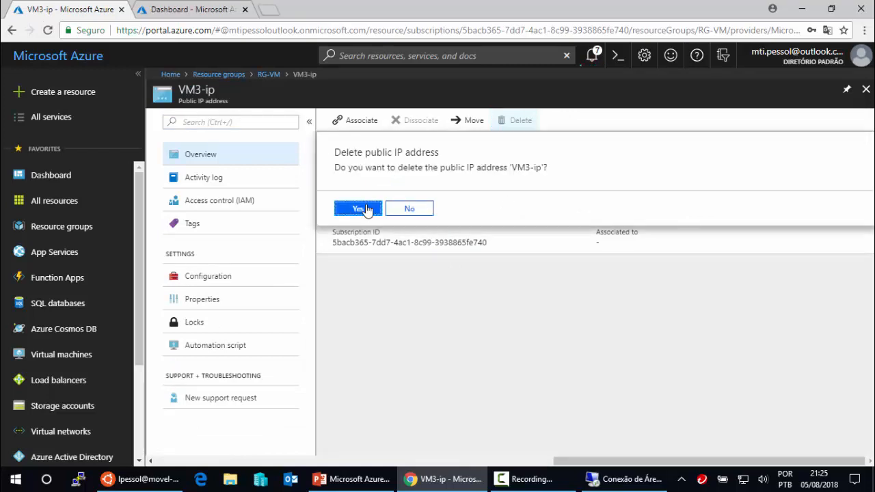
pyautogui.click(367, 209)
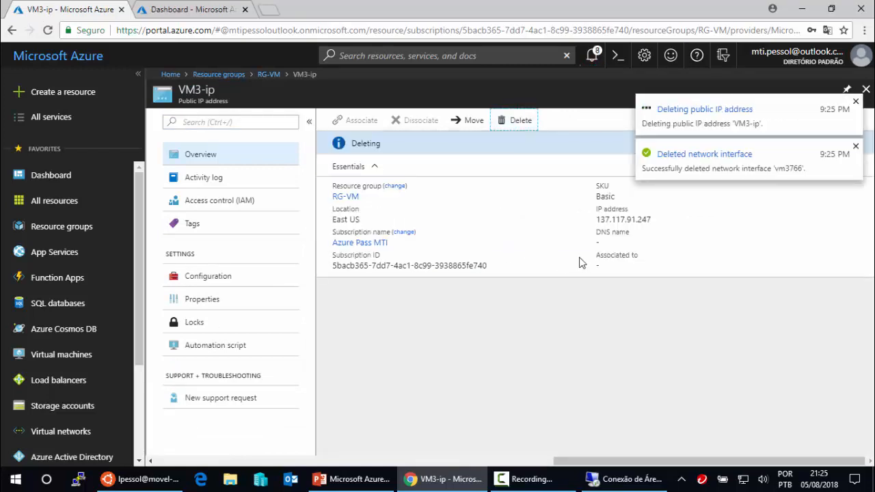
pyautogui.click(865, 89)
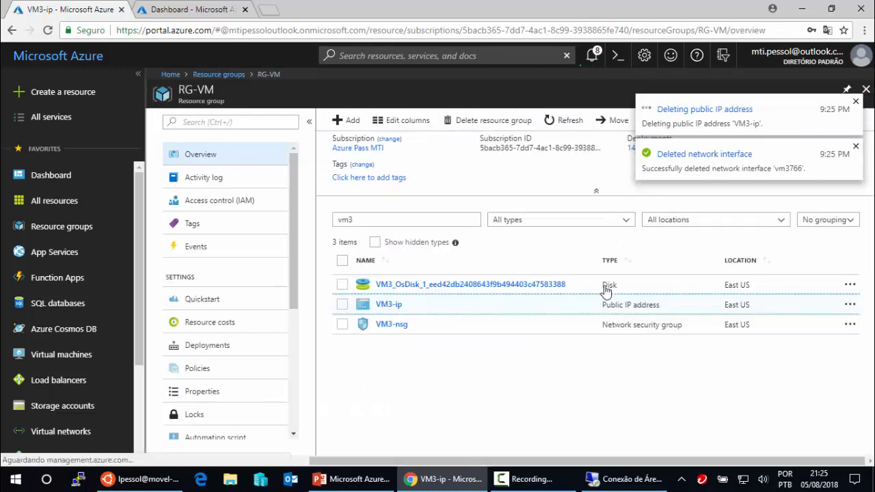
# - Delete the VM3-nsg network security group
pyautogui.click(397, 327)
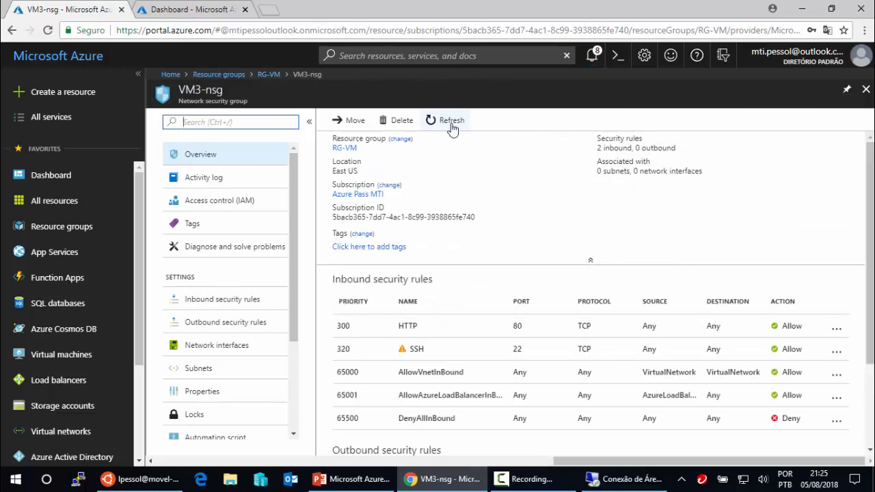
pyautogui.click(401, 121)
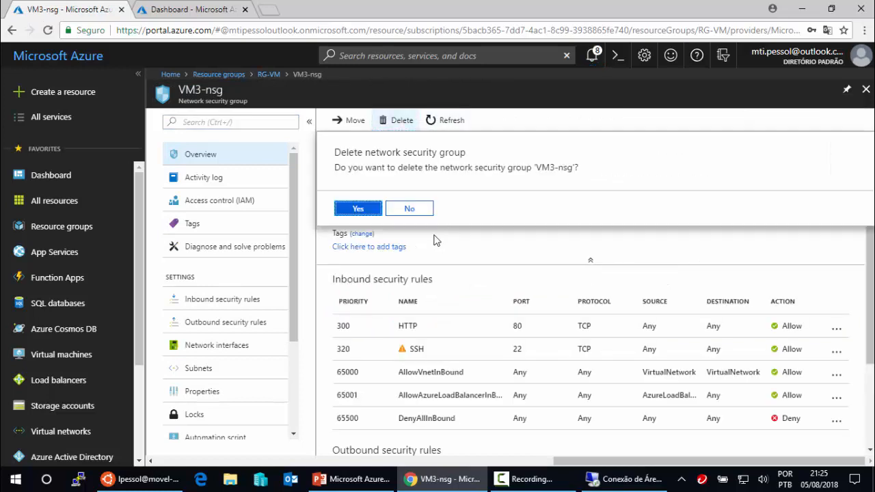
pyautogui.click(361, 210)
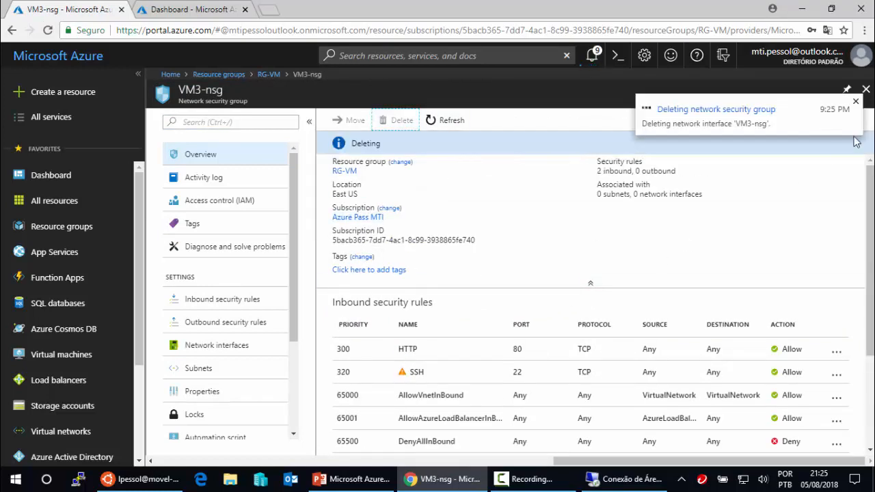
pyautogui.click(865, 89)
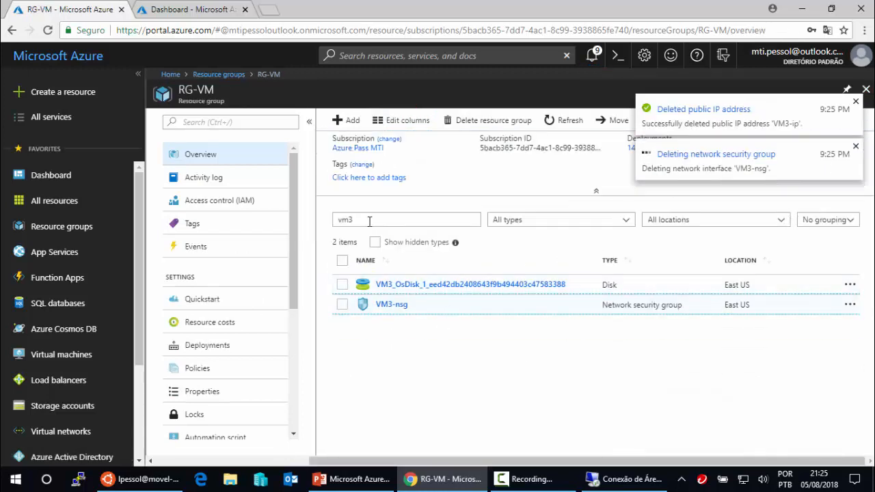
pyautogui.moveTo(369, 220); pyautogui.dragTo(324, 229)
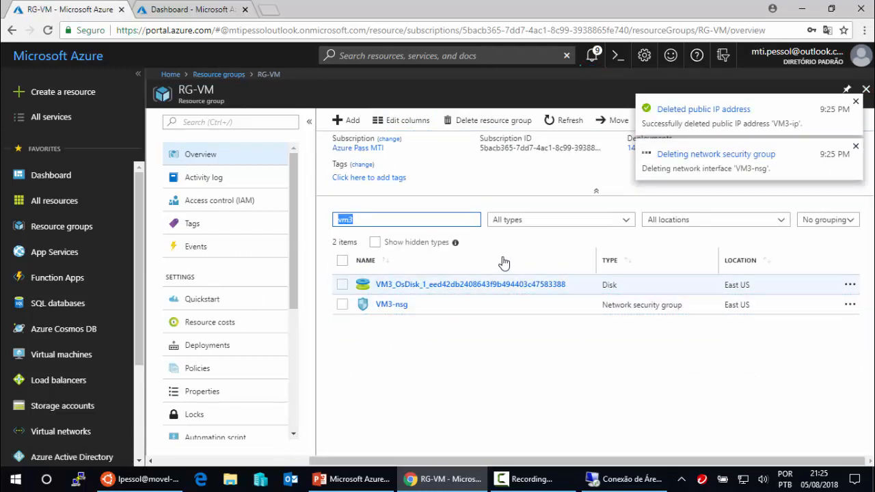
# - Filter RG-VM by 'vm2', check the VM2 notifications, and delete VM2's OS disk
pyautogui.write('vm2')
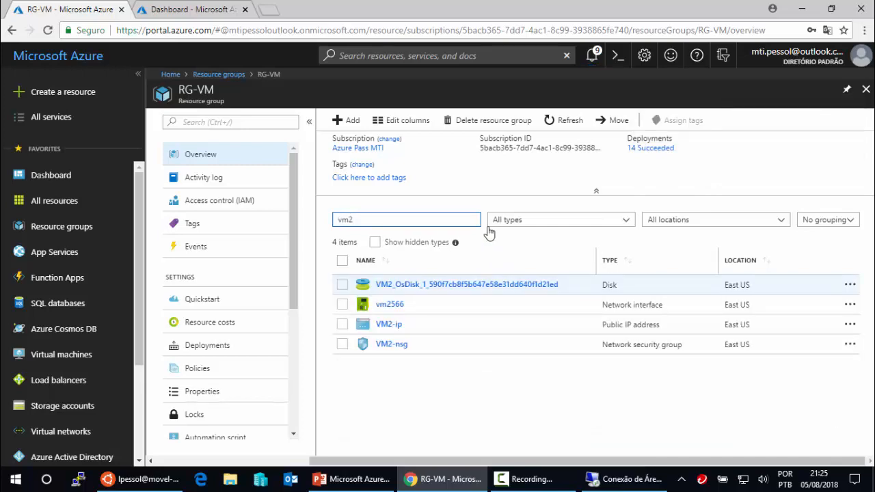
pyautogui.click(204, 10)
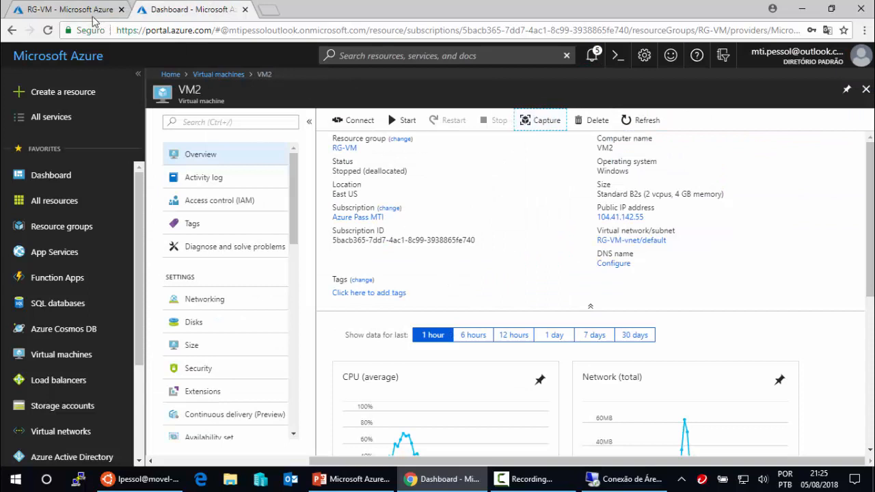
pyautogui.click(68, 10)
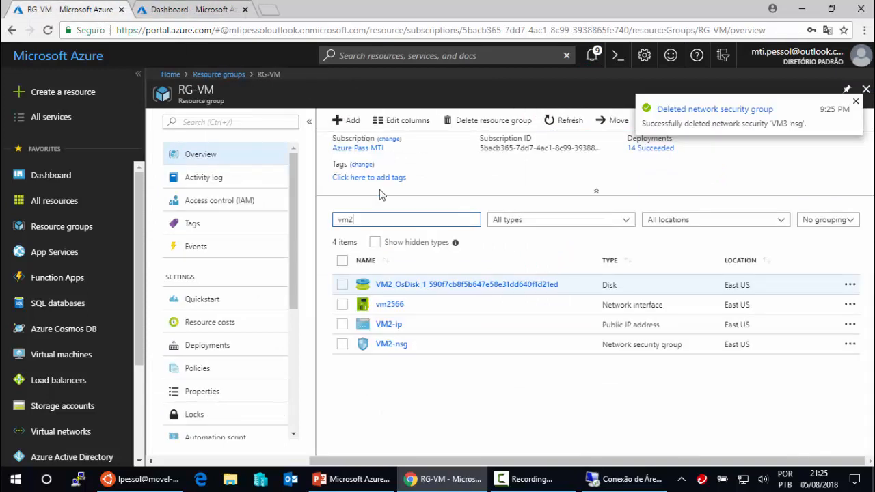
pyautogui.click(427, 286)
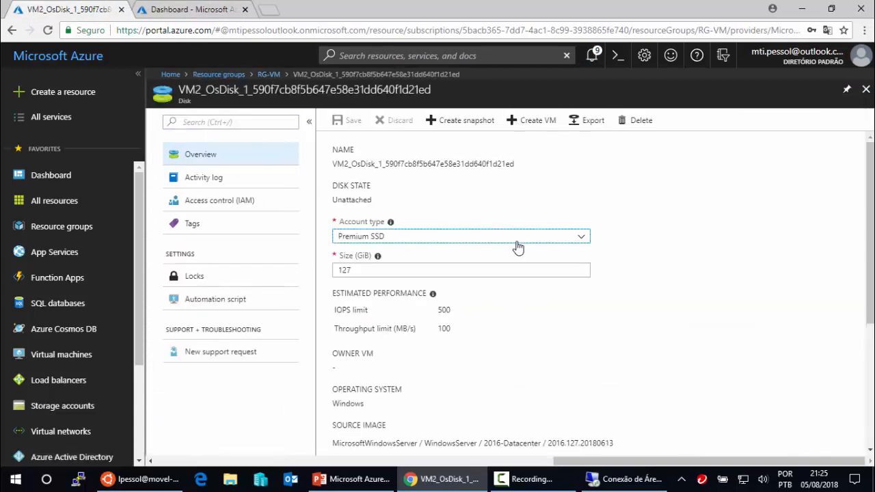
pyautogui.click(171, 9)
pyautogui.click(592, 58)
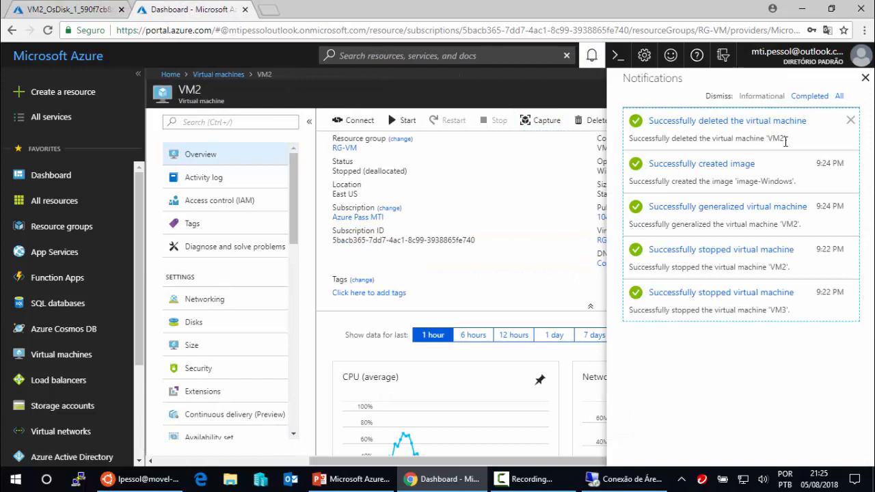
pyautogui.click(69, 10)
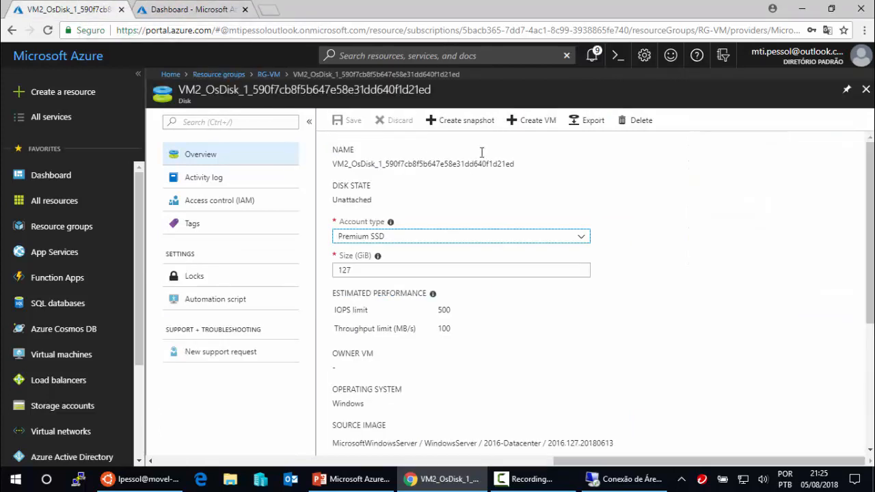
pyautogui.click(640, 123)
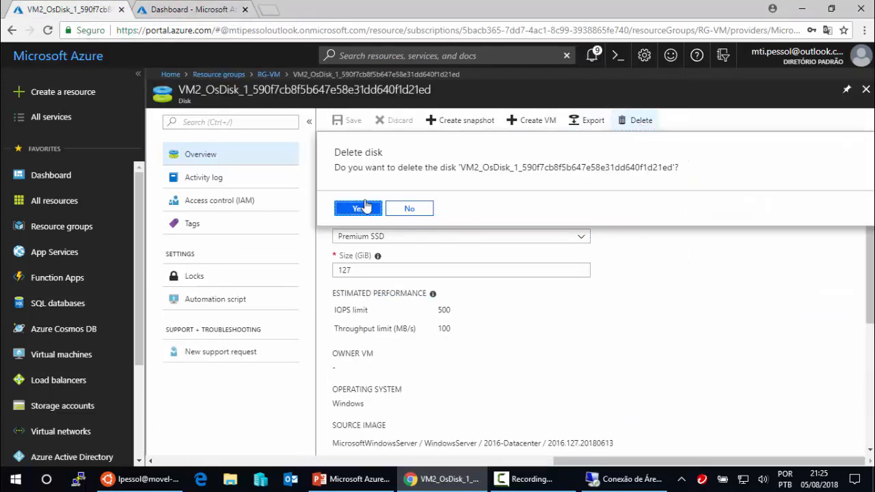
pyautogui.click(365, 206)
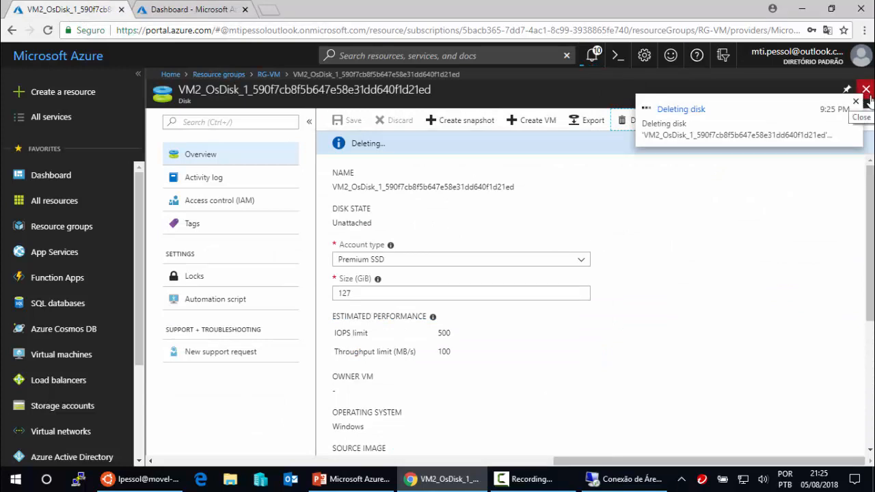
pyautogui.click(866, 92)
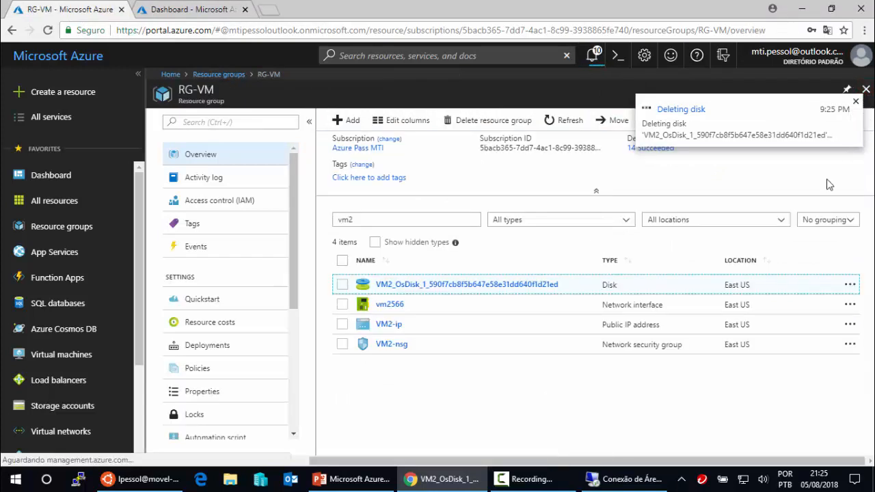
# - Delete VM2's network interface vm2566 and public IP address VM2-ip
pyautogui.click(389, 309)
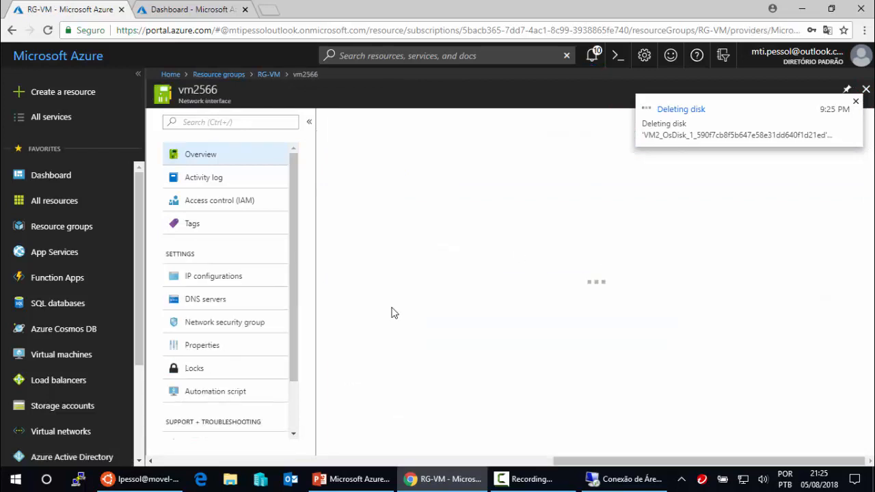
pyautogui.click(402, 124)
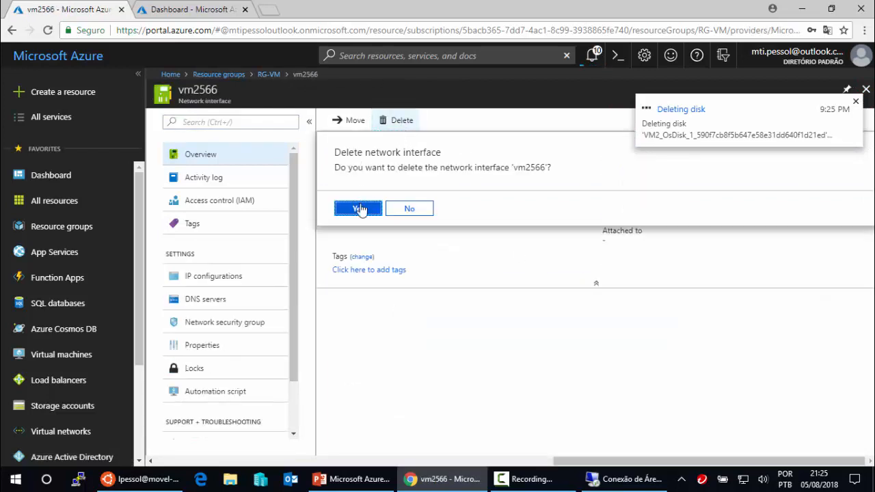
pyautogui.click(360, 208)
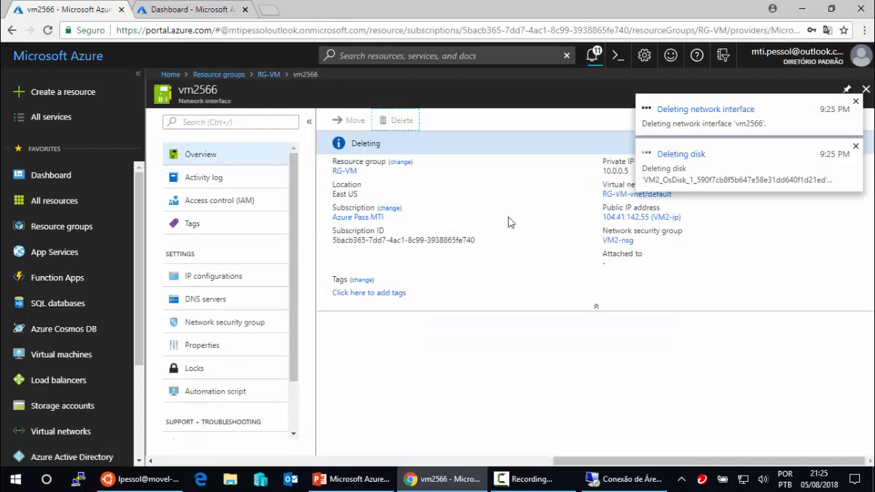
pyautogui.click(866, 90)
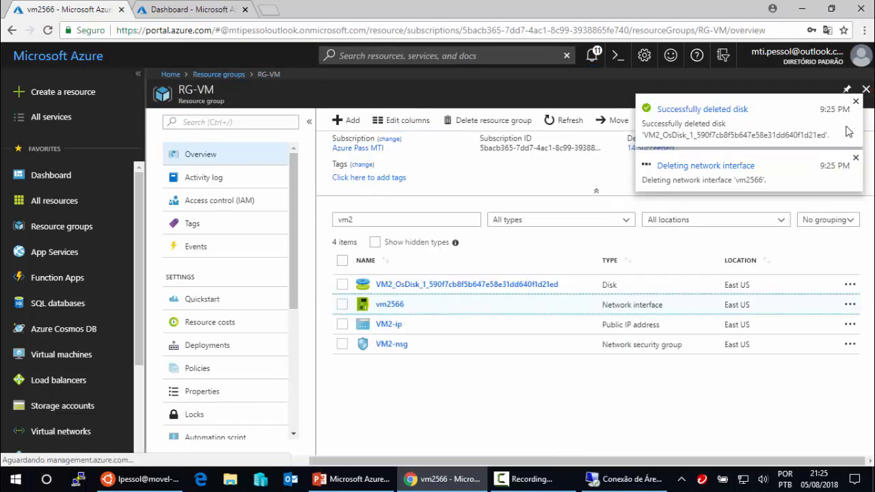
pyautogui.click(396, 326)
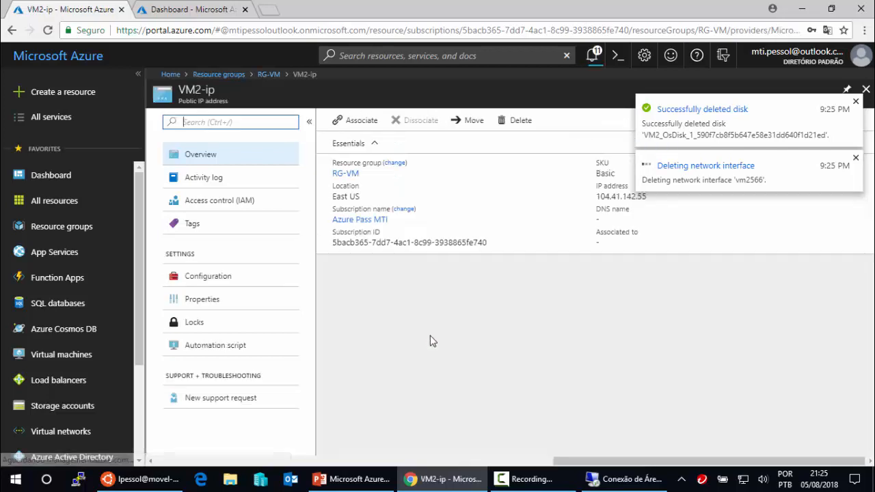
pyautogui.click(530, 124)
pyautogui.click(380, 213)
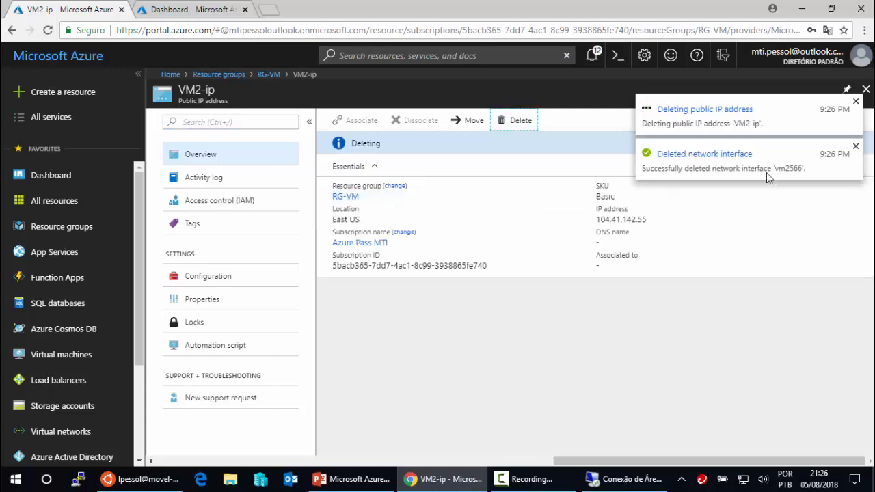
pyautogui.click(865, 89)
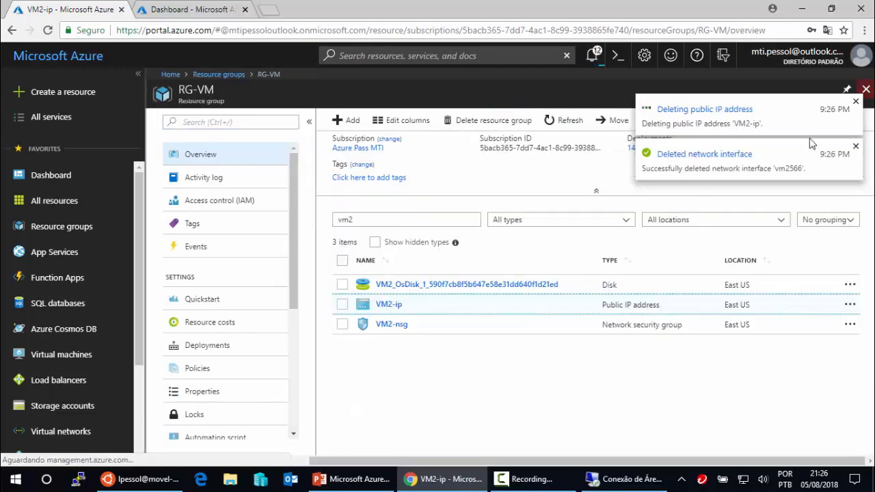
# - Delete VM2-nsg and refresh RG-VM's resource list
pyautogui.click(388, 326)
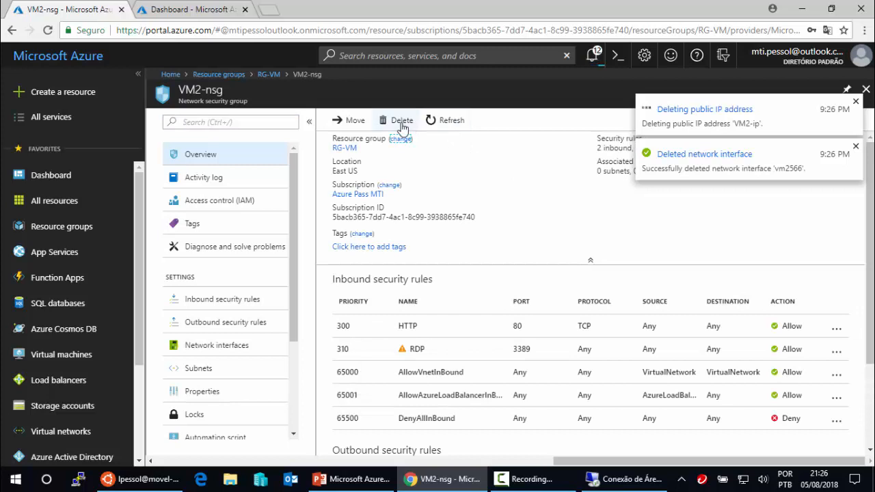
pyautogui.click(402, 121)
pyautogui.click(357, 208)
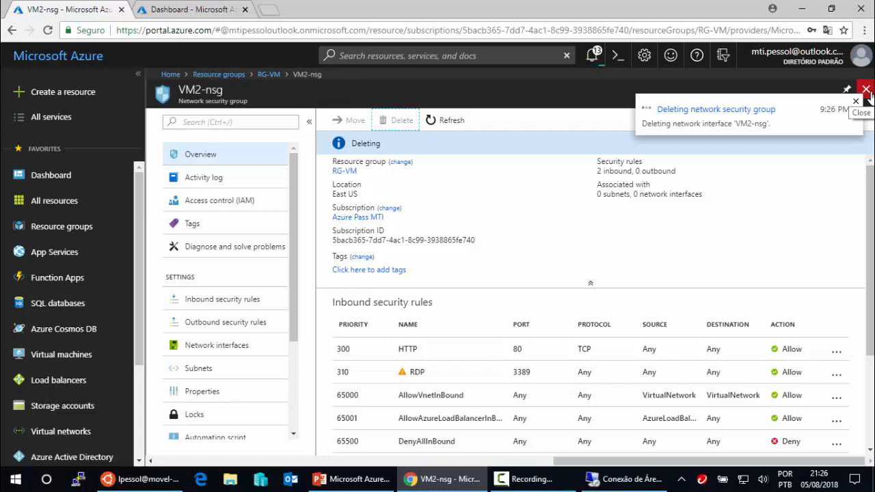
pyautogui.click(865, 90)
pyautogui.moveTo(350, 219); pyautogui.dragTo(303, 230)
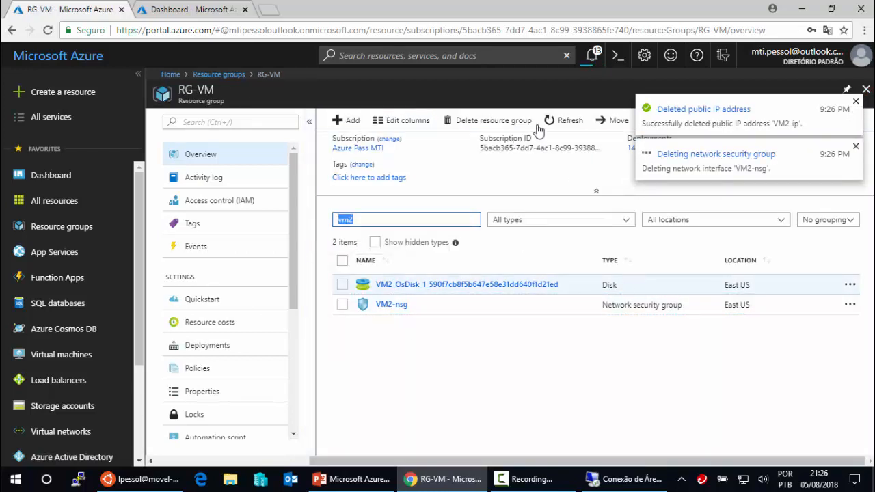
pyautogui.click(573, 123)
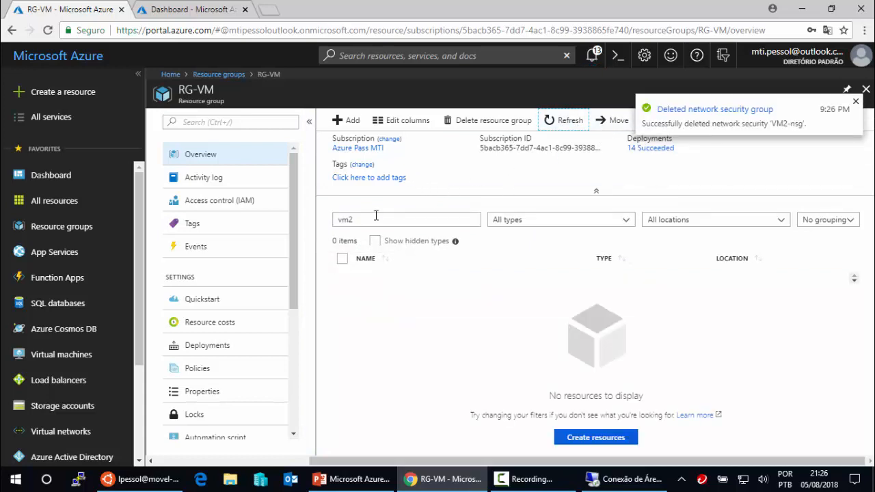
# - Filter RG-VM by 'DATA' and delete the DATA-Linux disk
pyautogui.moveTo(375, 216); pyautogui.dragTo(325, 231)
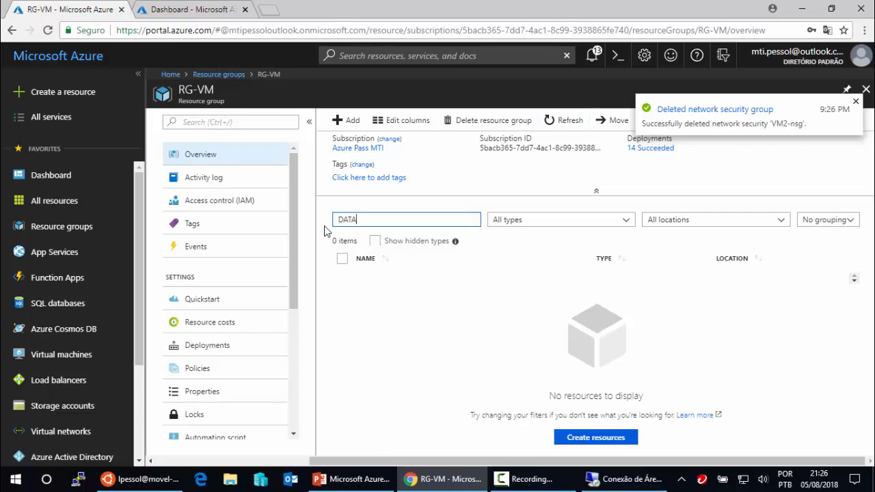
pyautogui.write('DATA')
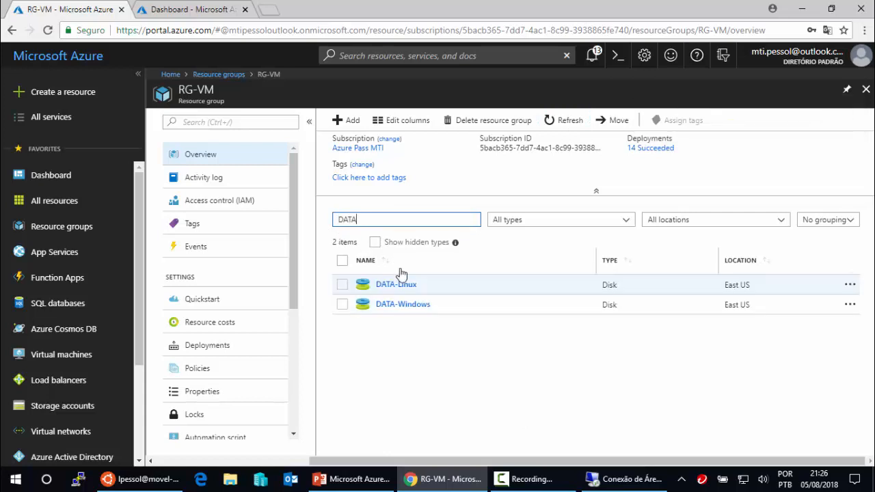
pyautogui.click(400, 286)
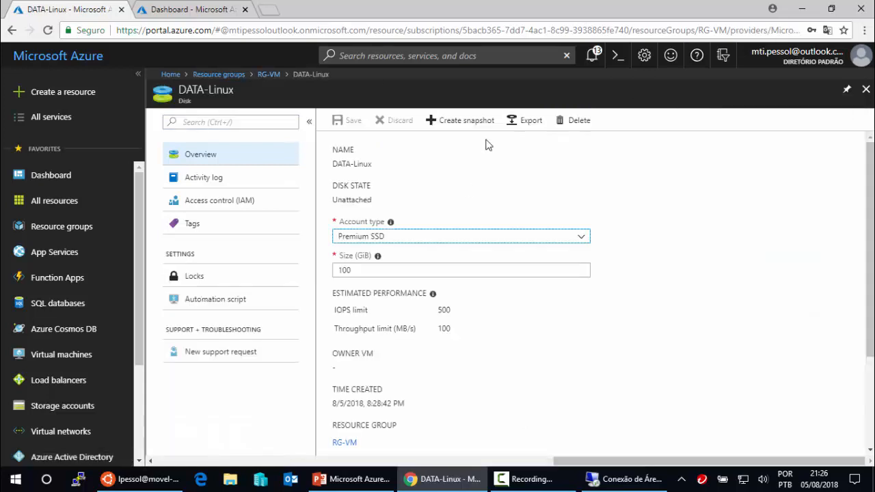
pyautogui.click(580, 120)
pyautogui.click(355, 207)
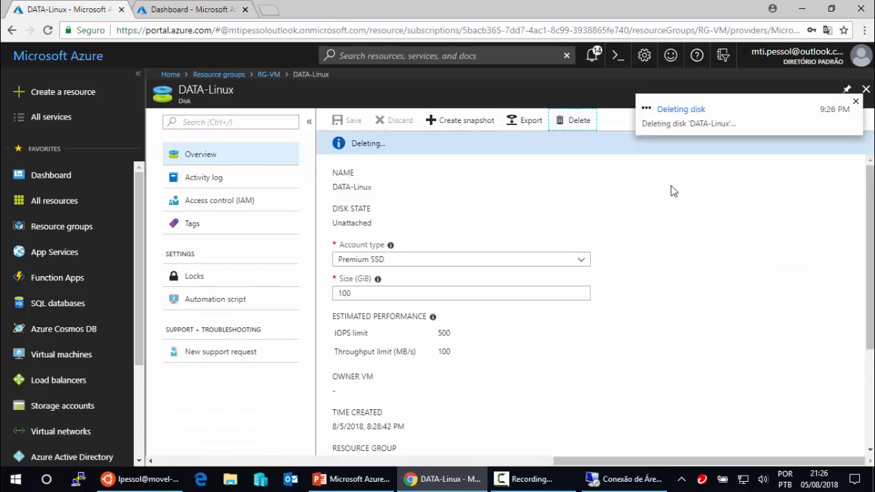
pyautogui.click(865, 89)
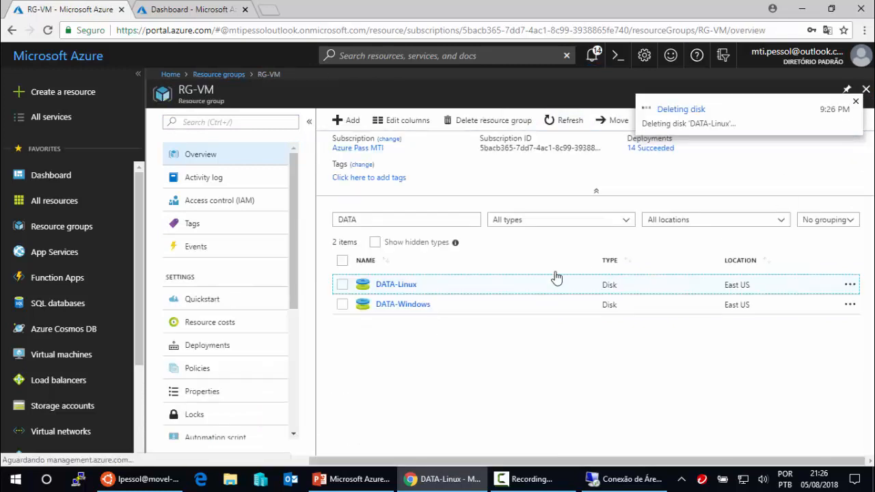
# - Delete the DATA-Windows disk and clear the resource filter
pyautogui.click(412, 311)
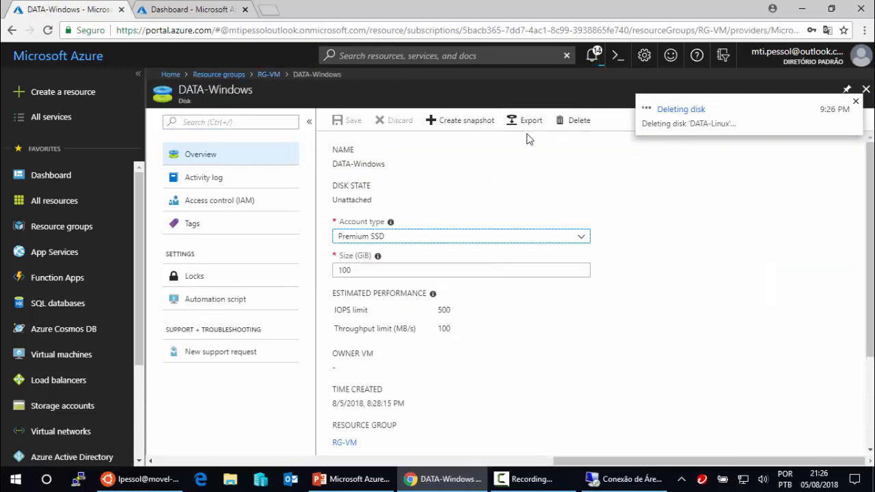
pyautogui.click(578, 123)
pyautogui.click(369, 212)
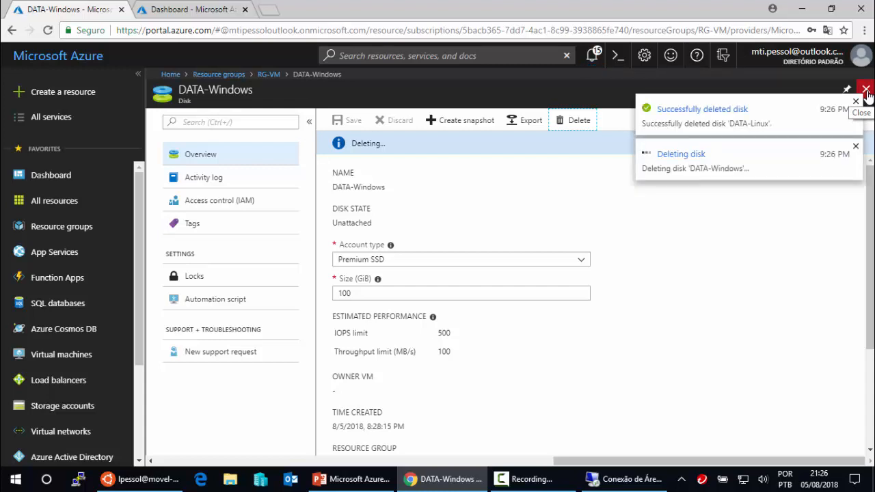
pyautogui.click(865, 90)
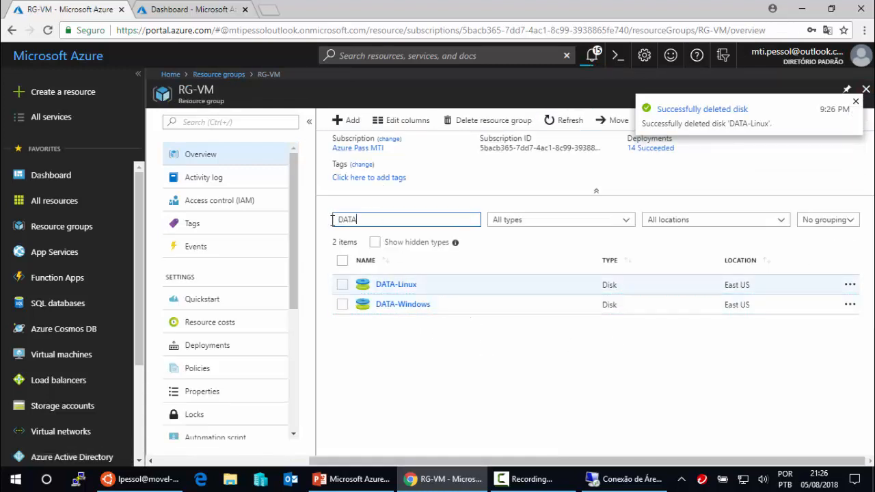
pyautogui.moveTo(361, 219); pyautogui.dragTo(327, 226)
pyautogui.press('BackSpace')
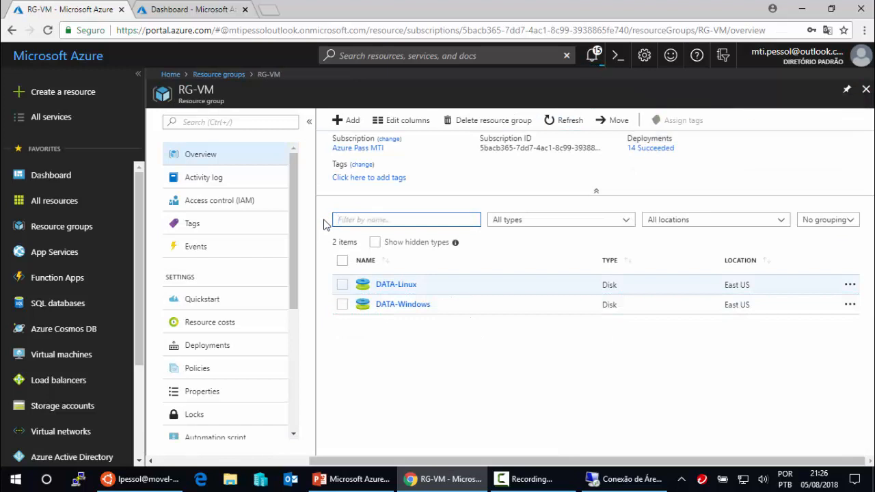
# - Refresh the RG-VM resource list and scroll it to confirm 11 items with both DATA disks gone
pyautogui.click(564, 126)
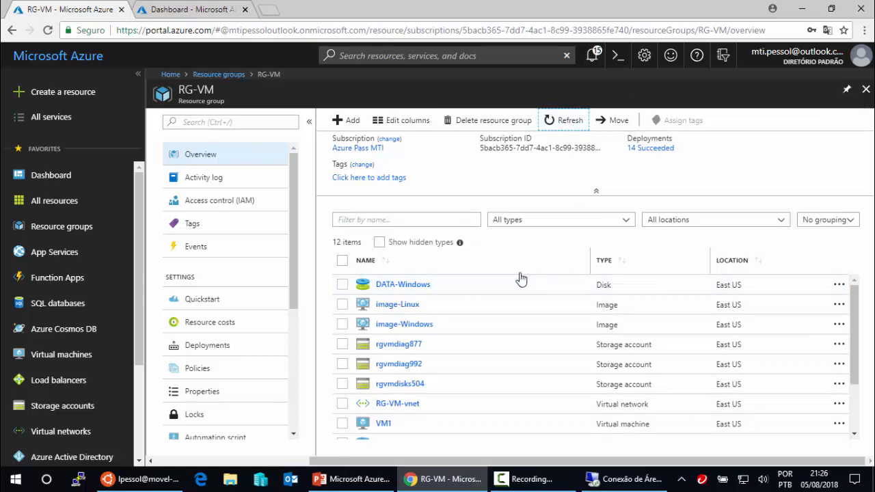
pyautogui.click(567, 122)
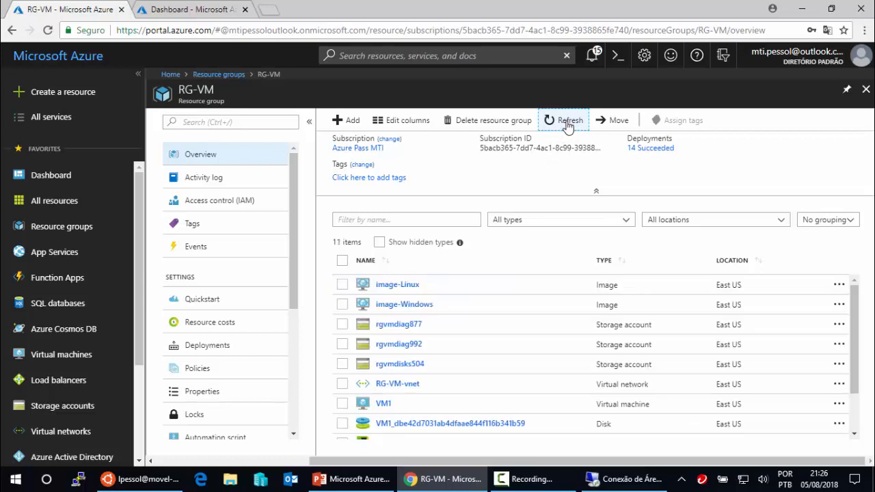
pyautogui.scroll(-1, 462, 373)
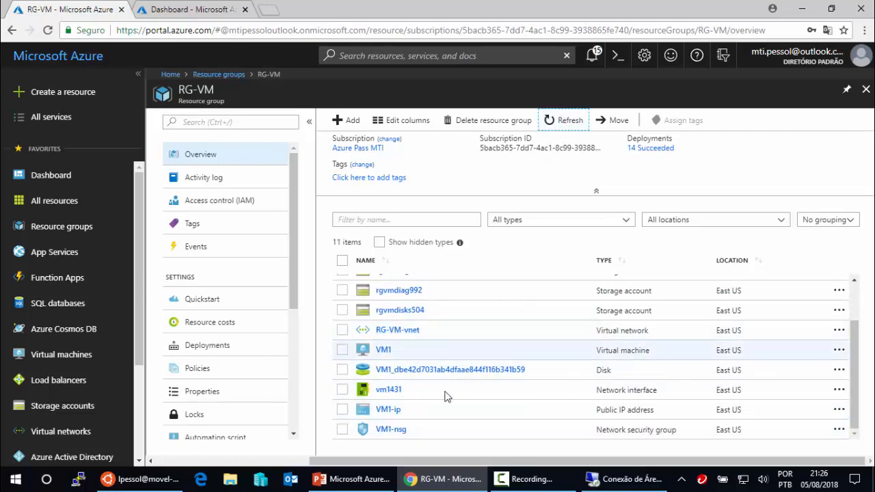
pyautogui.scroll(2, 441, 396)
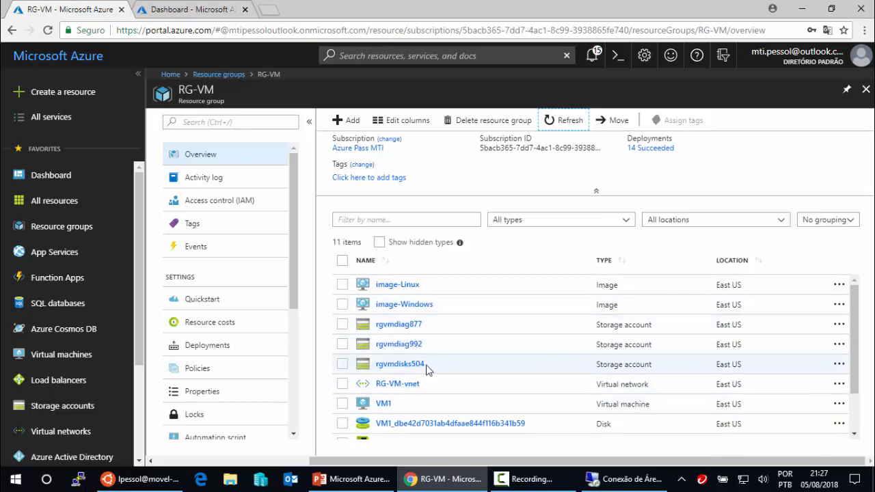
# - Start a VM from image-Windows named byimageWindows, entering the admin password and its confirmation
pyautogui.click(404, 305)
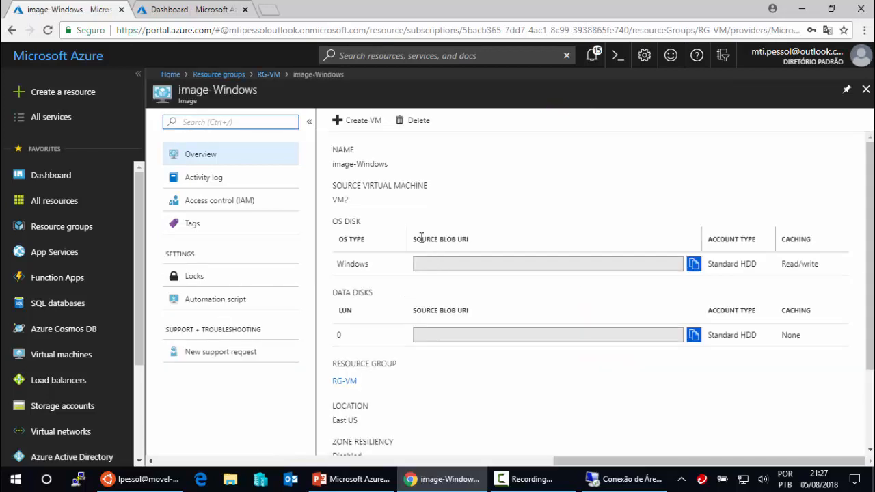
pyautogui.click(358, 127)
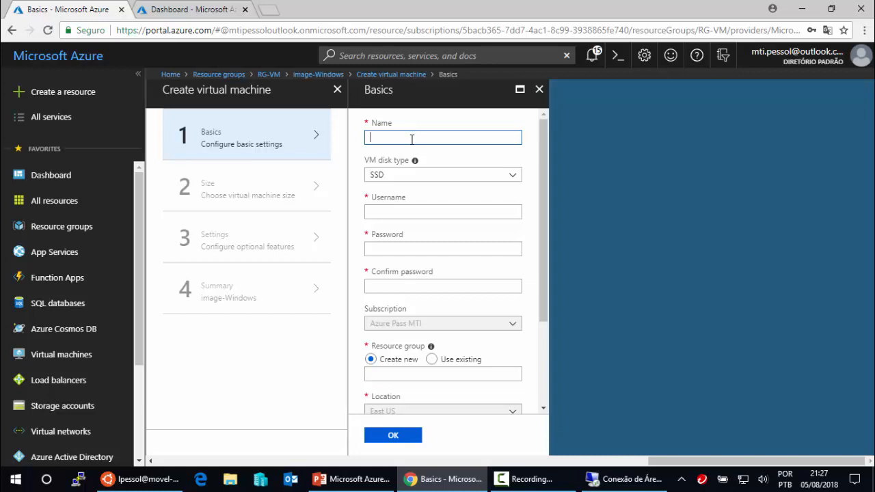
pyautogui.write('byimageWindows')
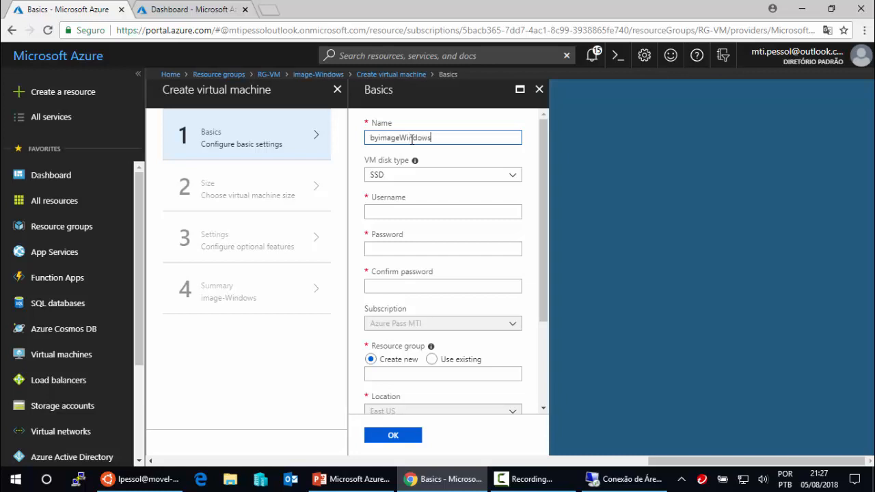
pyautogui.click(391, 210)
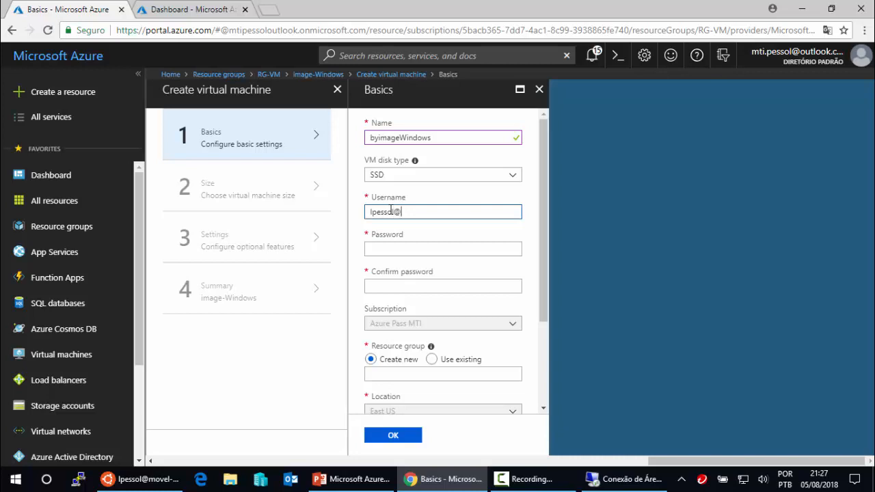
pyautogui.click(395, 250)
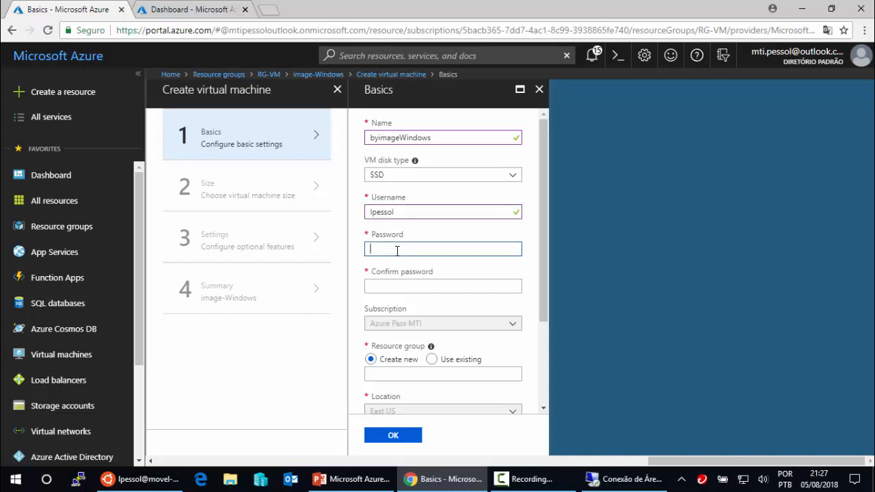
pyautogui.write('**********')
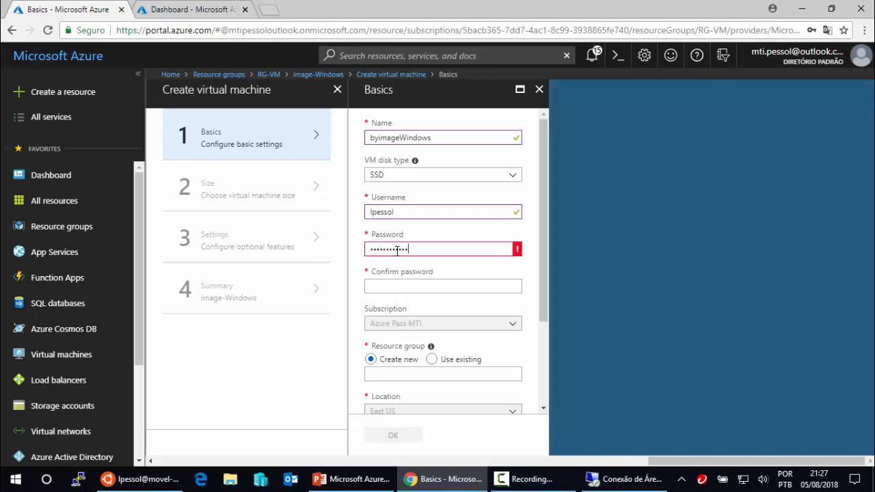
pyautogui.click(410, 289)
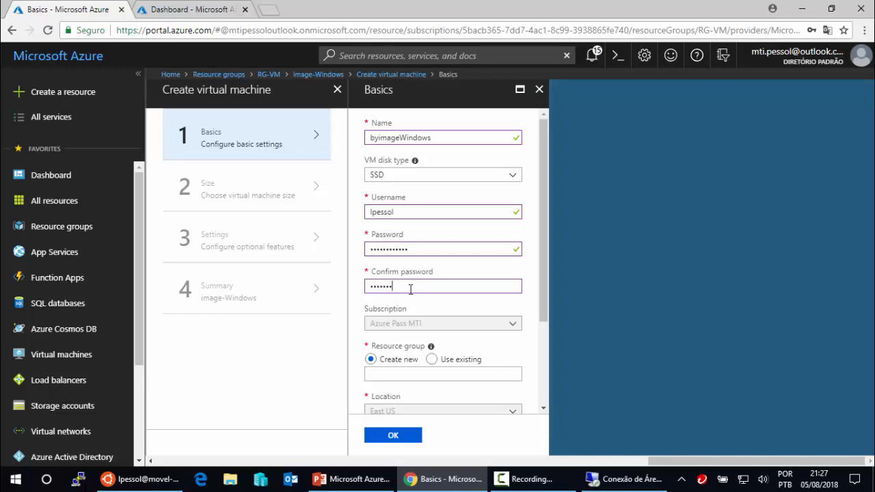
pyautogui.write('***********')
# - Place the new VM in the existing RG-VM resource group
pyautogui.click(433, 360)
pyautogui.click(513, 380)
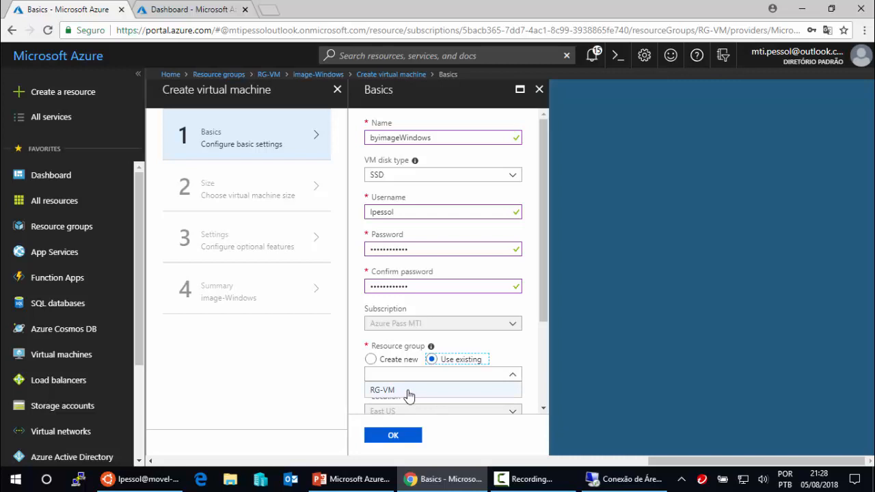
pyautogui.click(409, 391)
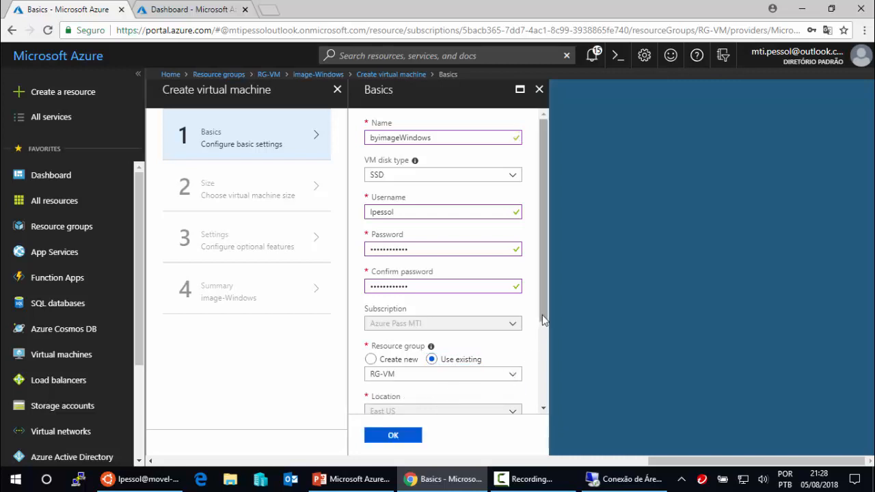
pyautogui.moveTo(542, 318); pyautogui.dragTo(527, 403)
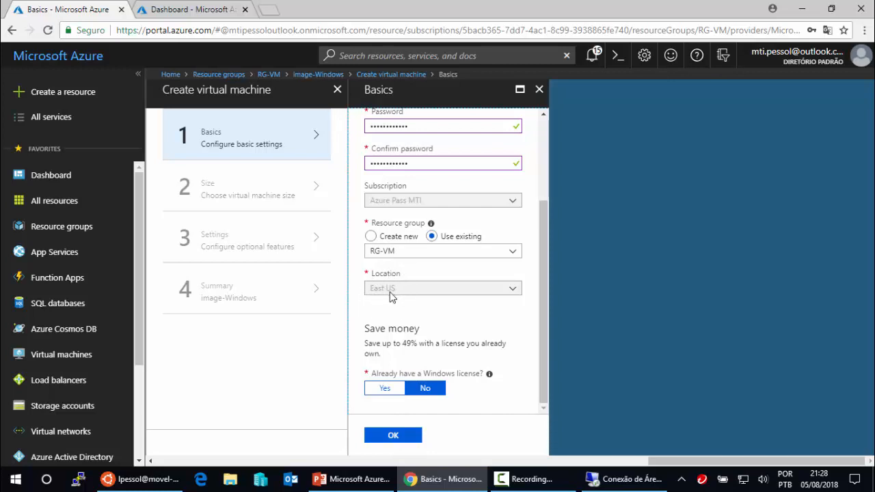
# - Confirm the Basics settings and choose the B2s VM size
pyautogui.click(396, 439)
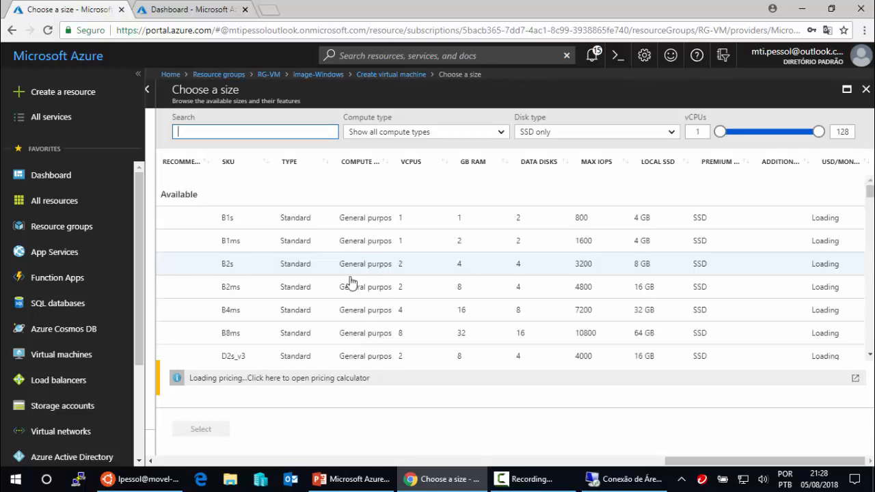
pyautogui.click(250, 264)
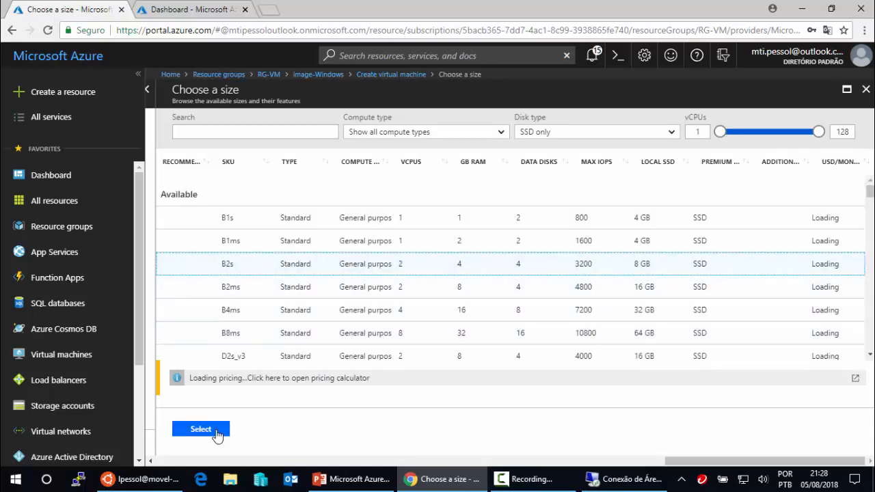
pyautogui.click(215, 432)
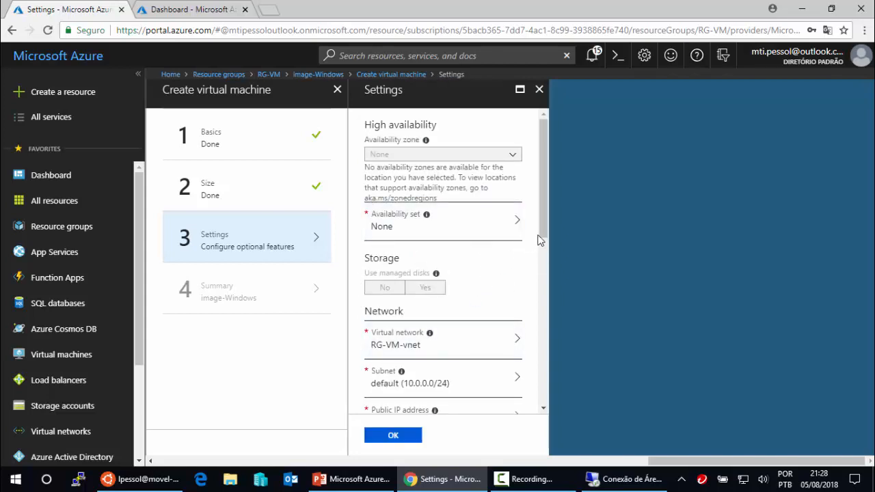
# - Allow public inbound HTTP and RDP (3389) ports and confirm the settings to reach the Summary
pyautogui.moveTo(546, 233); pyautogui.dragTo(533, 324)
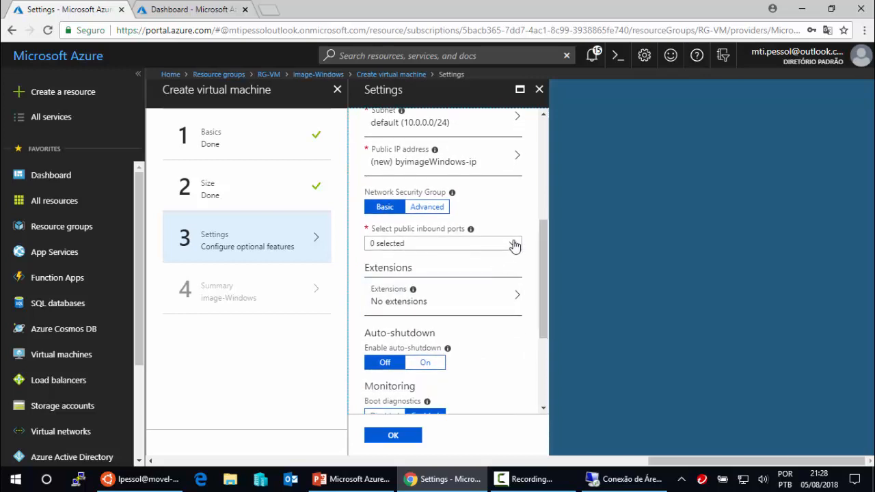
pyautogui.click(516, 246)
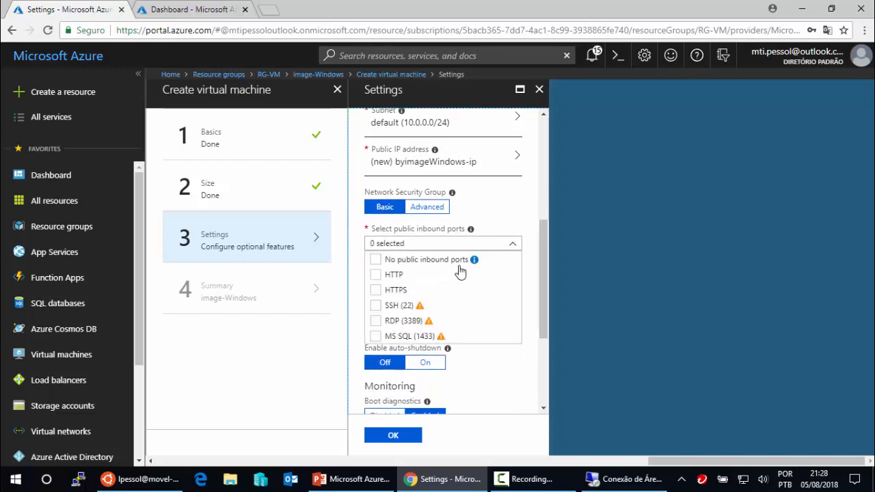
pyautogui.click(376, 276)
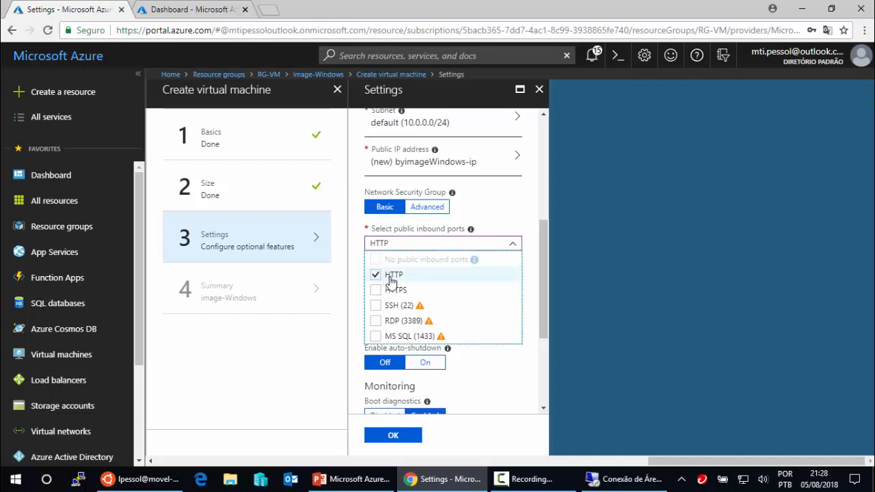
pyautogui.click(375, 321)
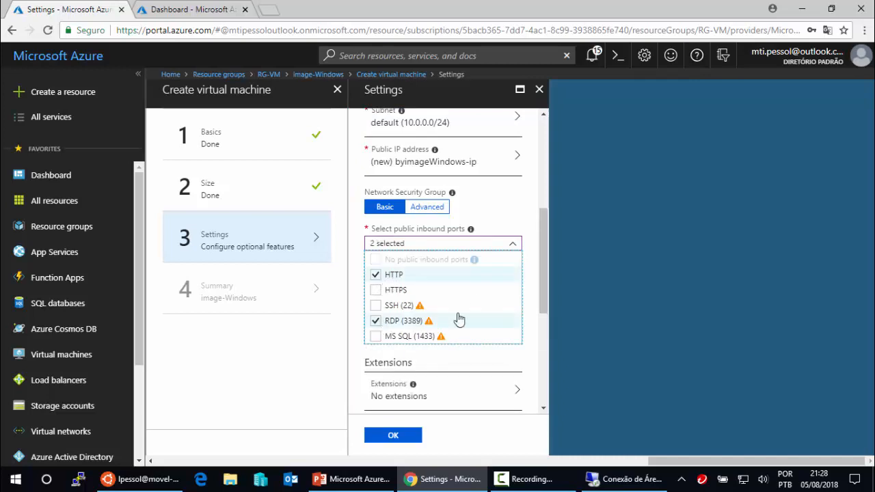
pyautogui.click(534, 309)
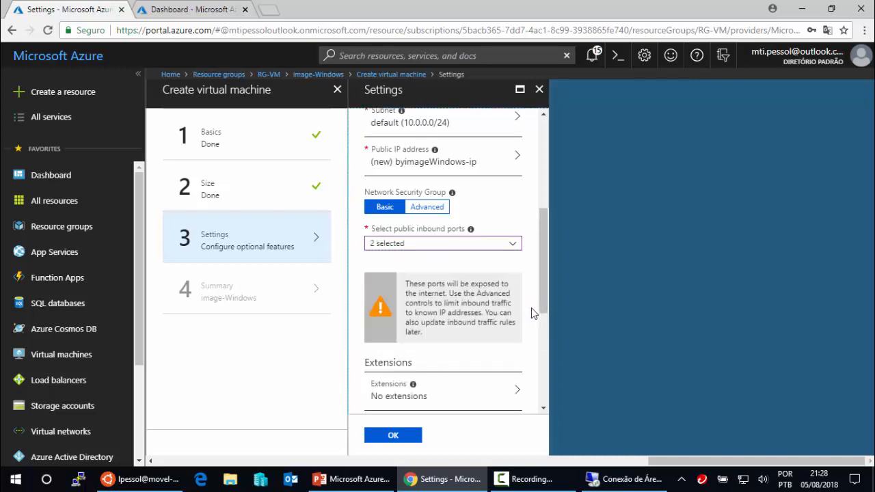
pyautogui.moveTo(541, 309); pyautogui.dragTo(537, 413)
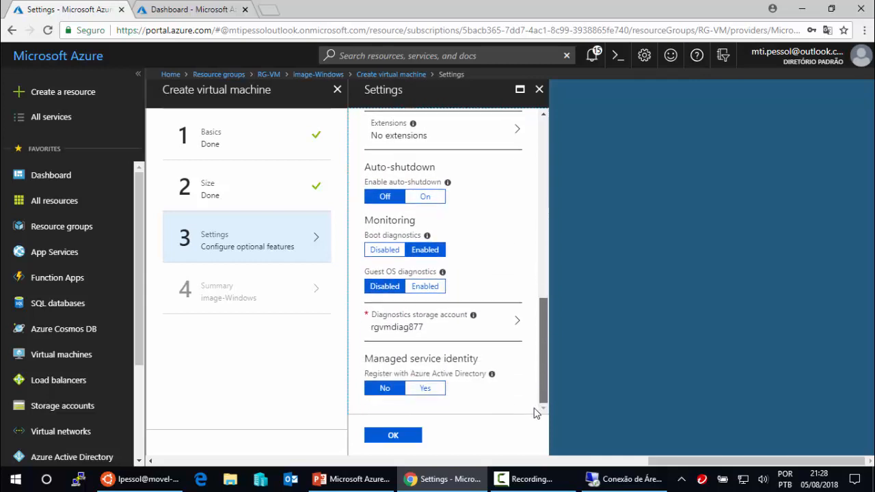
pyautogui.click(404, 440)
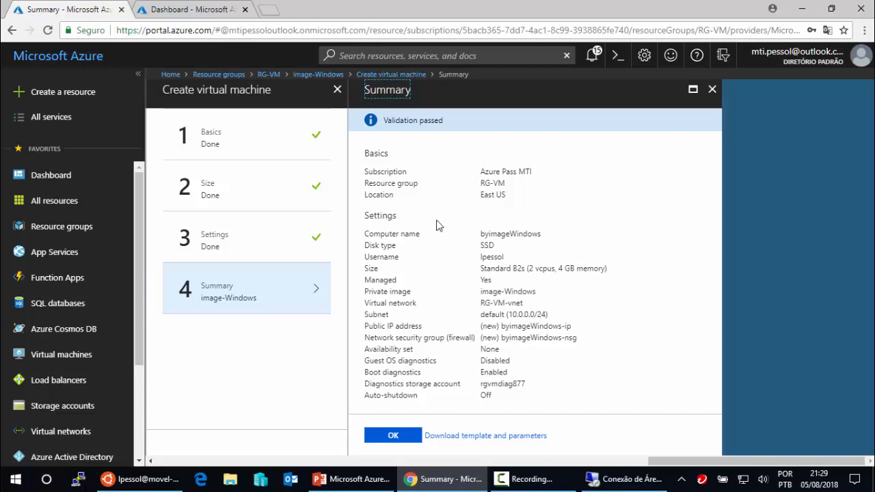
# - Submit the byimageWindows deployment and open the image-Linux image overview
pyautogui.click(393, 436)
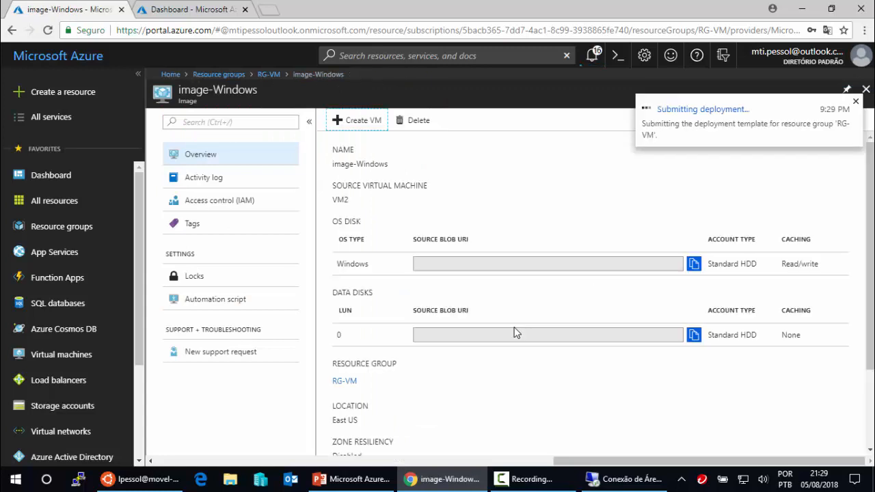
pyautogui.click(867, 89)
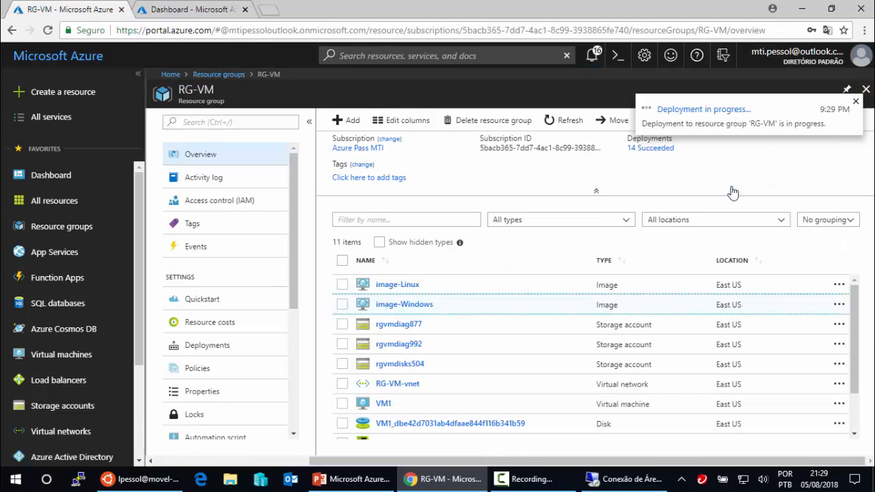
pyautogui.click(394, 287)
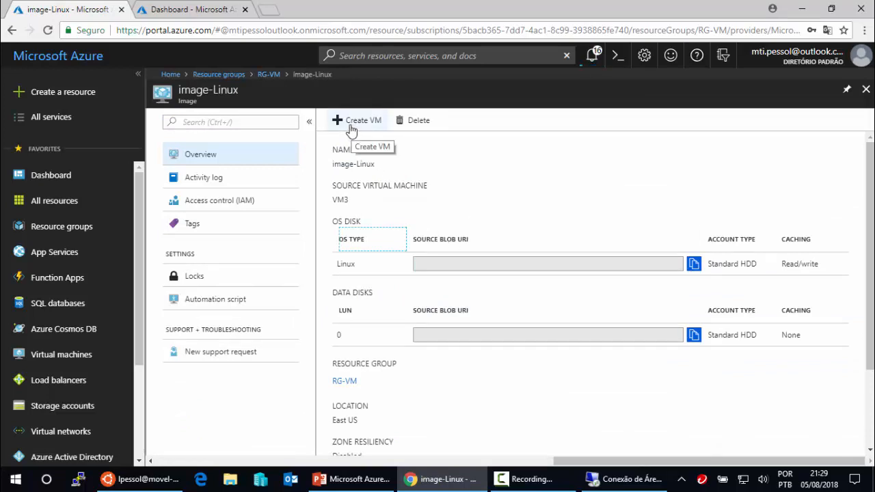
# - Begin a byimageLinux VM from image-Linux with an admin username, then switch to the terminal
pyautogui.click(352, 128)
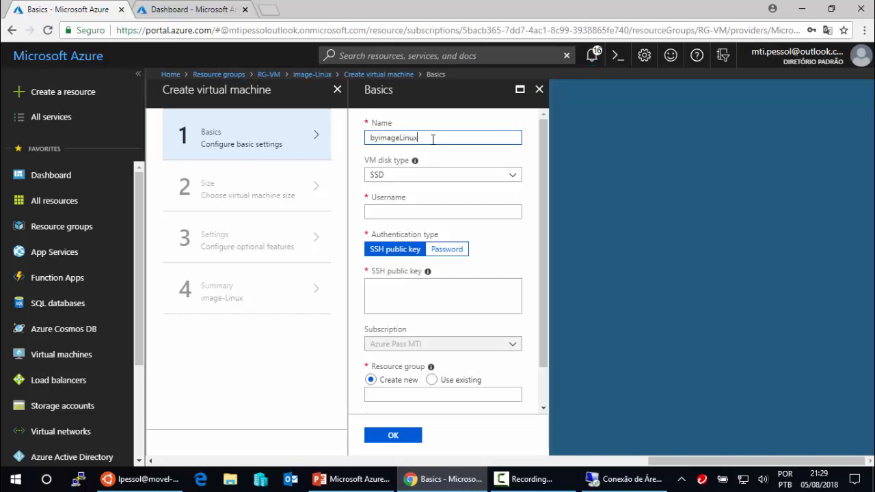
pyautogui.click(414, 210)
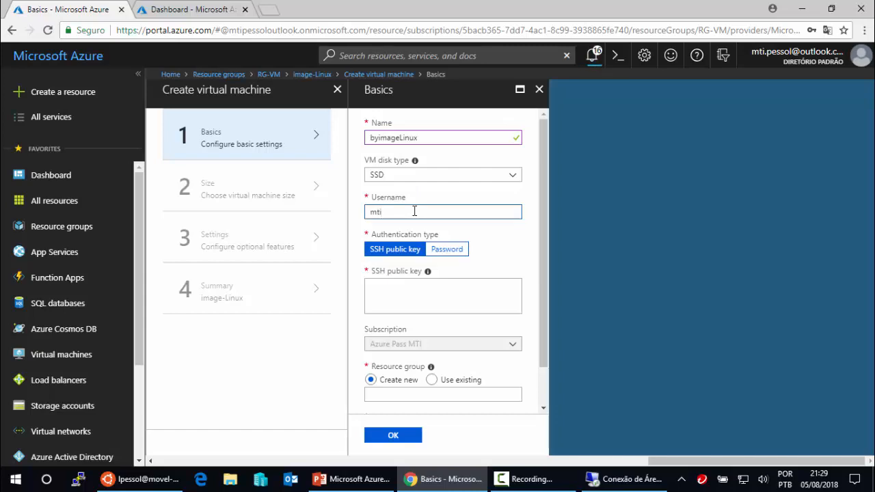
pyautogui.click(167, 479)
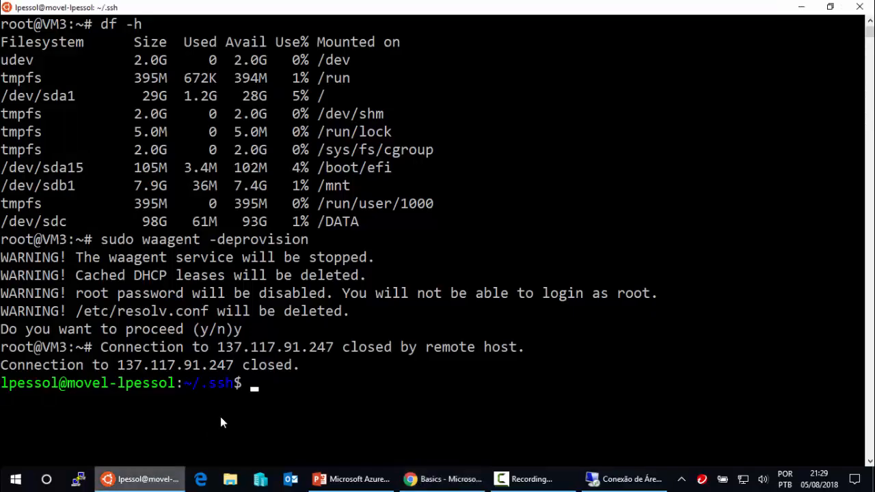
# - List the files in the ~/.ssh folder with ls
pyautogui.click(288, 380)
pyautogui.write('ls')
pyautogui.press('Return')
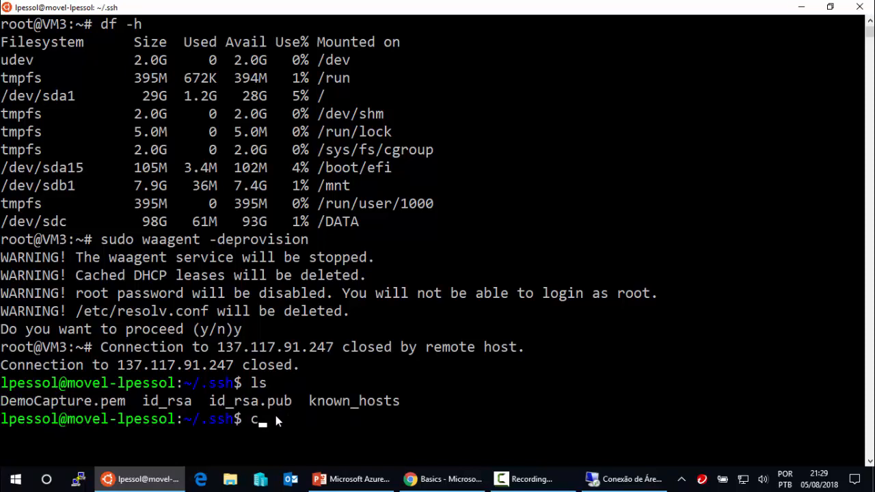
# - Print id_rsa.pub with cat, copy the public key, and return to the Azure form
pyautogui.write('cat id_r')
pyautogui.press('Tab')
pyautogui.write('.p')
pyautogui.press('Tab')
pyautogui.press('Return')
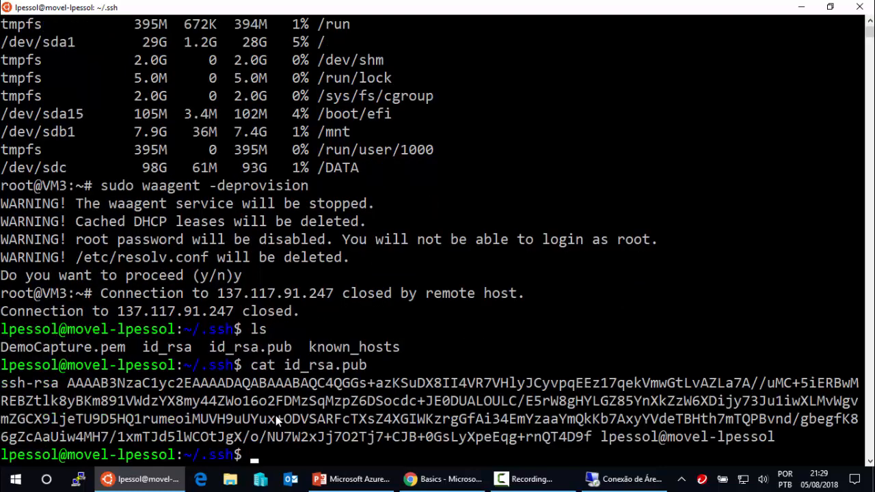
pyautogui.moveTo(2, 385); pyautogui.dragTo(775, 437)
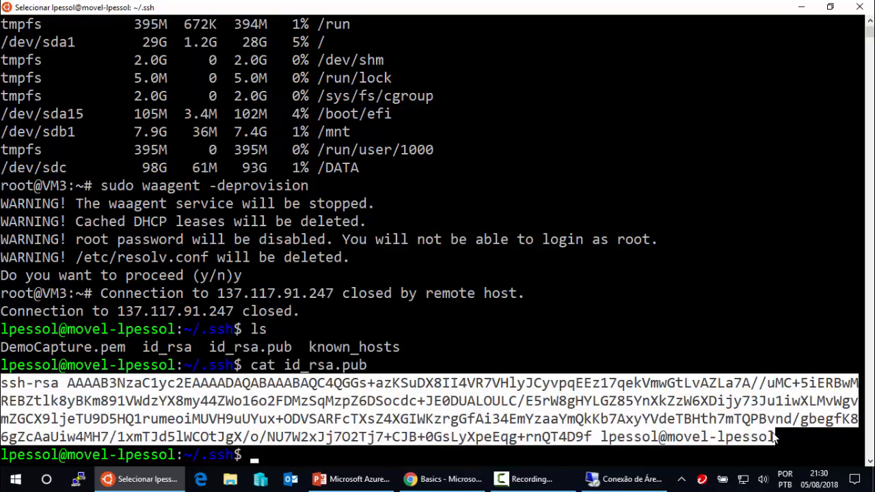
pyautogui.rightClick(772, 438)
pyautogui.click(451, 478)
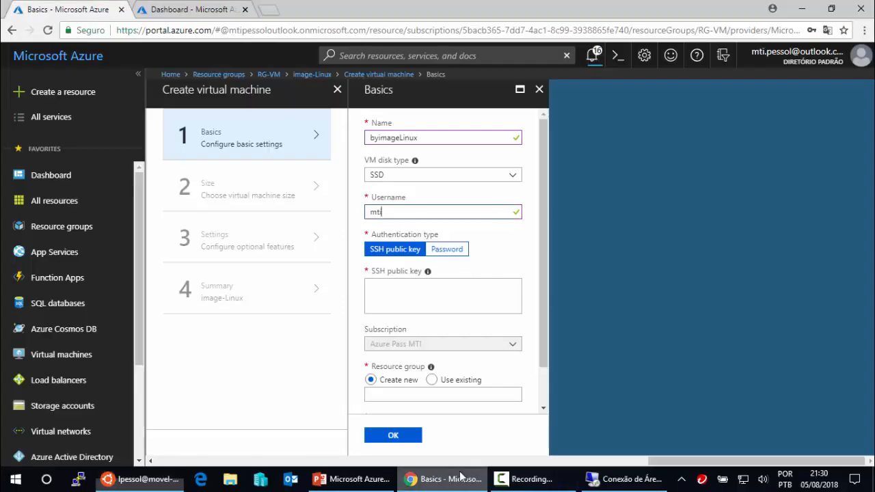
# - Paste the SSH public key and put byimageLinux in the existing RG-VM resource group
pyautogui.click(437, 296)
pyautogui.hotkey('ctrl', 'v')
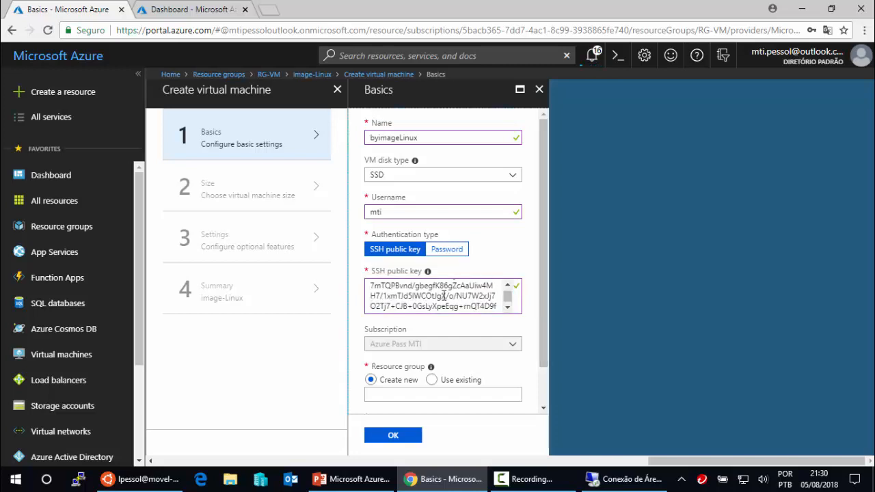
pyautogui.scroll(-1, 542, 322)
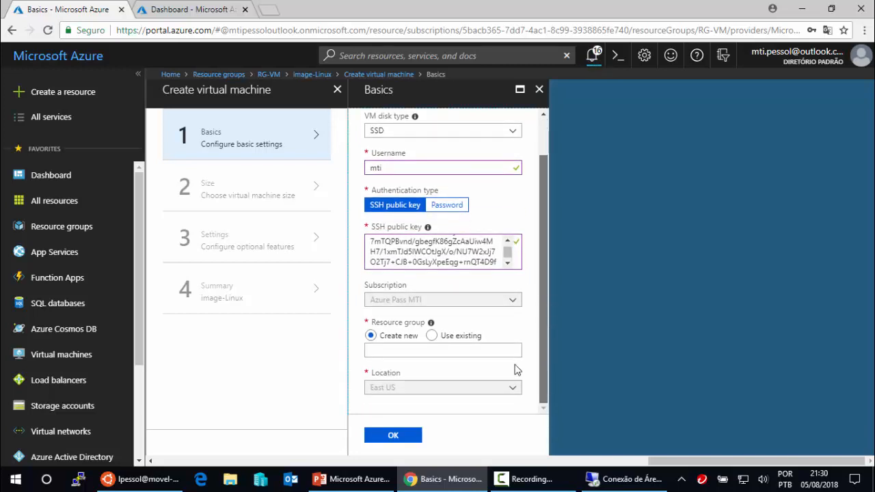
pyautogui.click(434, 336)
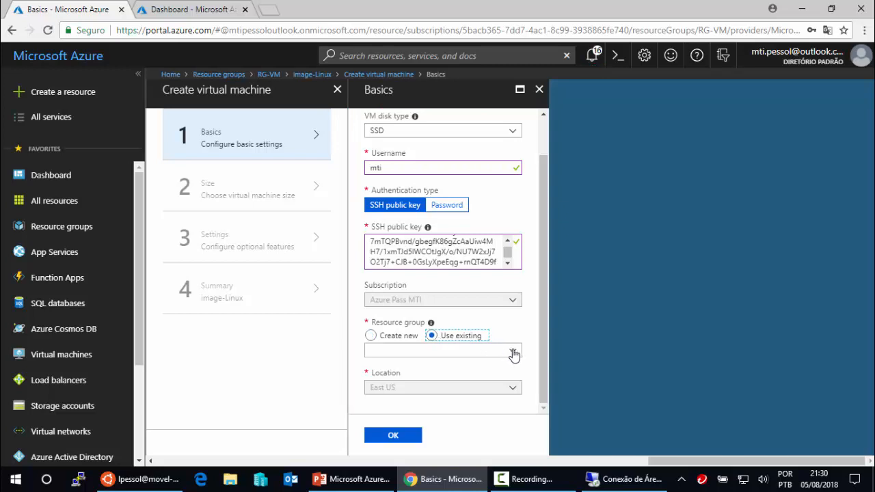
pyautogui.click(513, 353)
pyautogui.click(420, 368)
pyautogui.click(402, 437)
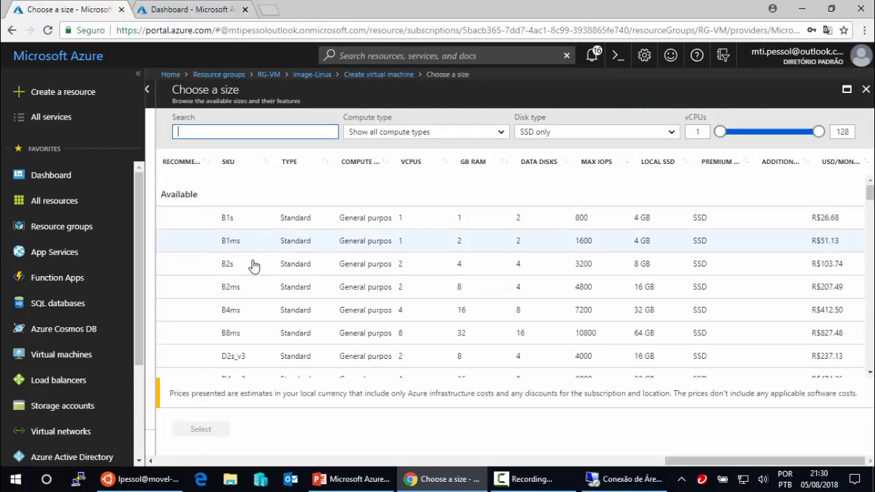
# - Choose size B2s, allow inbound HTTP and SSH (22) ports, and confirm to pass validation
pyautogui.click(250, 266)
pyautogui.click(209, 432)
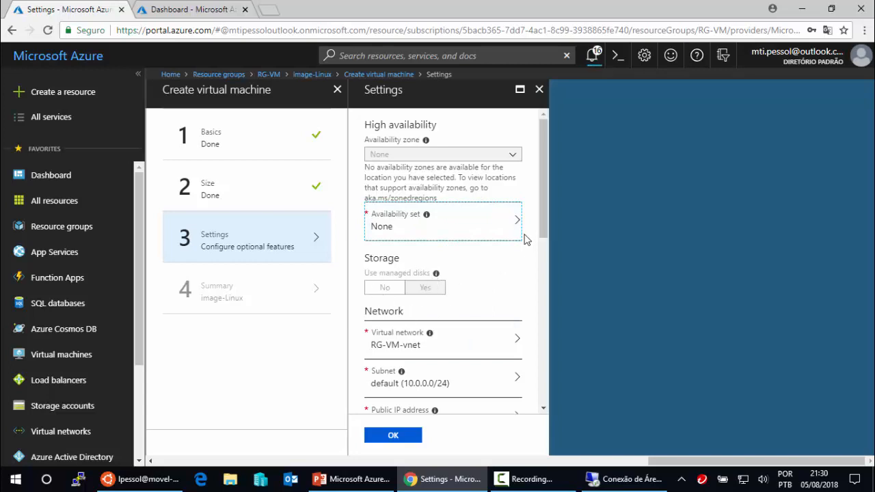
pyautogui.moveTo(540, 233); pyautogui.dragTo(531, 318)
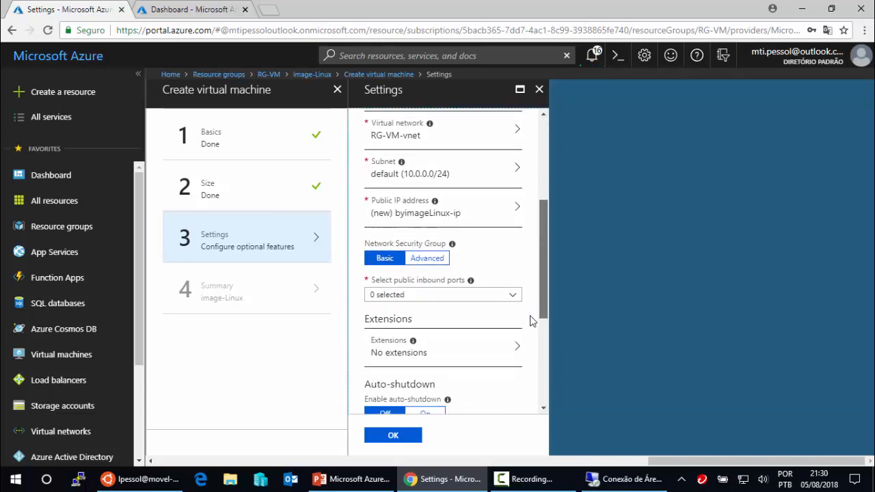
pyautogui.click(514, 297)
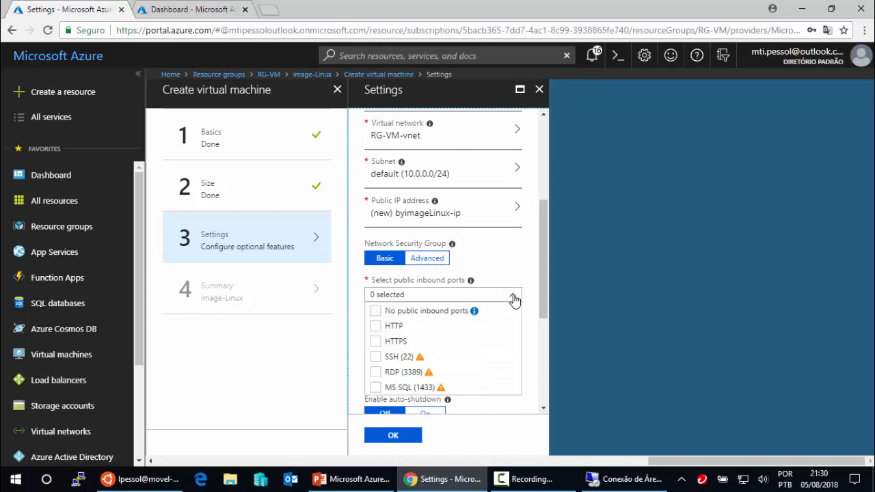
pyautogui.click(387, 329)
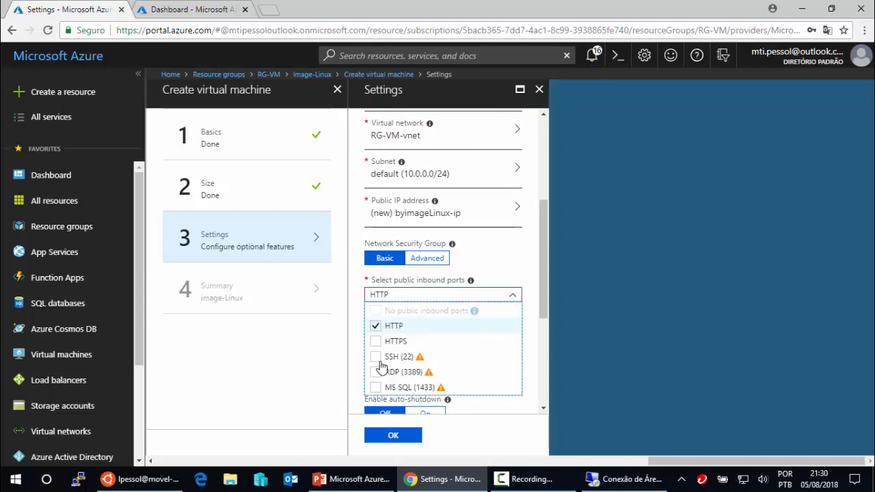
pyautogui.click(375, 358)
pyautogui.click(532, 335)
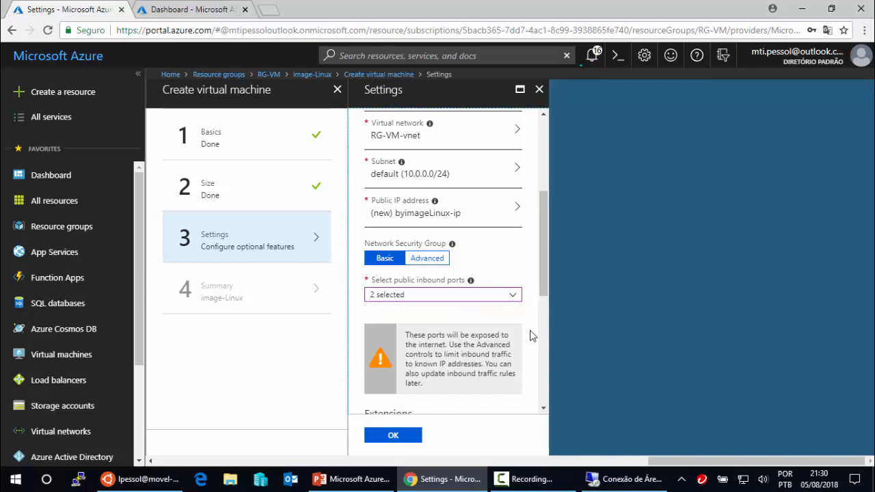
pyautogui.moveTo(542, 287); pyautogui.dragTo(538, 404)
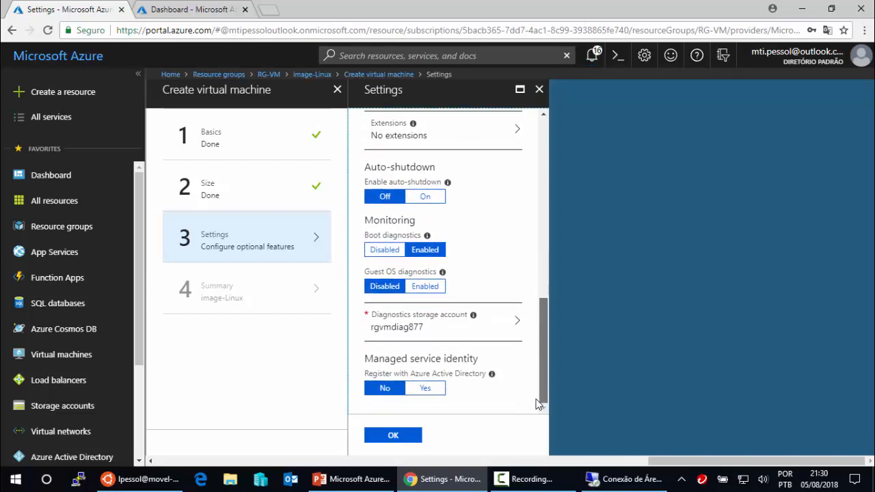
pyautogui.click(404, 435)
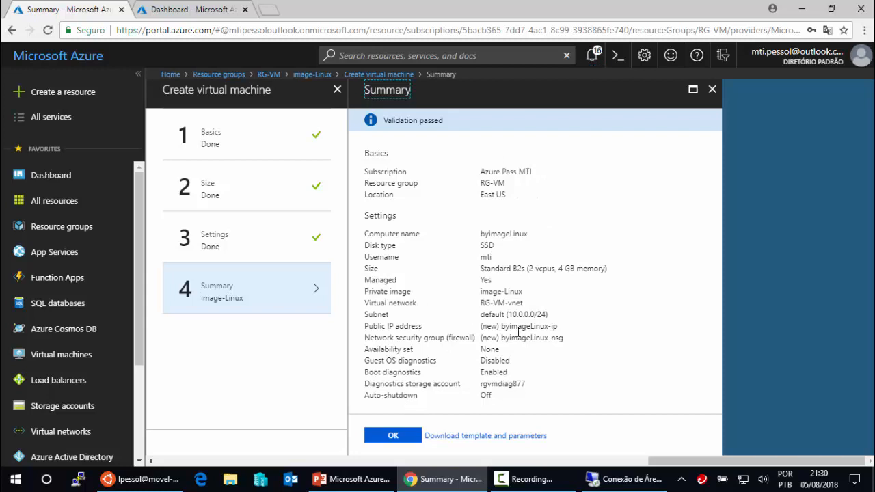
# - Submit the byimageLinux deployment and close the image-Linux and RG-VM pages
pyautogui.moveTo(482, 234); pyautogui.dragTo(525, 236)
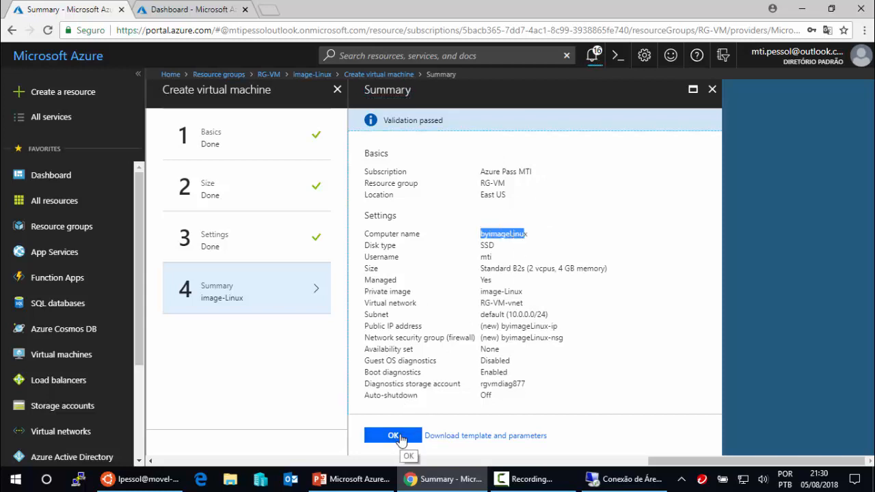
pyautogui.click(398, 437)
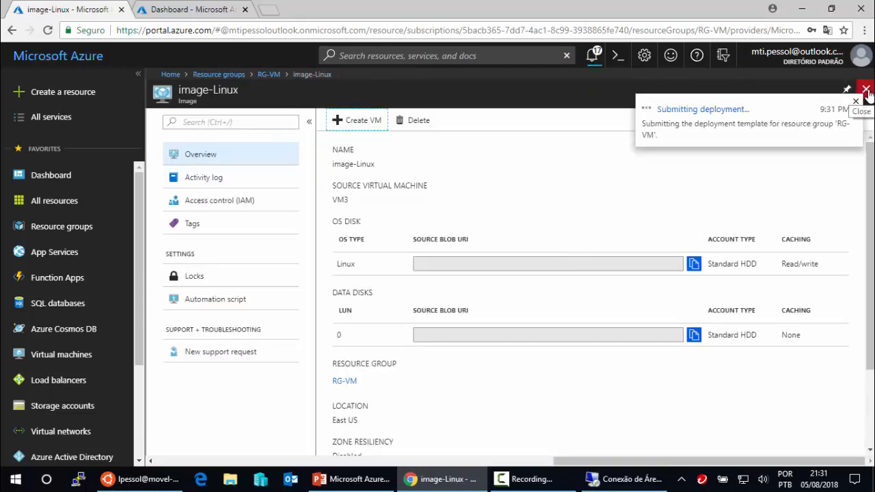
pyautogui.click(866, 90)
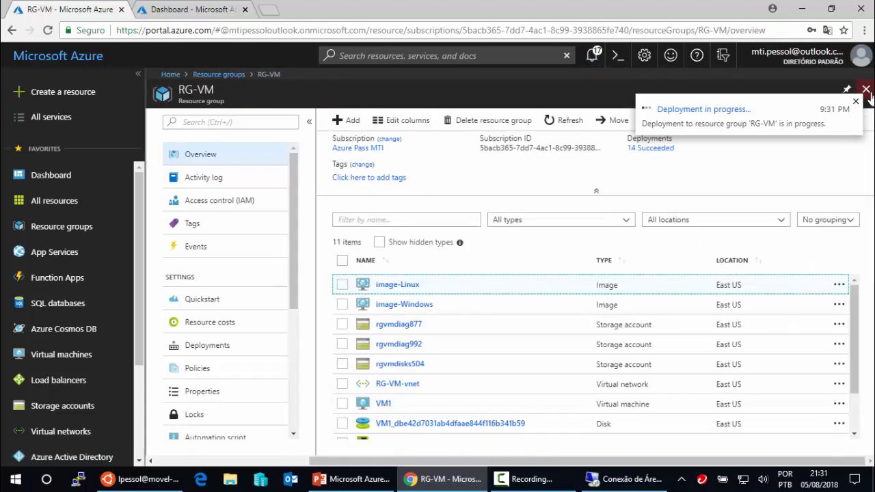
pyautogui.click(867, 89)
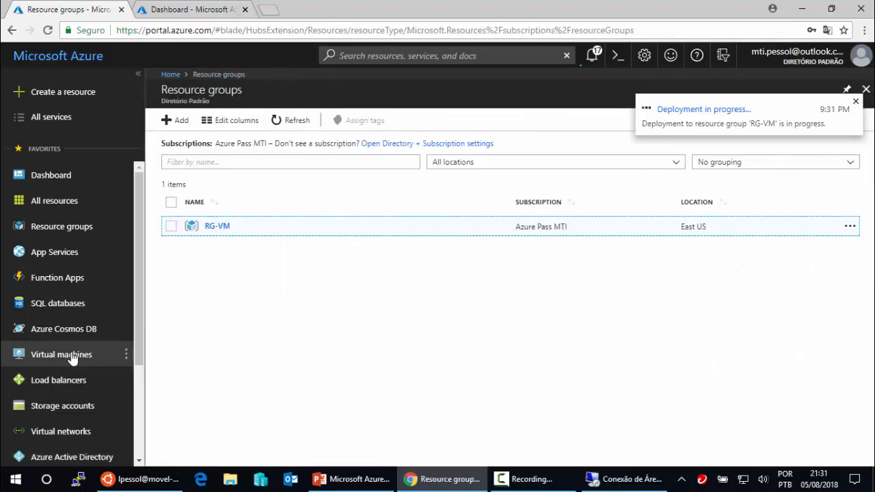
# - Open the Virtual machines list and refresh byimageWindows' status in its overview
pyautogui.click(106, 356)
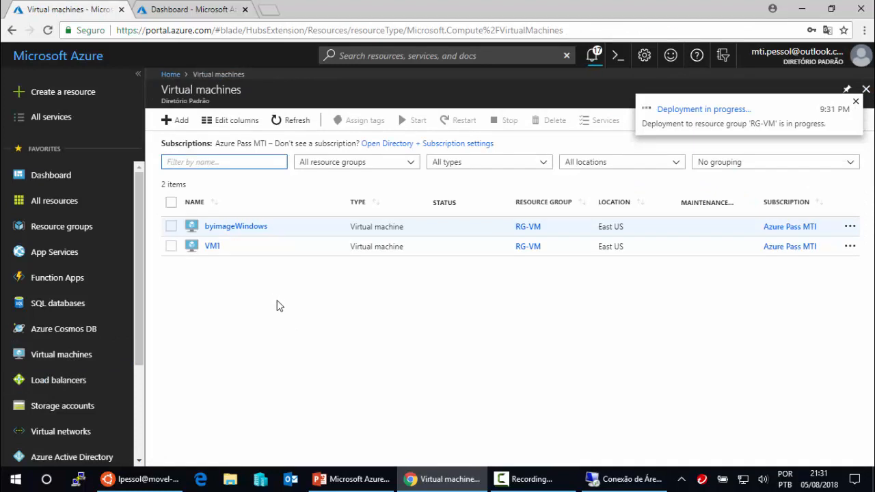
pyautogui.click(297, 122)
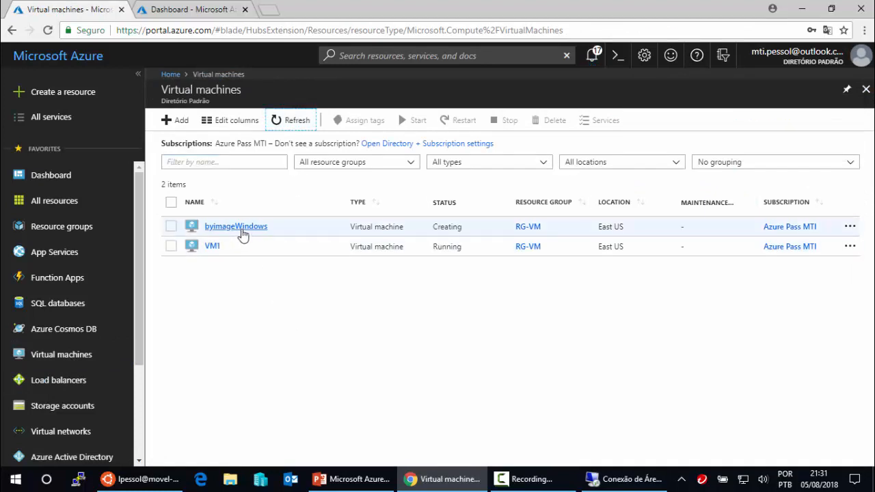
pyautogui.click(245, 229)
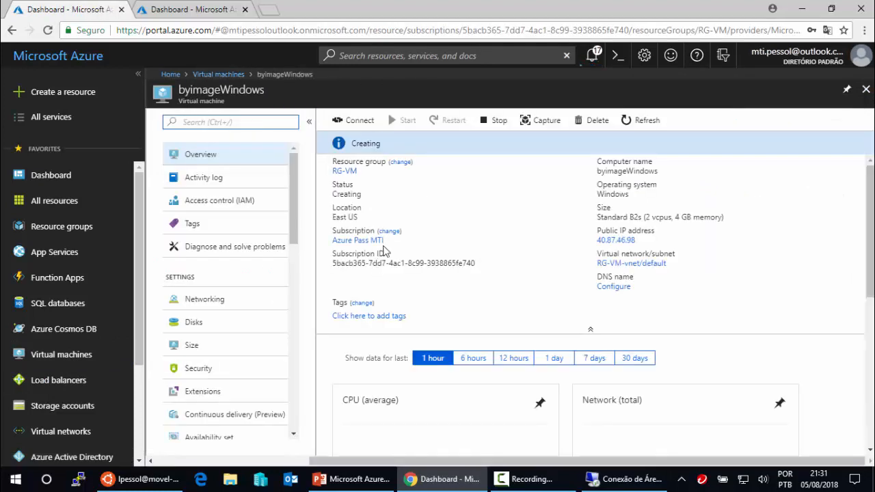
pyautogui.click(645, 122)
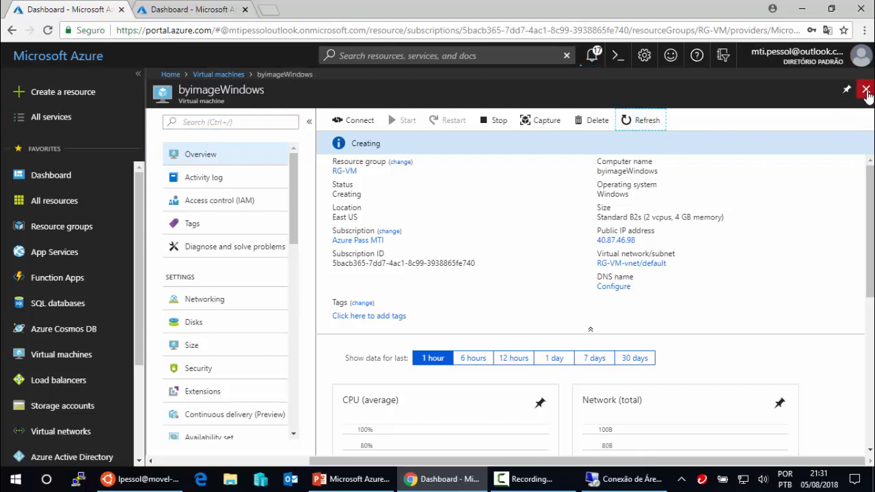
pyautogui.click(865, 90)
# - Refresh the list and check notifications until byimageLinux and byimageWindows both show Running
pyautogui.click(294, 121)
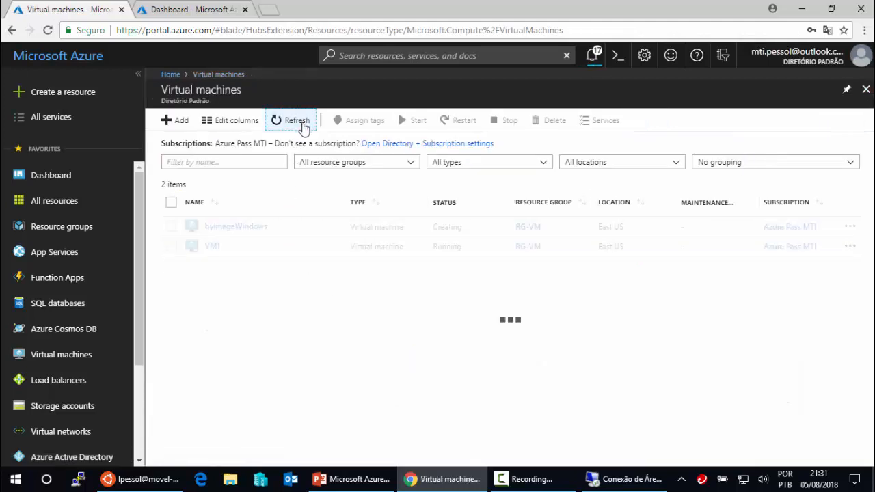
pyautogui.click(297, 123)
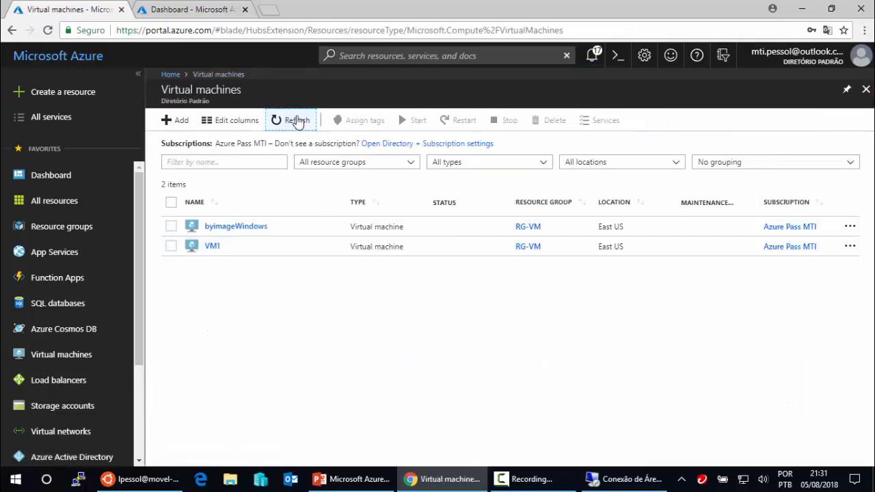
pyautogui.click(593, 55)
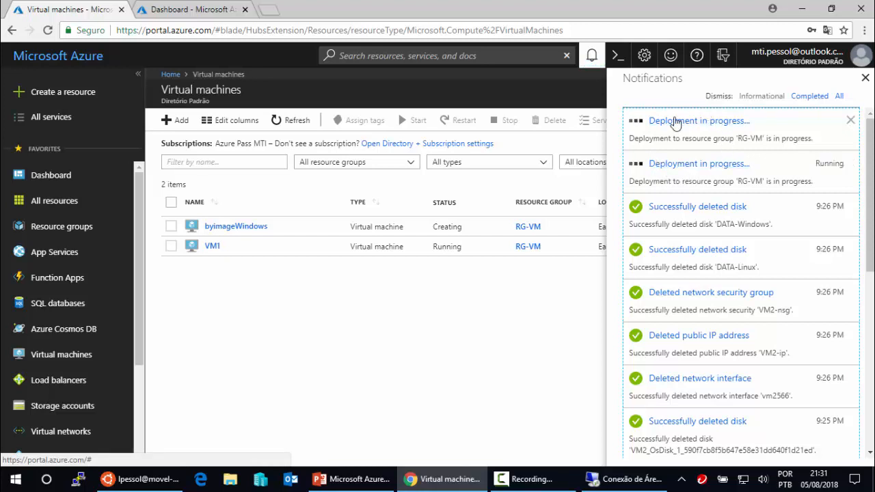
pyautogui.click(866, 80)
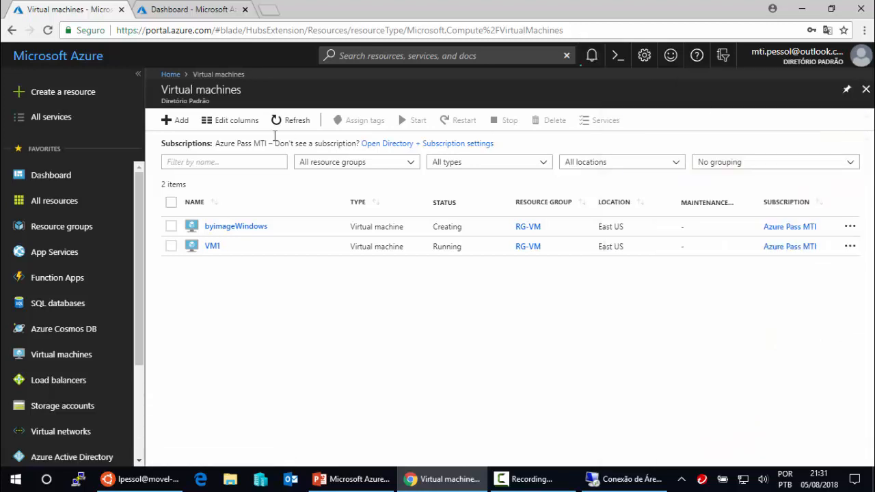
pyautogui.click(291, 130)
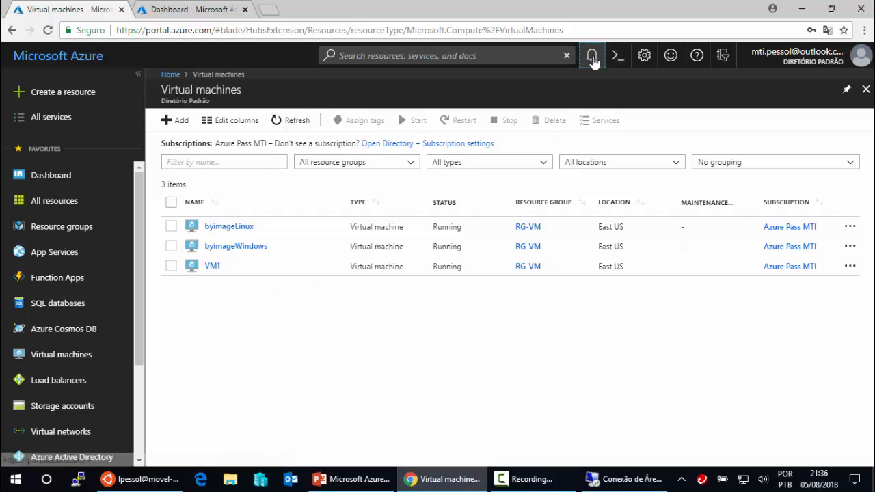
# - Open byimageWindows from notifications and copy its public IP address 40.87.46.98
pyautogui.click(592, 57)
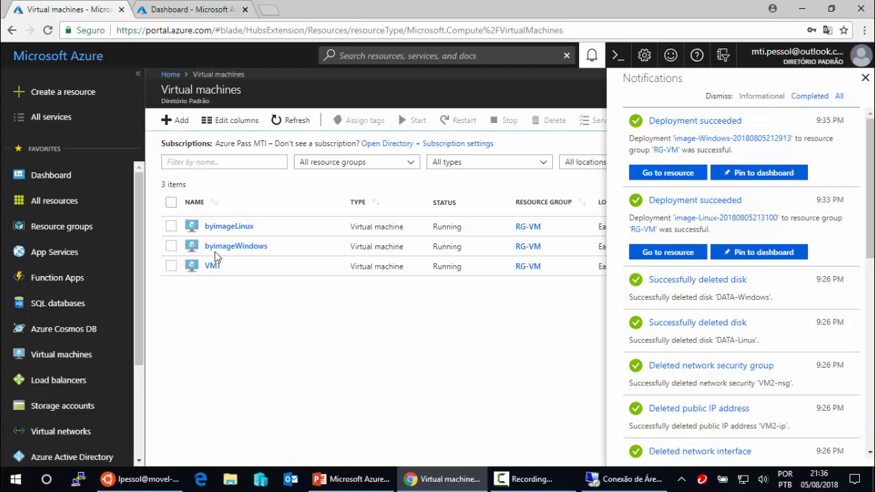
pyautogui.click(236, 248)
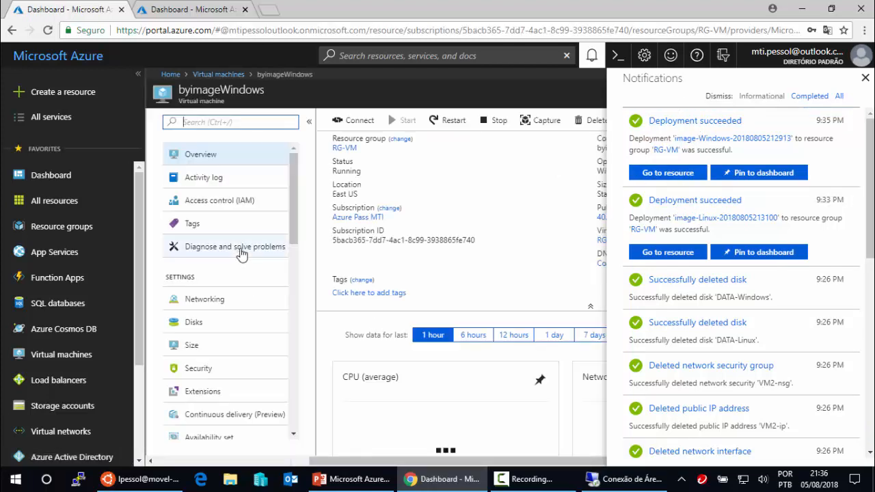
pyautogui.click(863, 78)
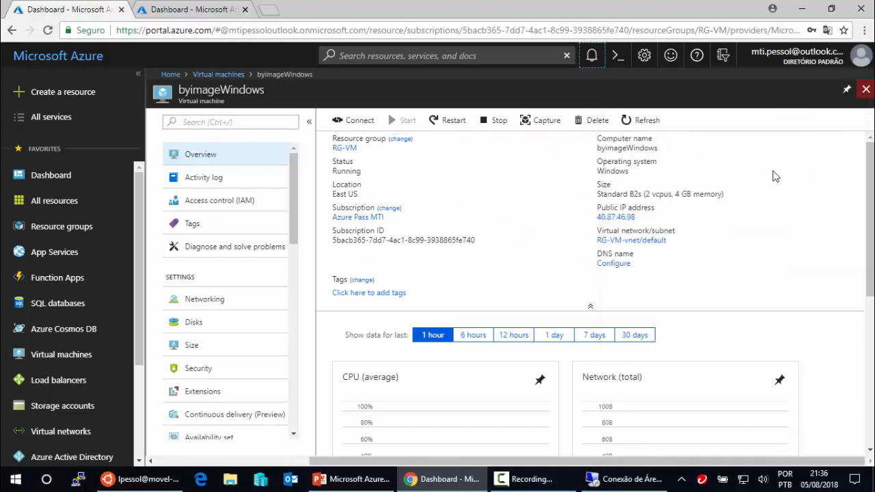
pyautogui.click(643, 218)
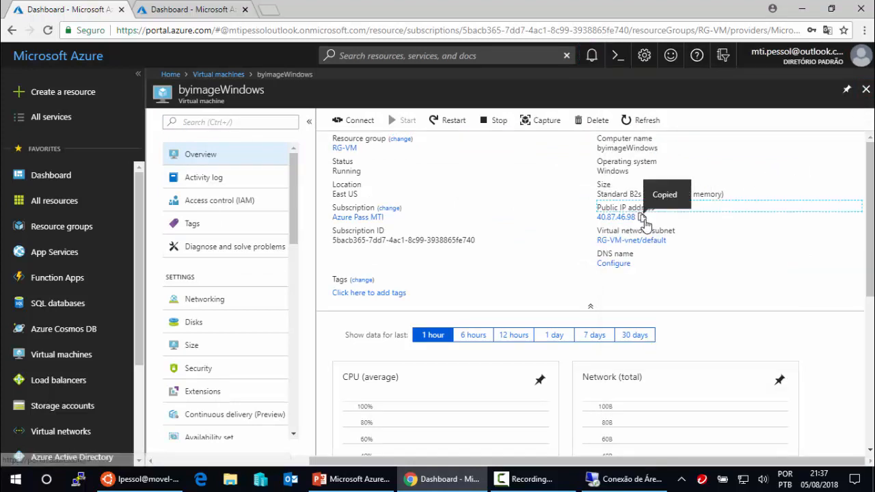
# - Start a Remote Desktop connection to byimageWindows at 40.87.46.98
pyautogui.click(619, 481)
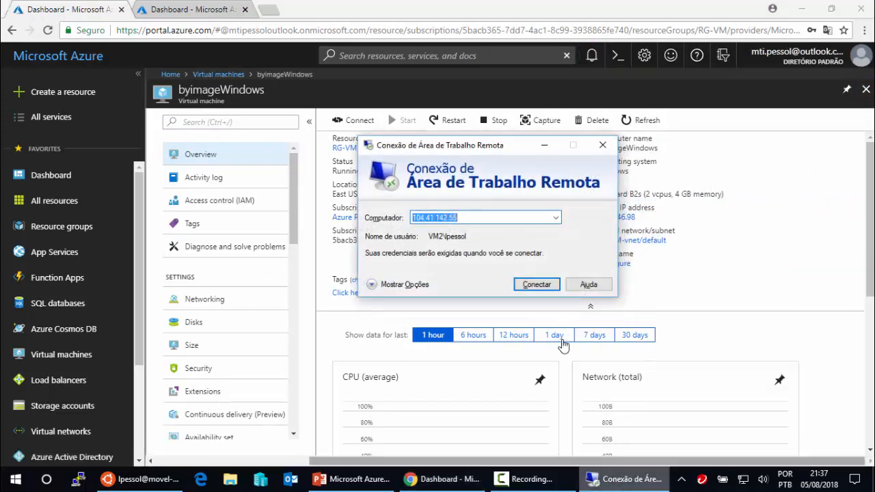
pyautogui.click(469, 217)
pyautogui.moveTo(471, 217); pyautogui.dragTo(391, 216)
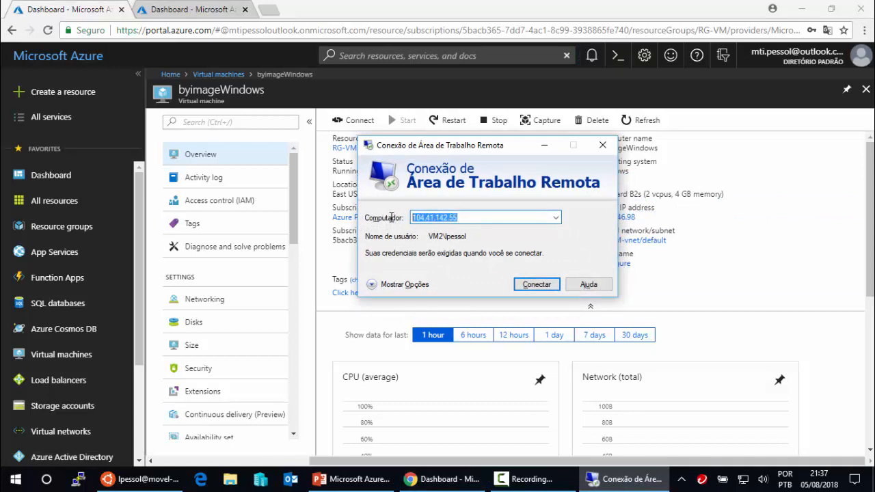
pyautogui.hotkey('ctrl', 'v')
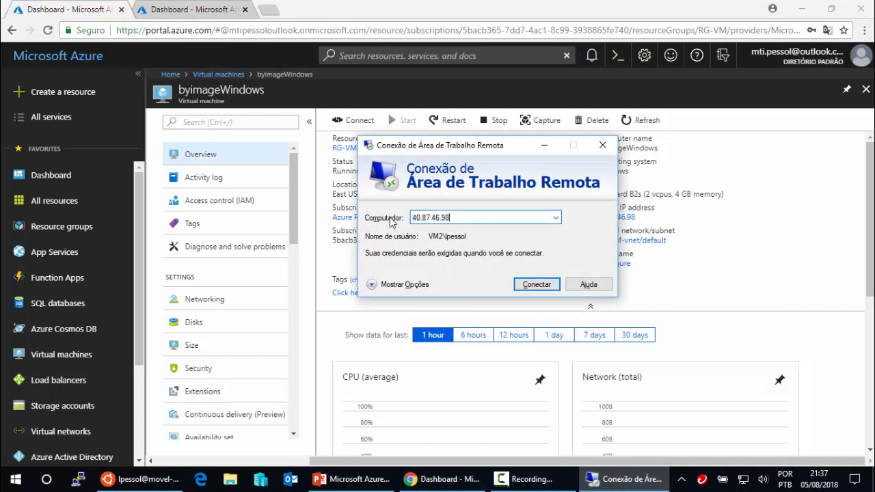
pyautogui.press('Return')
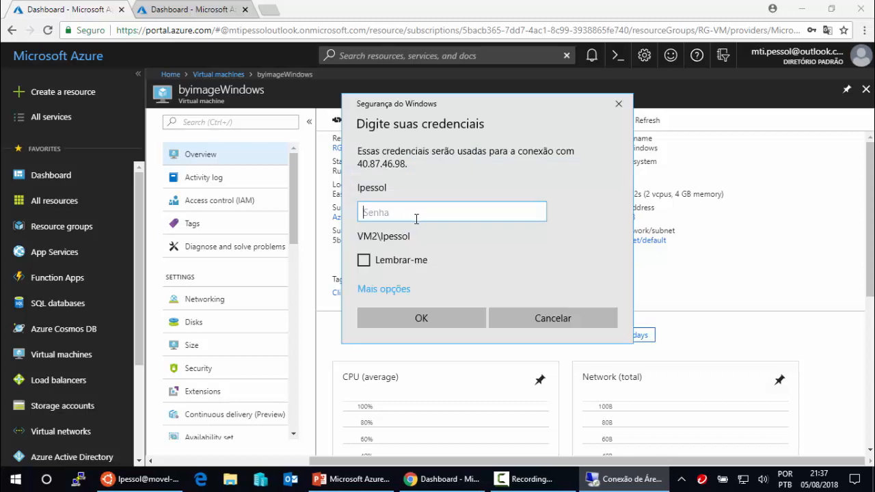
# - Sign in with a different account's username and password and accept the certificate warning
pyautogui.click(397, 287)
pyautogui.click(415, 349)
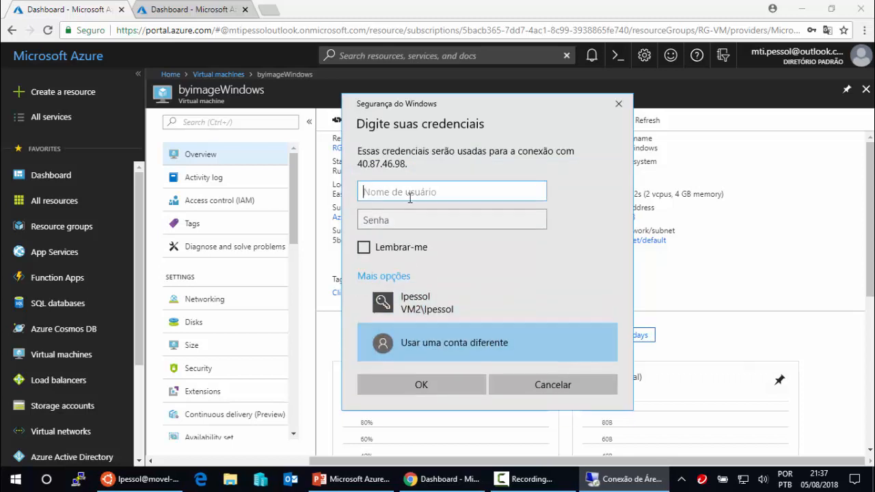
pyautogui.write('lpessol')
pyautogui.press('Tab')
pyautogui.write('••')
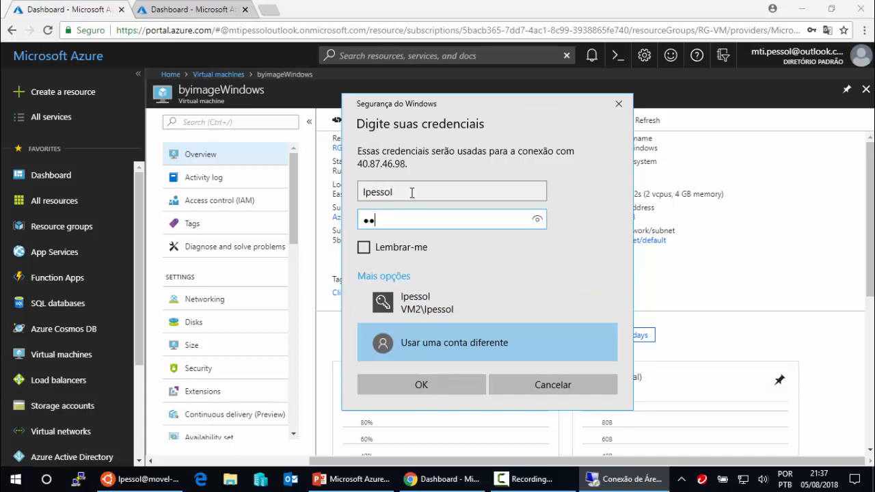
pyautogui.write('•••••')
pyautogui.press('Return')
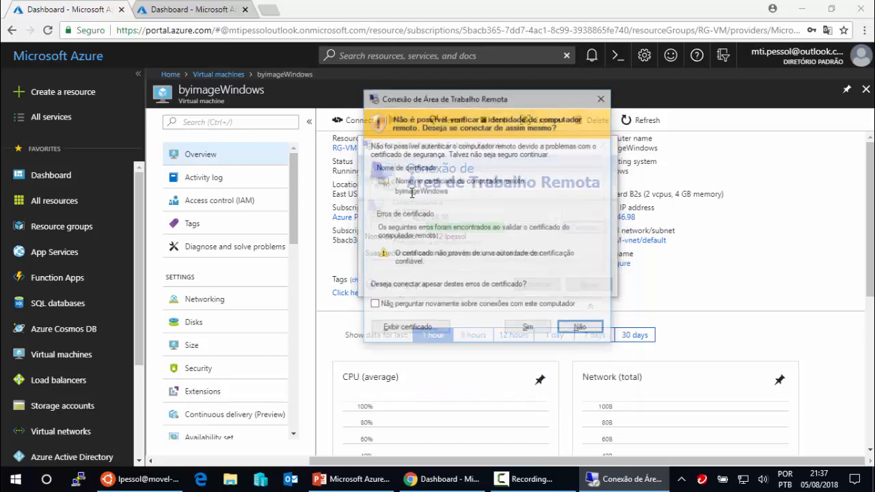
pyautogui.click(528, 329)
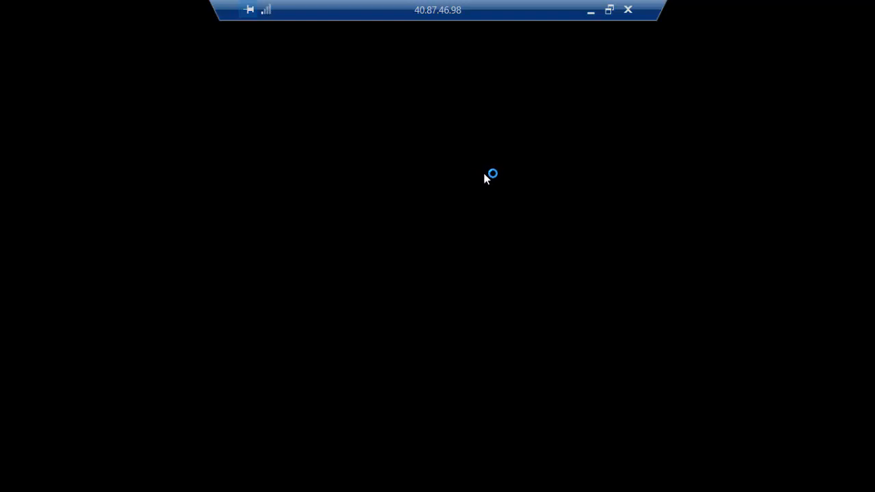
# - Close the VM2 blade, refresh the VM list and copy byimageLinux's public IP 40.87.42.197
pyautogui.click(590, 11)
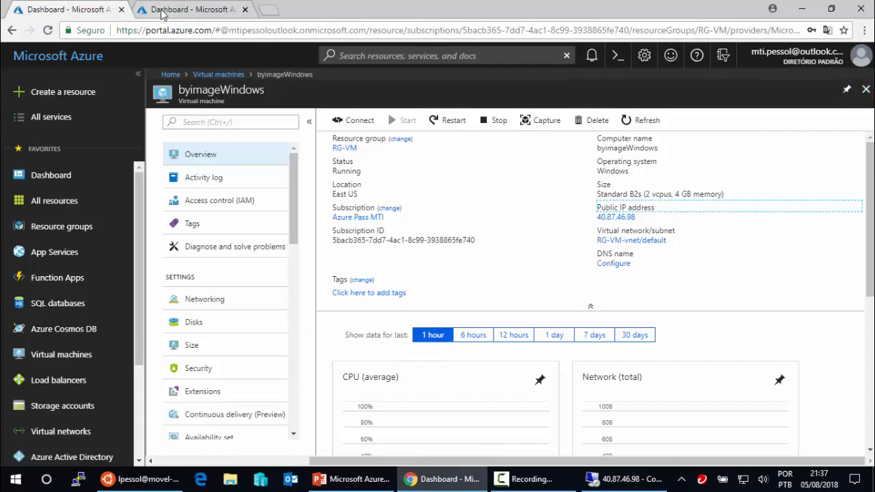
pyautogui.click(205, 11)
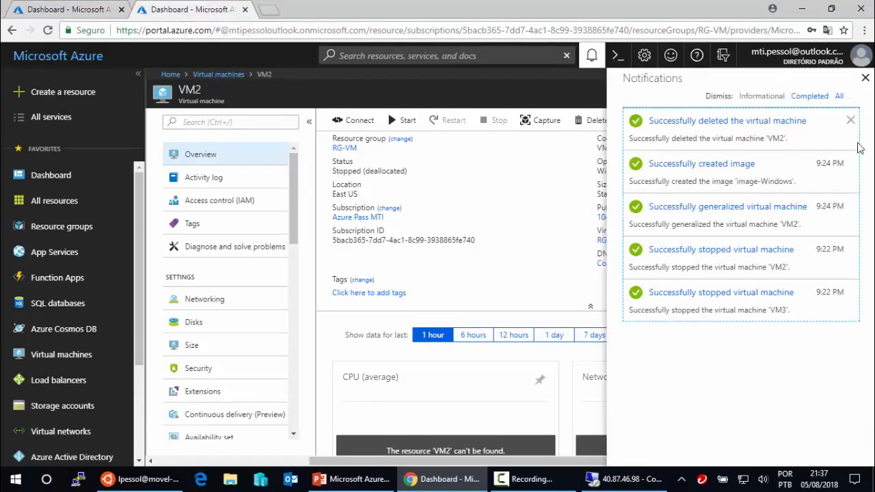
pyautogui.click(866, 78)
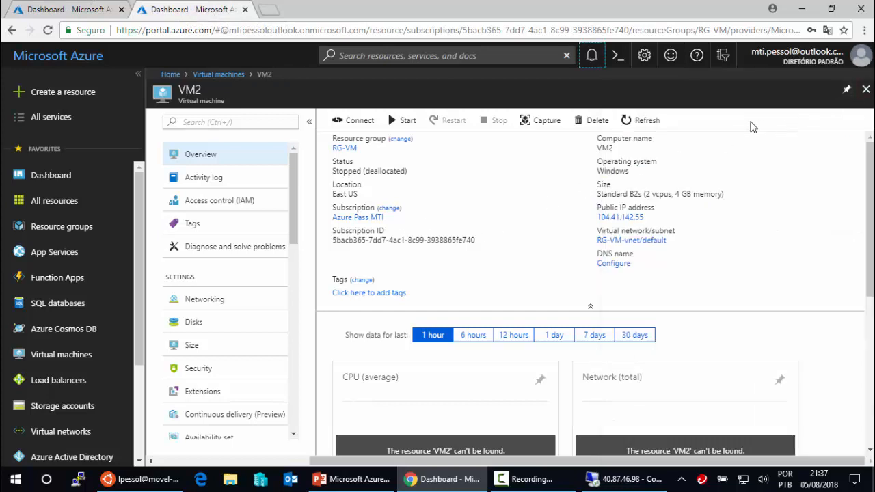
pyautogui.click(865, 89)
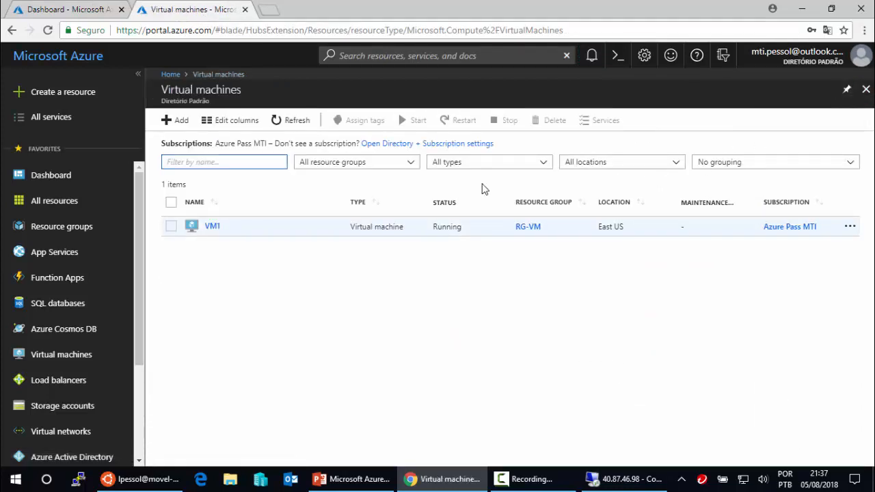
pyautogui.click(298, 122)
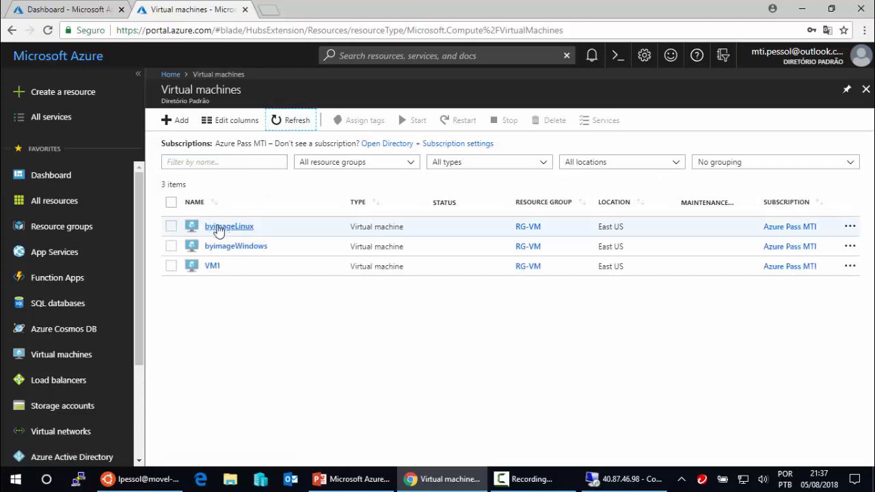
pyautogui.click(231, 228)
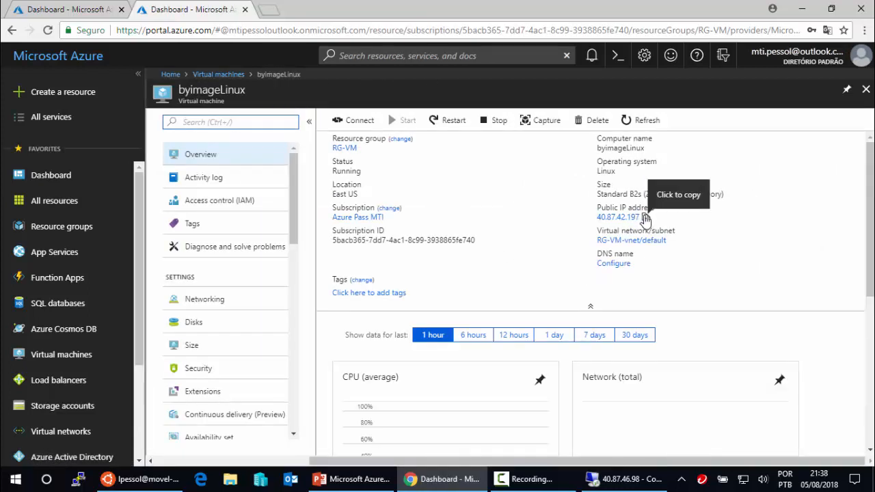
pyautogui.click(646, 217)
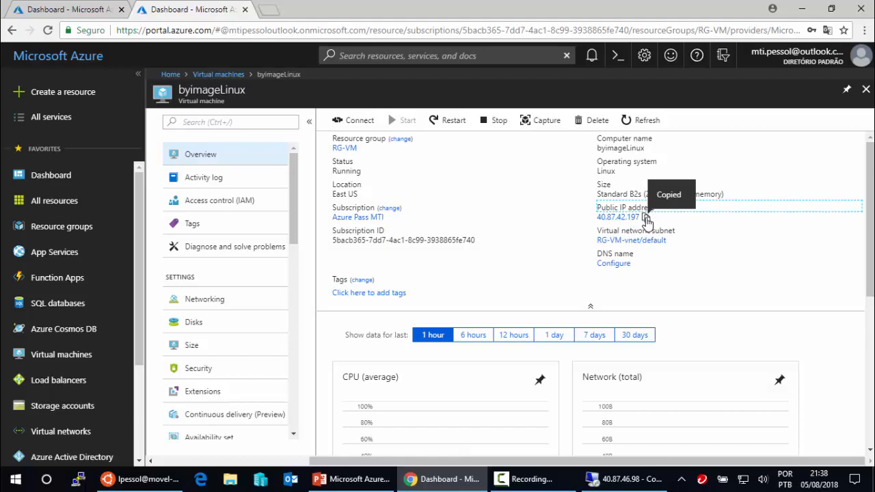
pyautogui.click(142, 479)
pyautogui.click(279, 455)
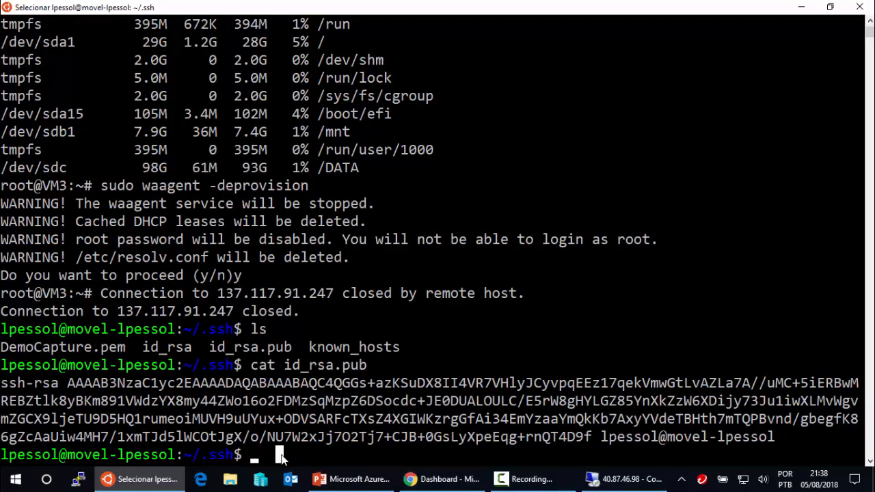
pyautogui.press('Escape')
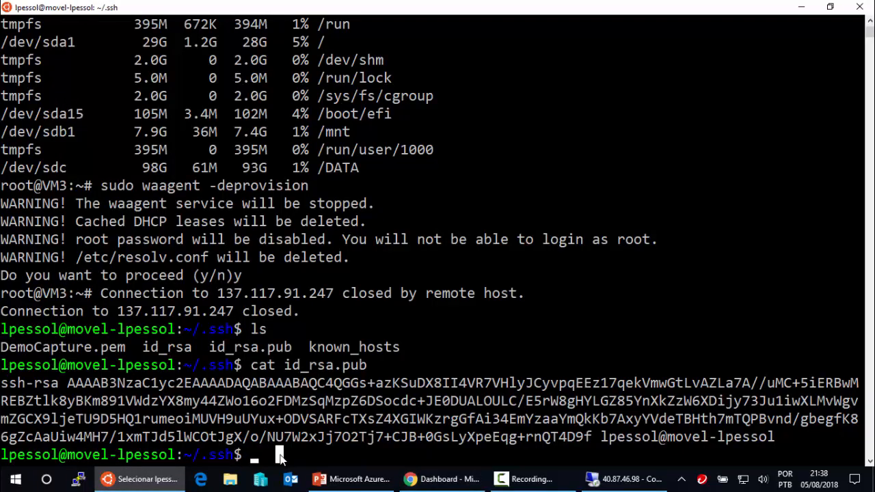
pyautogui.write('ssh')
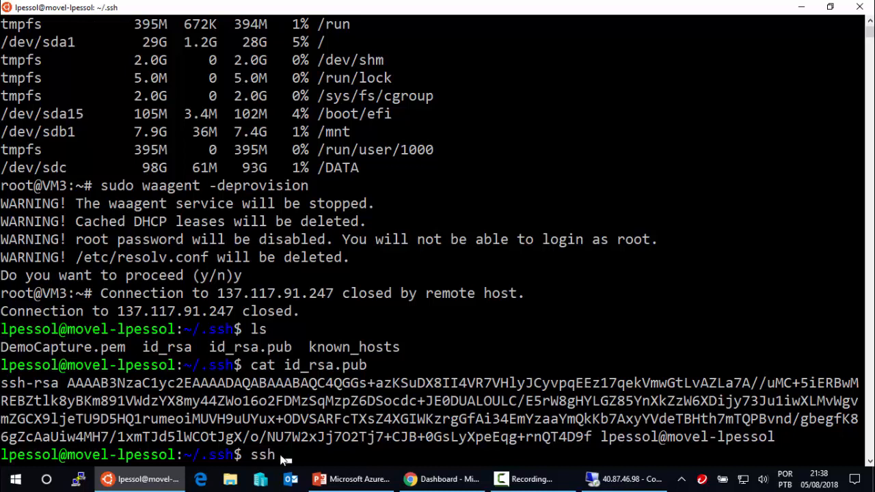
pyautogui.write(' mti@')
pyautogui.rightClick(328, 457)
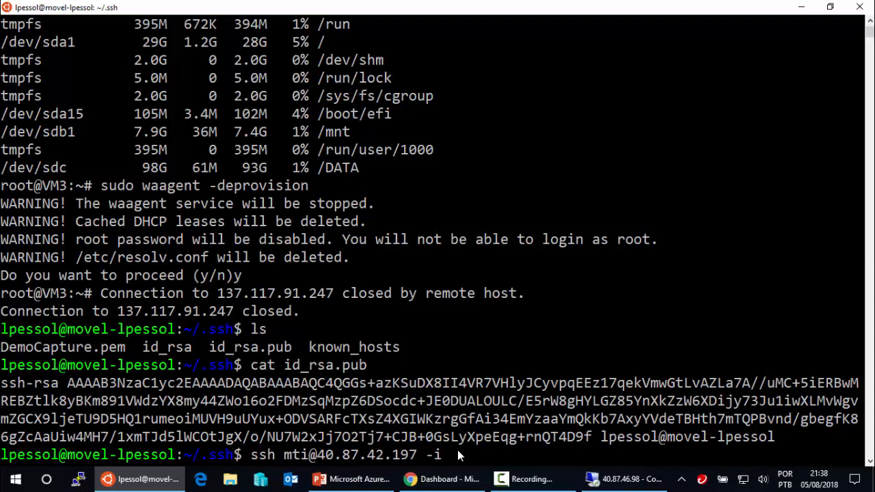
pyautogui.write('-i Demo')
pyautogui.press('Tab')
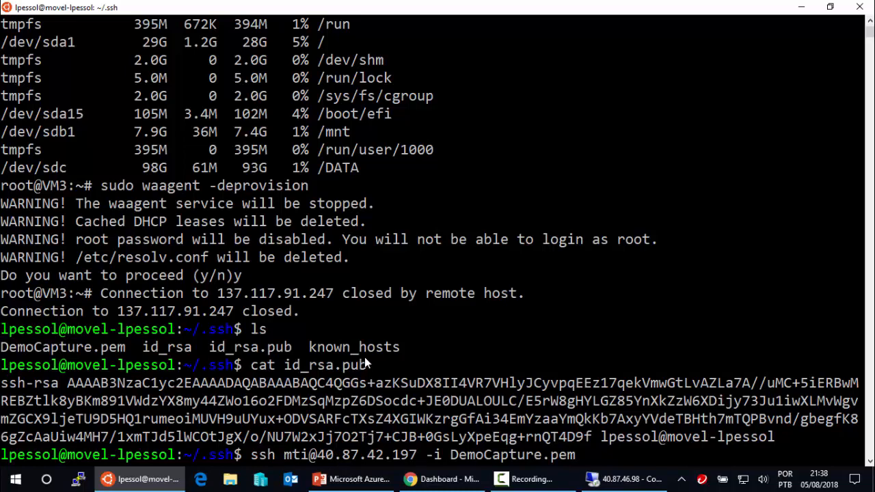
pyautogui.press('Return')
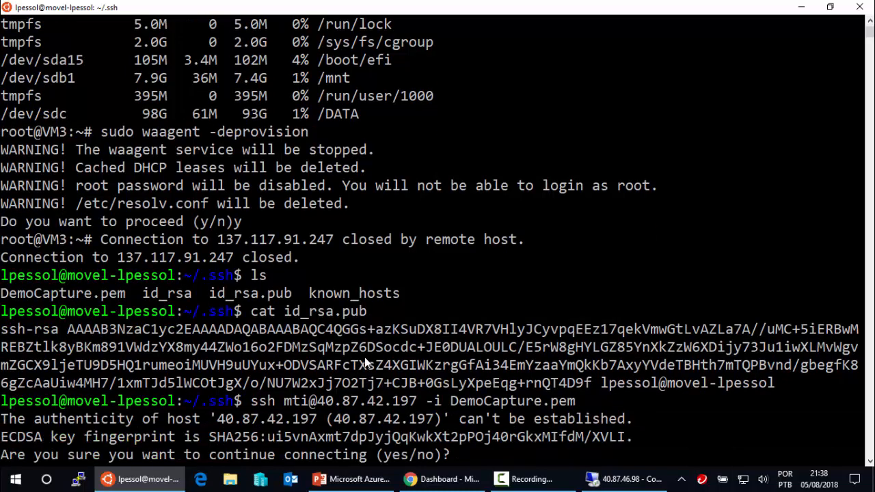
# - Trust the new host with 'yes' and run df -h to find the 98G /DATA mount
pyautogui.write('yes')
pyautogui.press('Return')
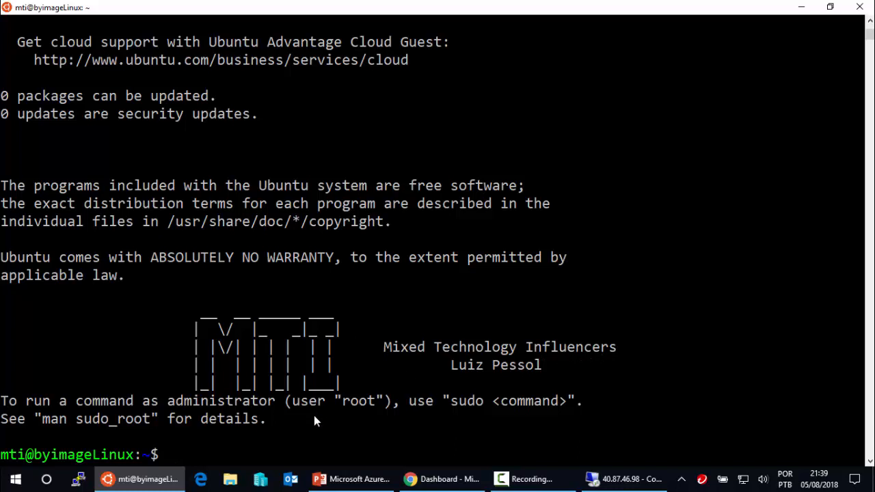
pyautogui.write('df -h')
pyautogui.press('Return')
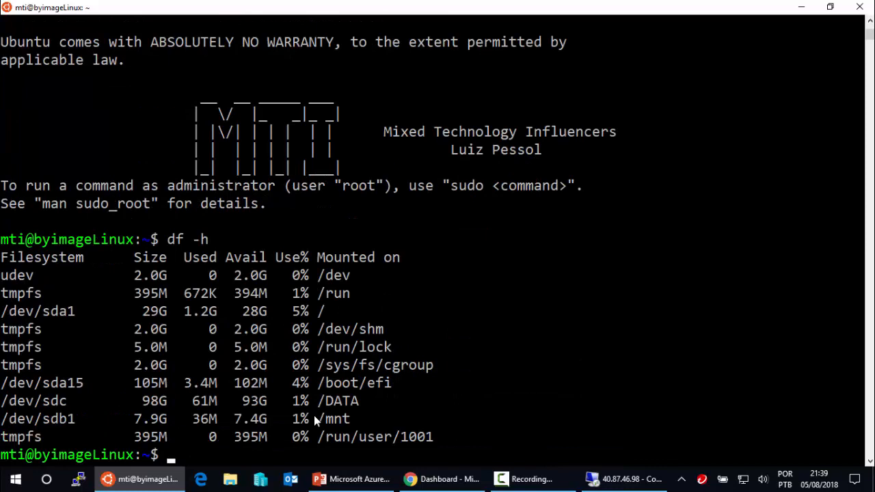
pyautogui.moveTo(363, 399); pyautogui.dragTo(316, 402)
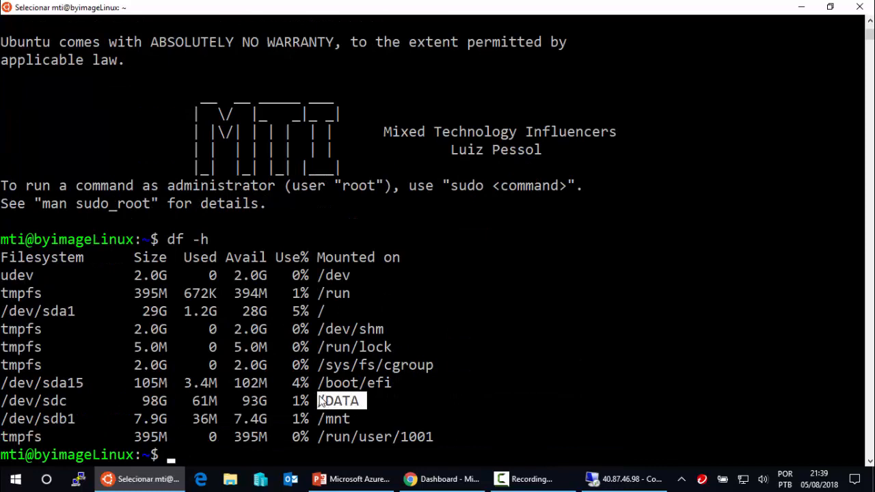
pyautogui.press('Return')
# - Change into /DATA and list its contents: MTI, MTI.txt and lost+found
pyautogui.write('c')
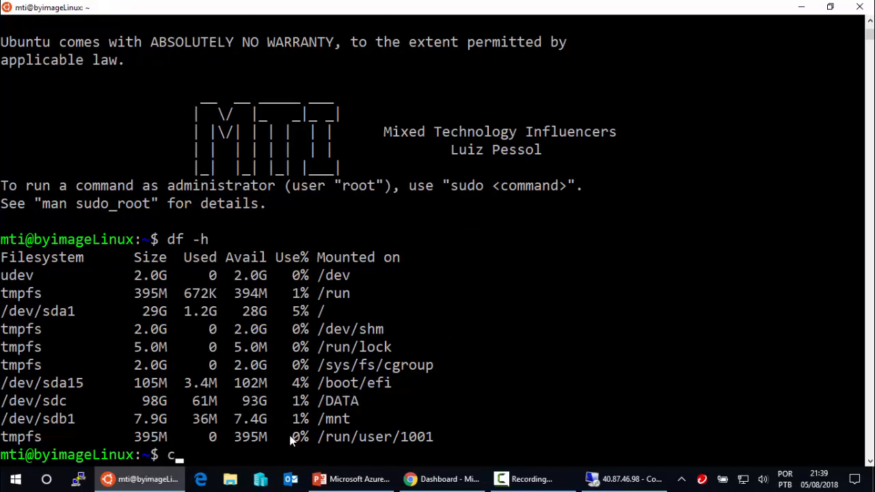
pyautogui.write('d /DATA/')
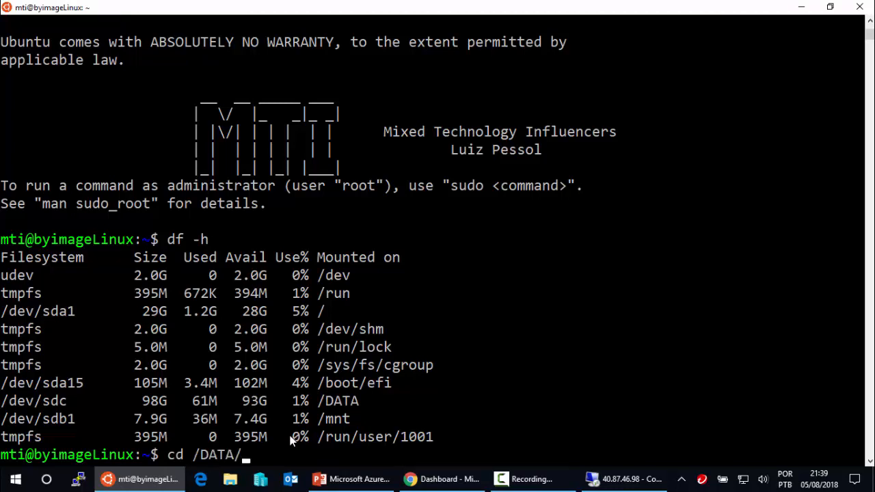
pyautogui.press('Return')
pyautogui.write('sl')
pyautogui.press('Return')
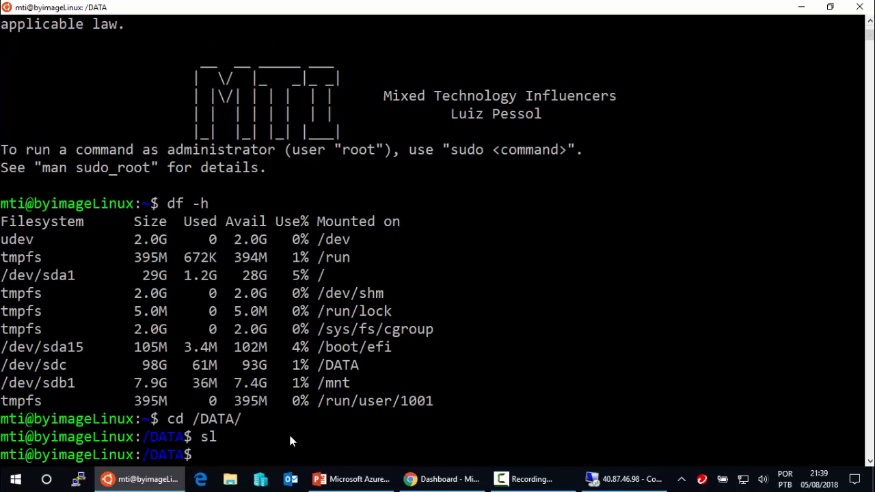
pyautogui.write('ls')
pyautogui.press('Return')
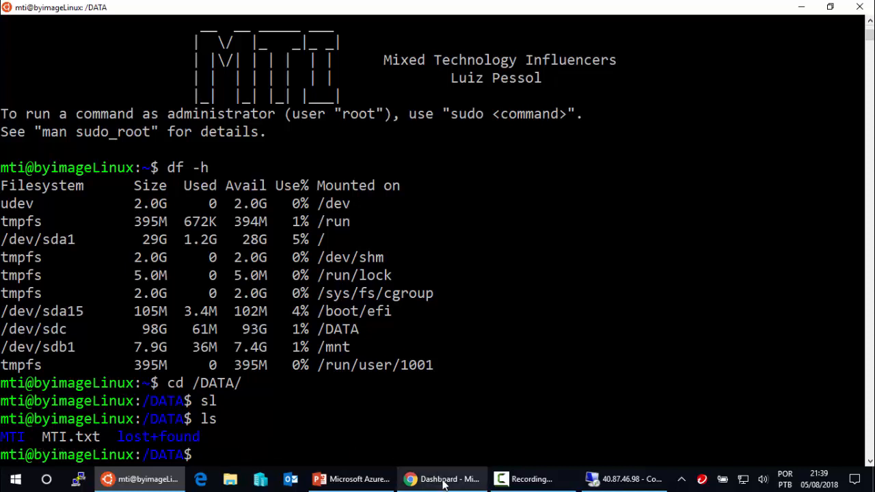
# - On byimageWindows, open the DATA (E:) drive to find MTI and Mixed Technology Influencers
pyautogui.click(613, 486)
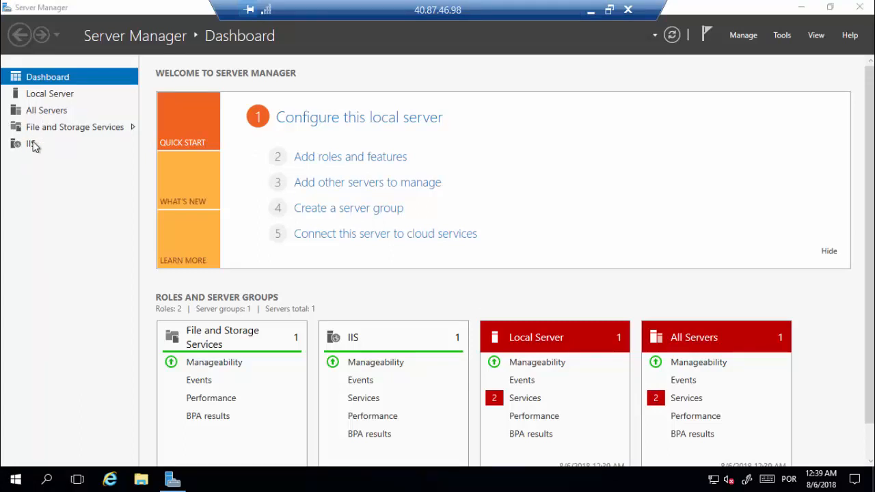
pyautogui.click(799, 9)
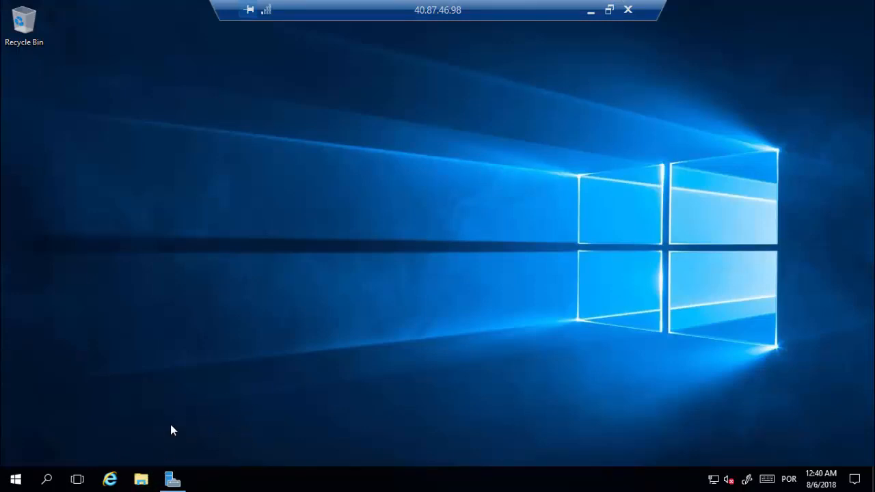
pyautogui.click(184, 481)
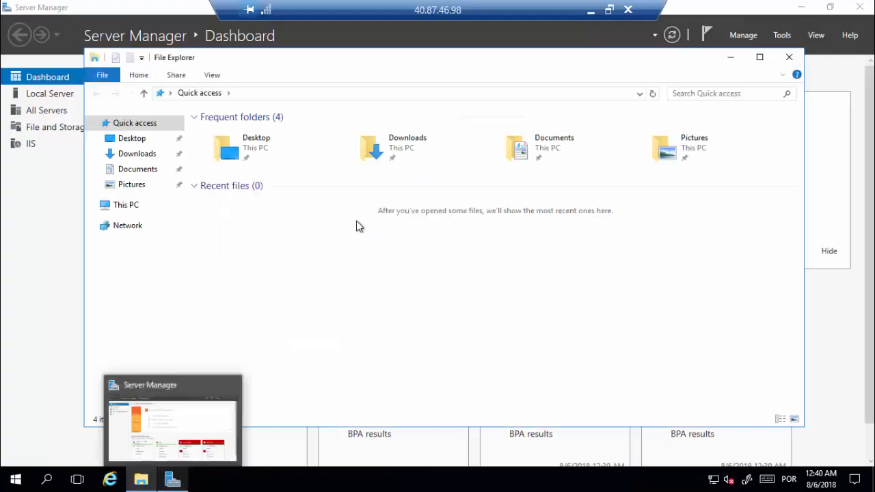
pyautogui.click(136, 207)
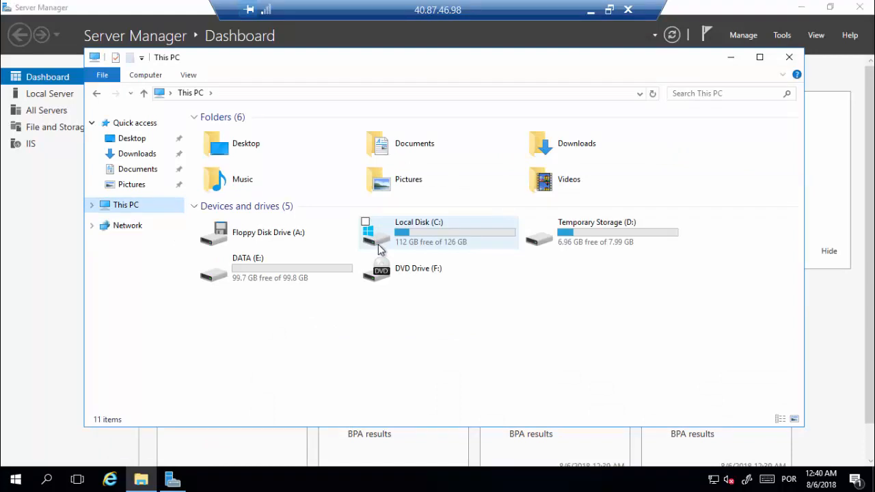
pyautogui.doubleClick(266, 267)
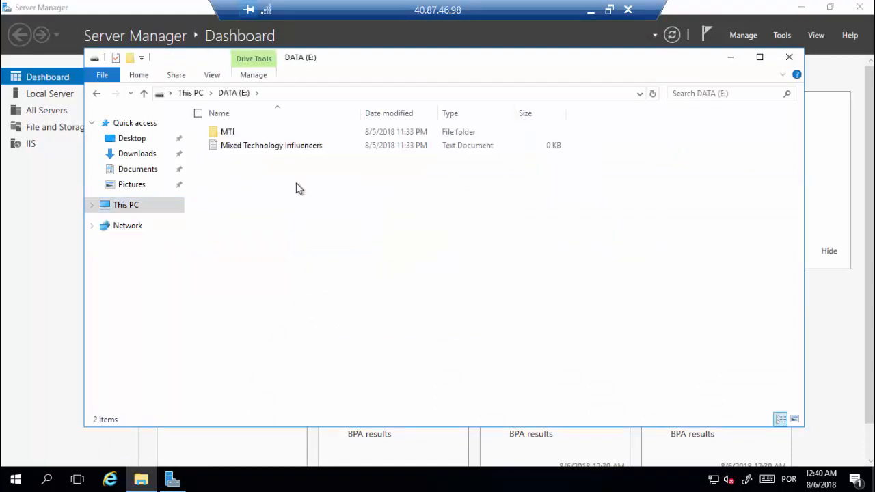
pyautogui.click(234, 146)
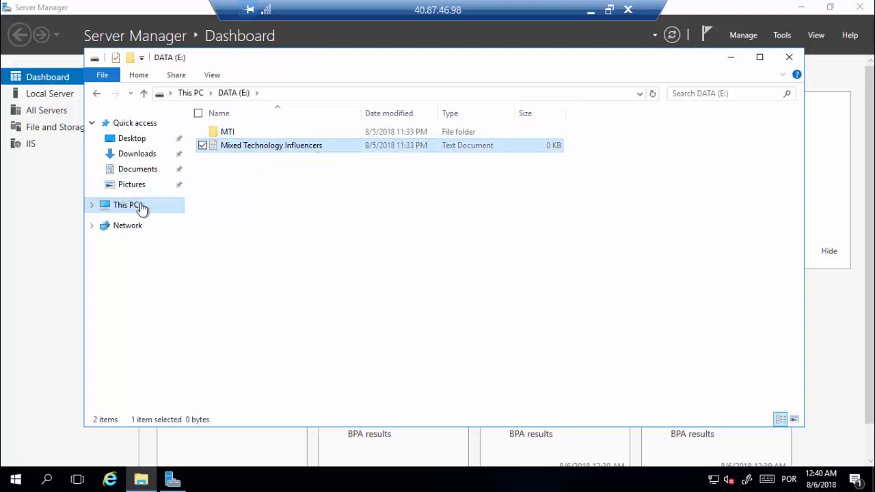
pyautogui.click(790, 58)
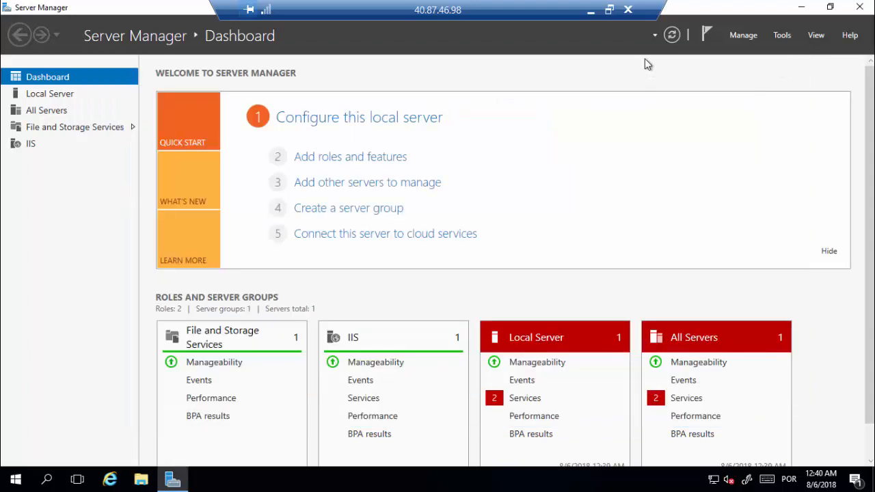
pyautogui.click(590, 12)
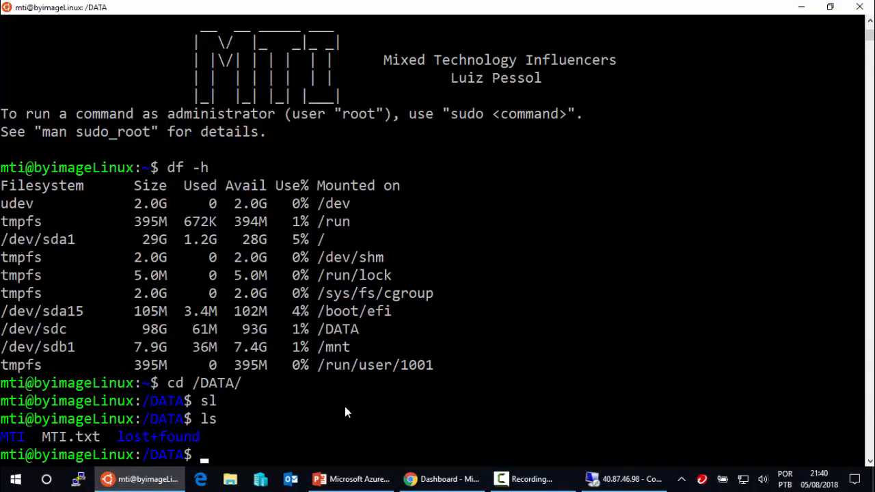
# - Browse to byimageLinux's IP 40.87.42.197 in a new tab to show the Apache2 Ubuntu page
pyautogui.click(435, 479)
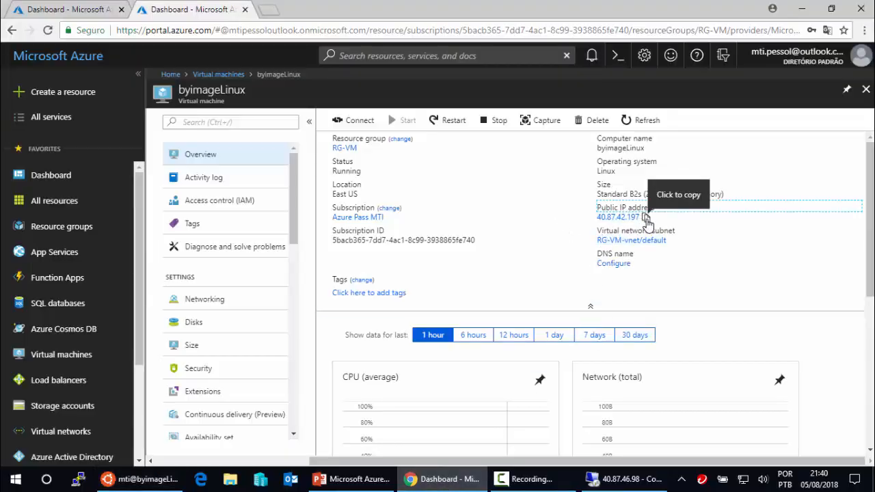
pyautogui.click(645, 218)
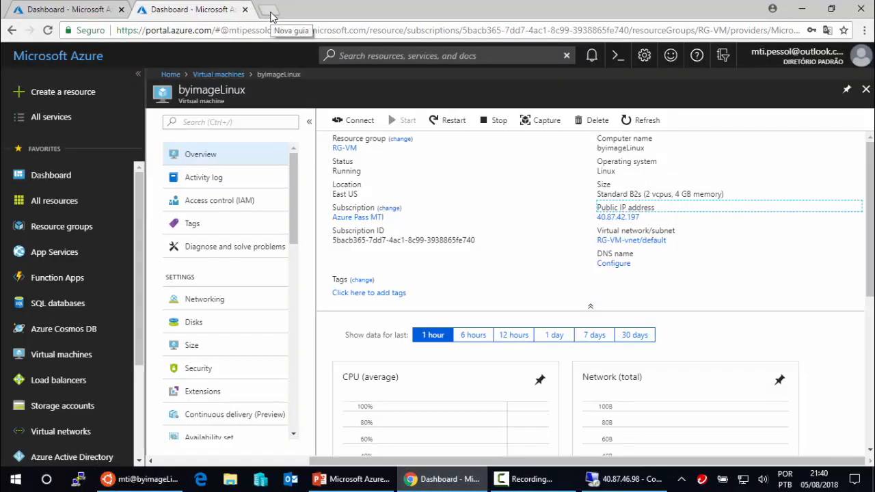
pyautogui.click(269, 11)
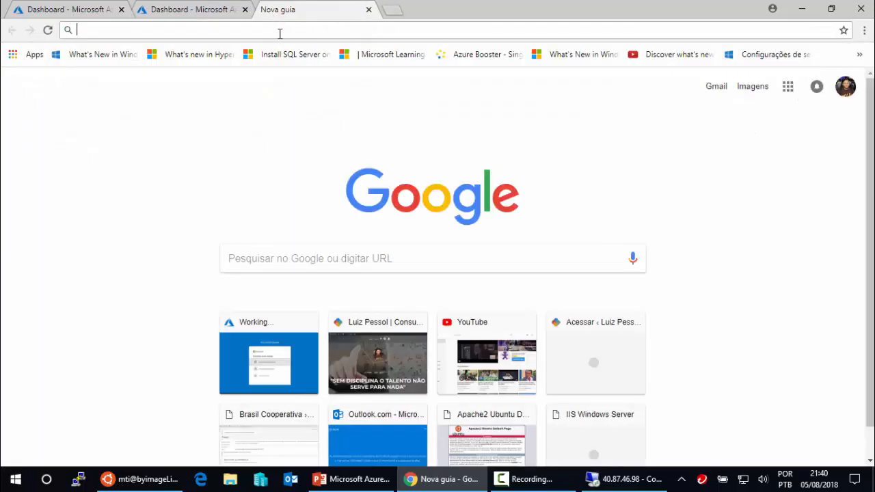
pyautogui.hotkey('ctrl', 'v')
pyautogui.press('Return')
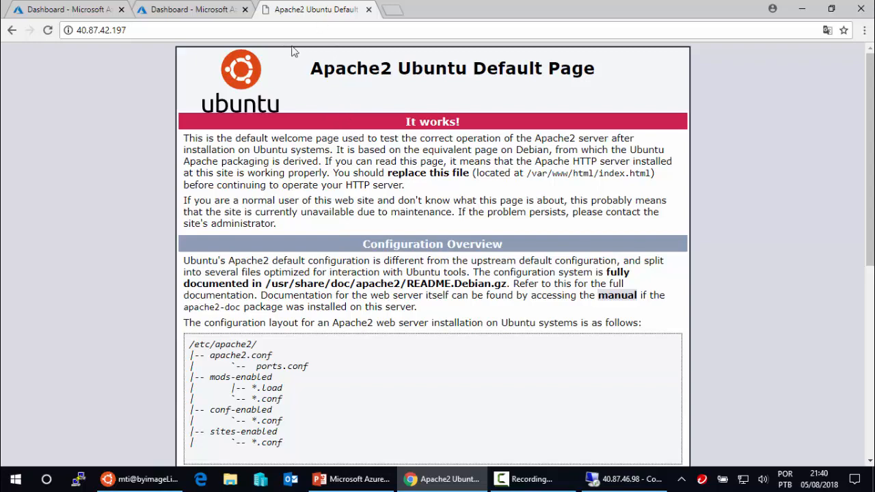
# - Browse to byimageWindows's IP 40.87.46.98 in another tab to show the IIS Windows Server page
pyautogui.click(92, 9)
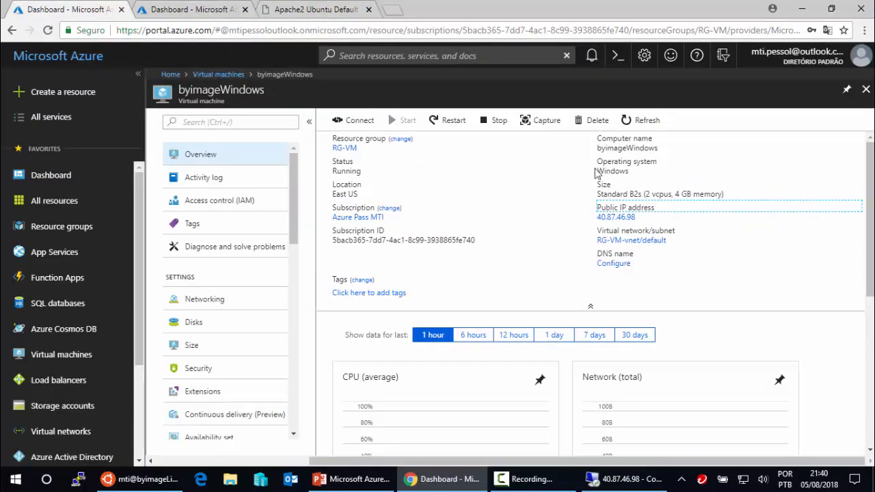
pyautogui.click(640, 219)
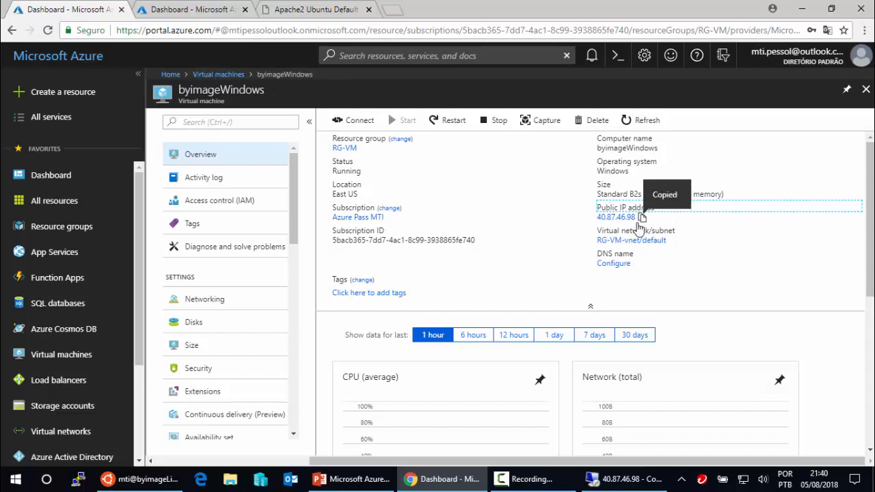
pyautogui.click(391, 10)
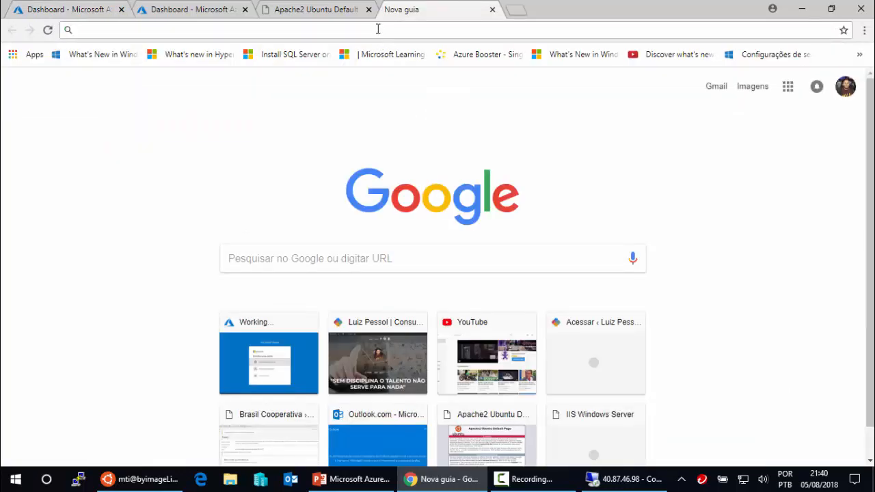
pyautogui.click(377, 30)
pyautogui.hotkey('ctrl', 'v')
pyautogui.press('Return')
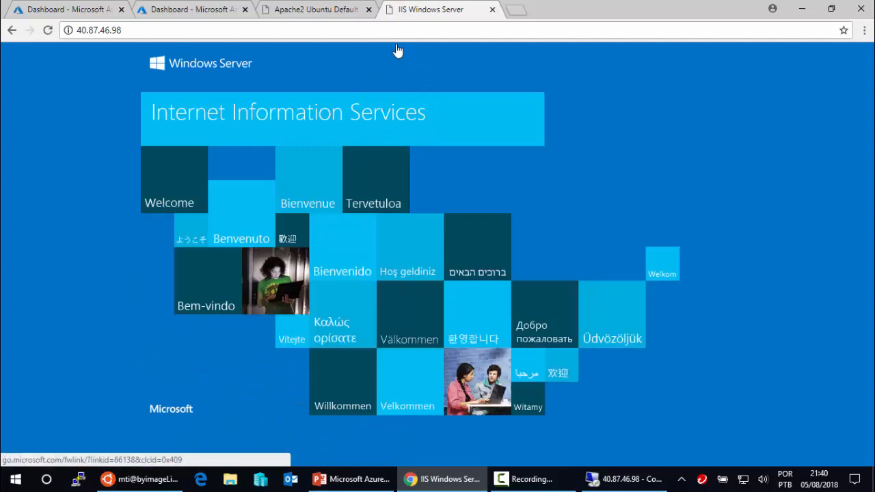
pyautogui.click(330, 10)
pyautogui.click(418, 12)
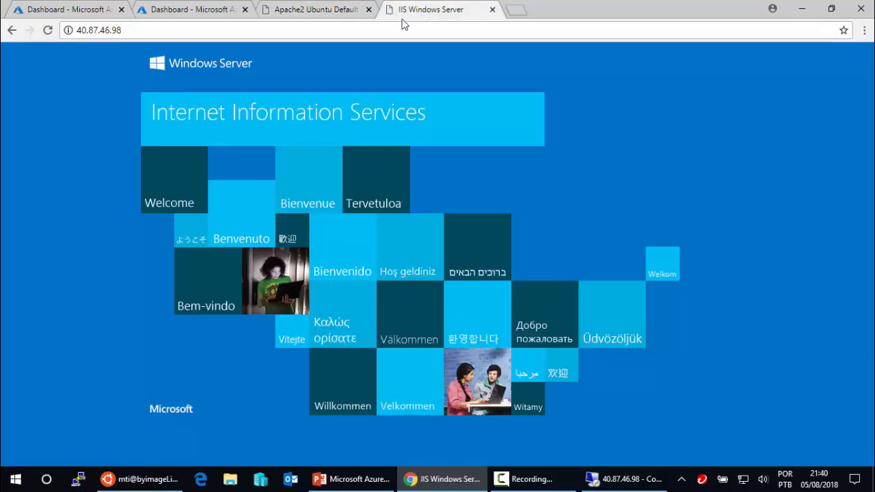
pyautogui.click(65, 11)
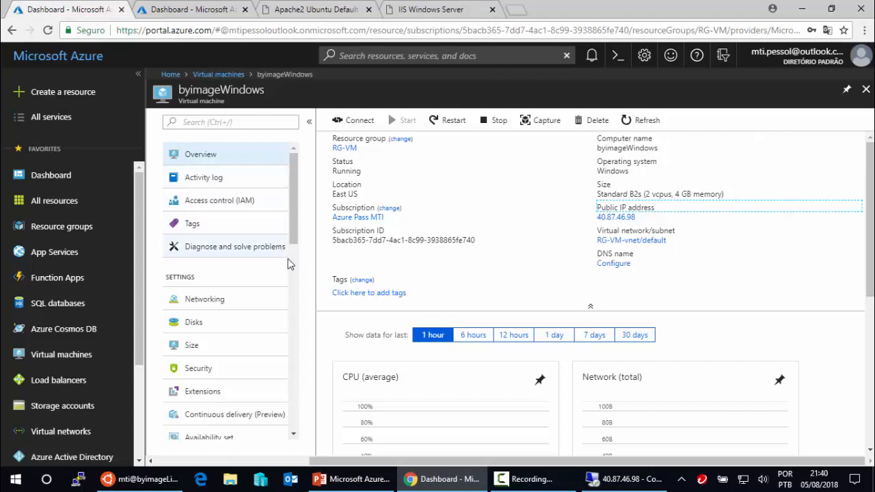